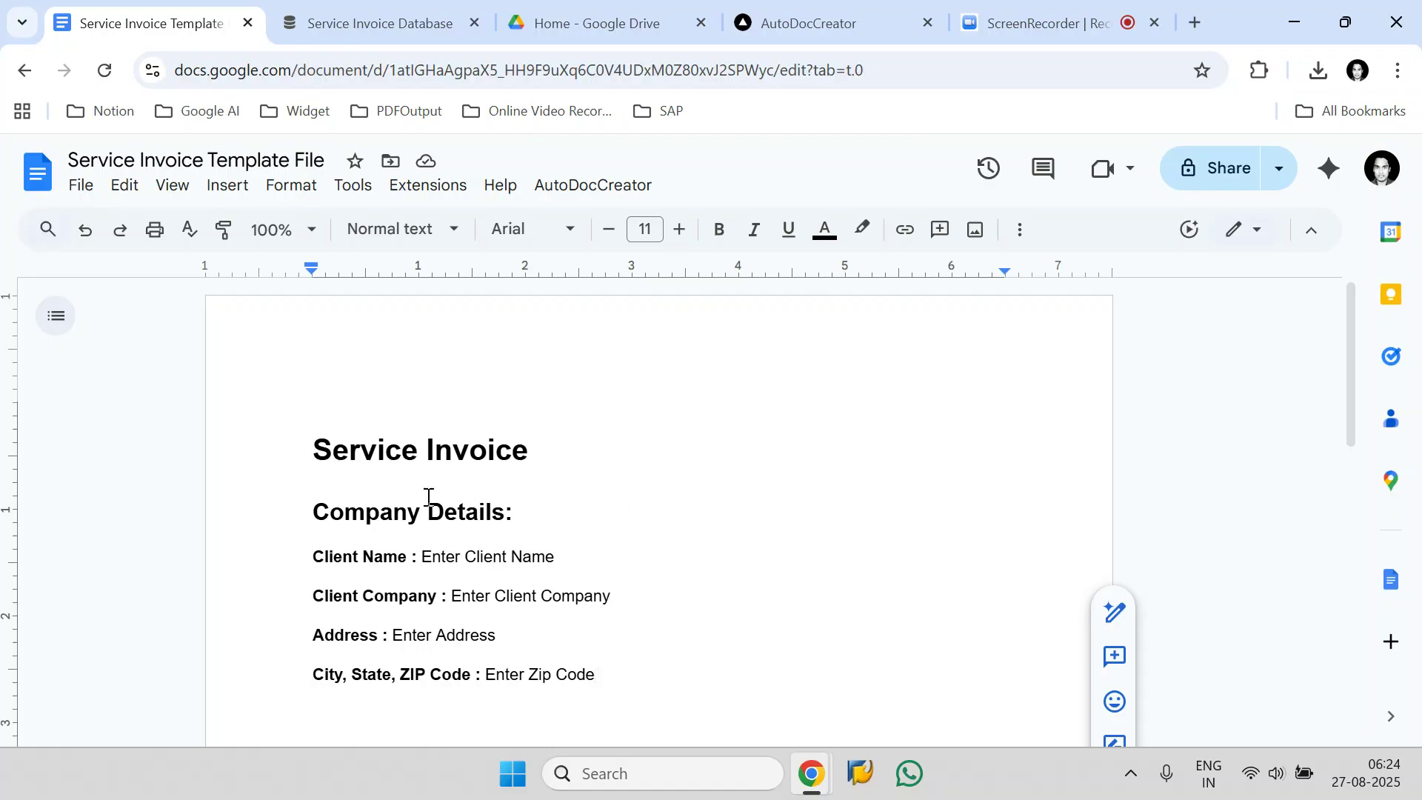
# - Review the Service Invoice template from its title through the sections below the company details
pyautogui.moveTo(311, 452); pyautogui.dragTo(527, 448)
pyautogui.scroll(-3, 534, 500)
pyautogui.scroll(-8, 535, 500)
pyautogui.scroll(10, 533, 504)
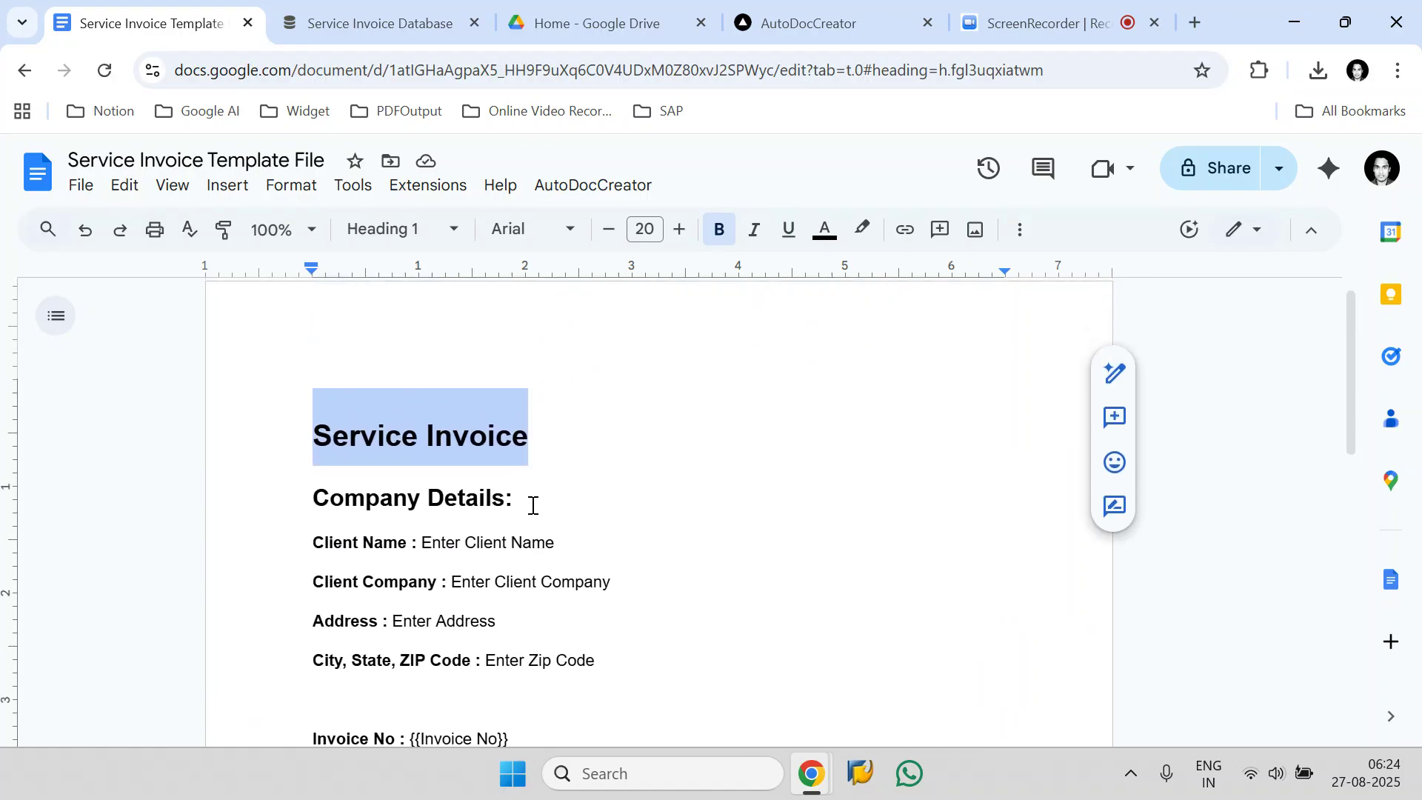
pyautogui.click(511, 530)
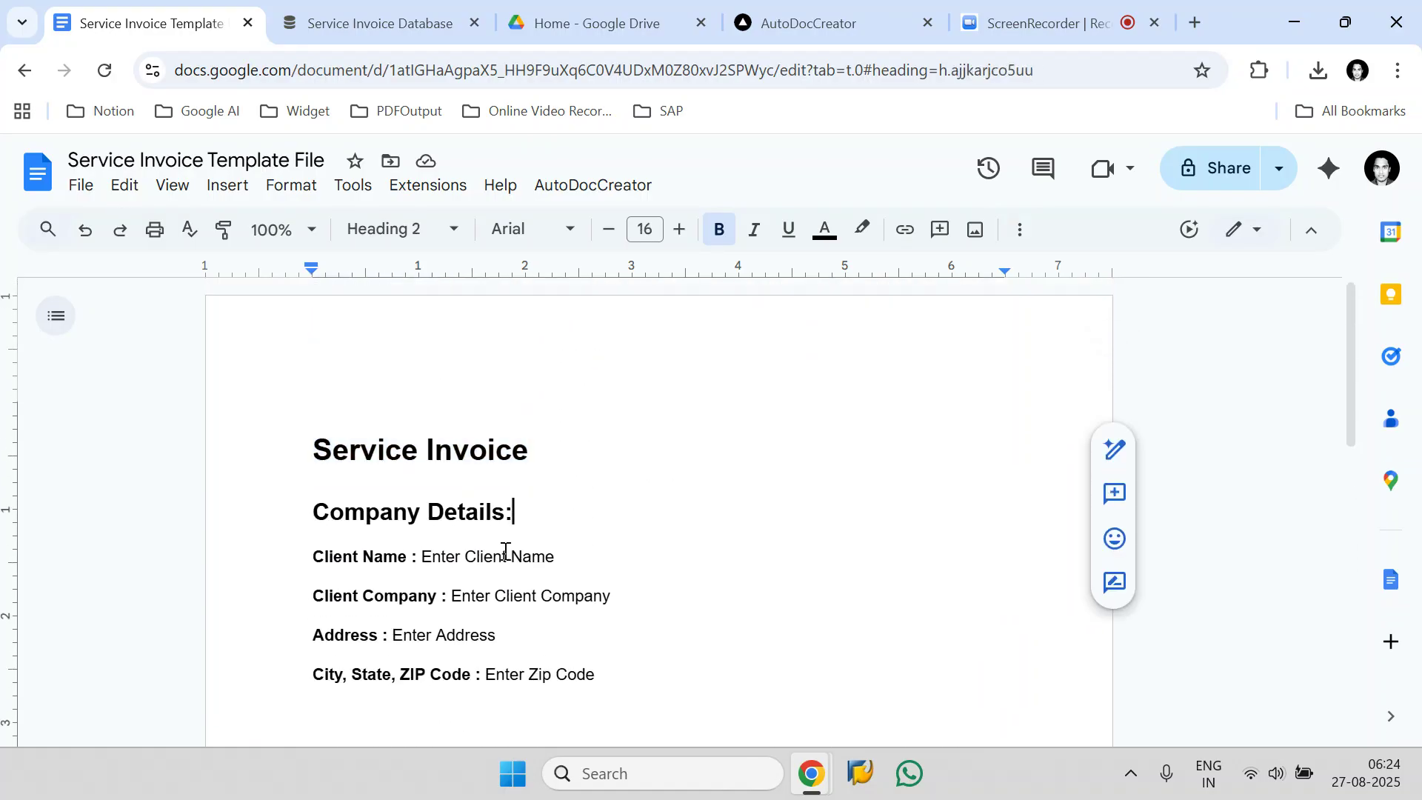
# - Switch to the Service Invoice Database in Notion and check the records INV002, INV001 and INV003, leaving none selected
pyautogui.click(337, 20)
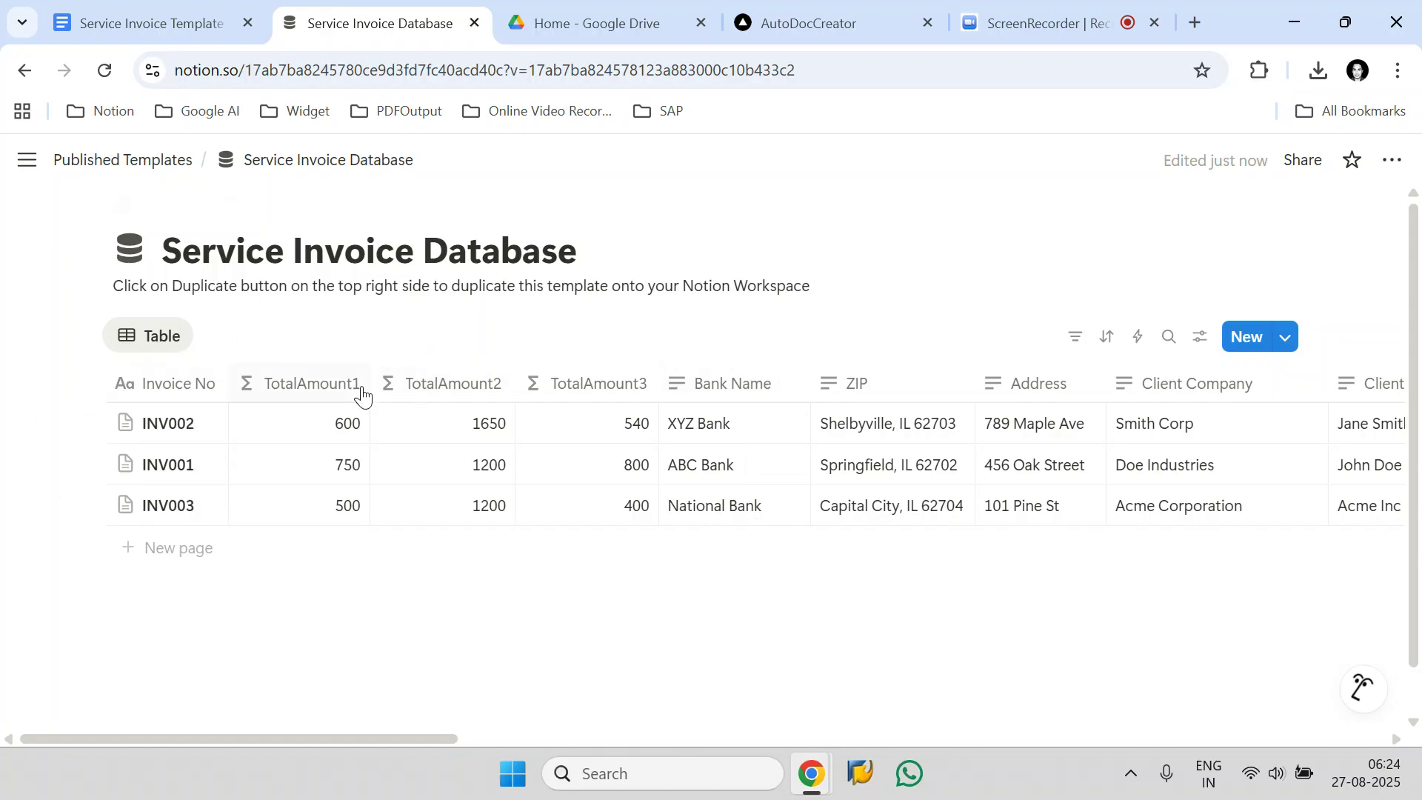
pyautogui.moveTo(204, 441)
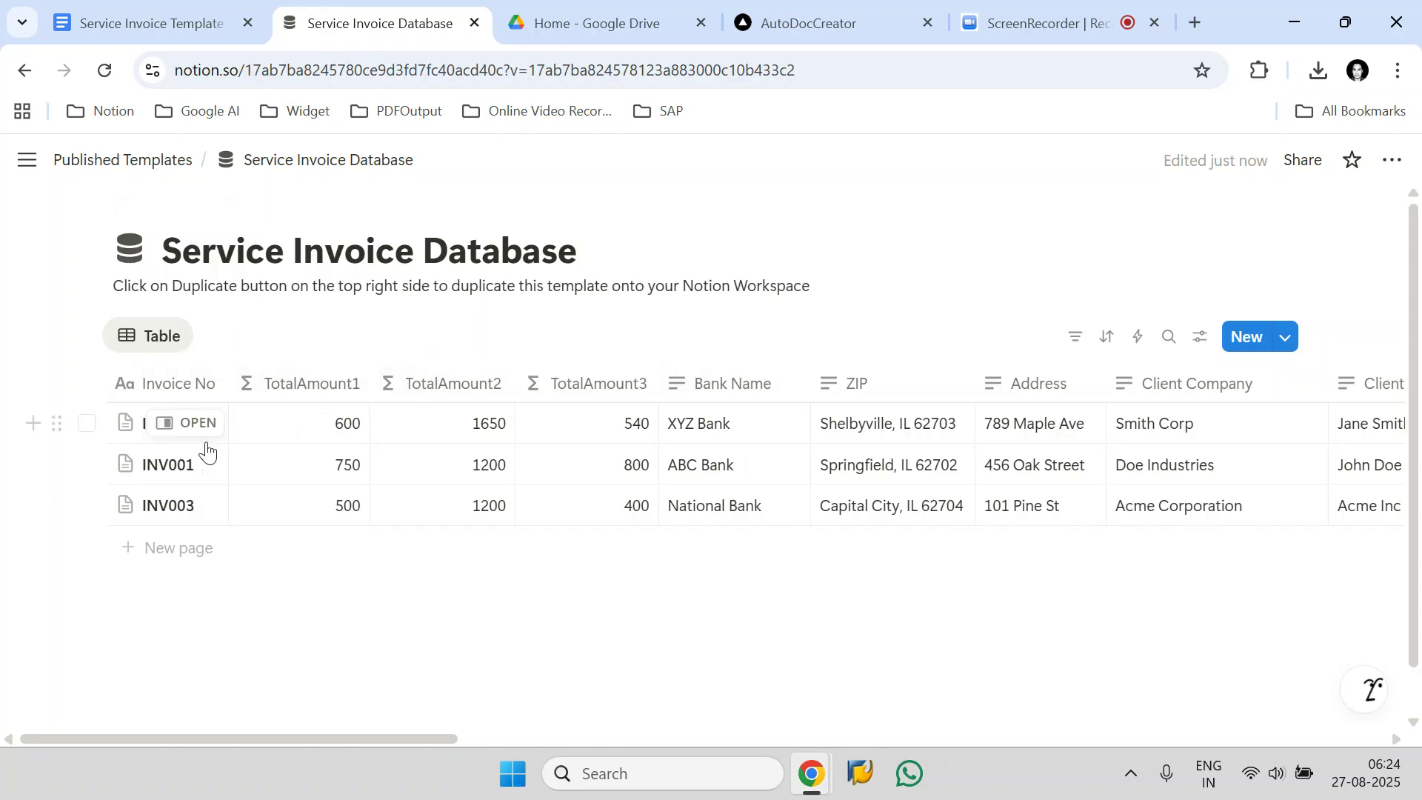
pyautogui.click(87, 424)
pyautogui.click(87, 465)
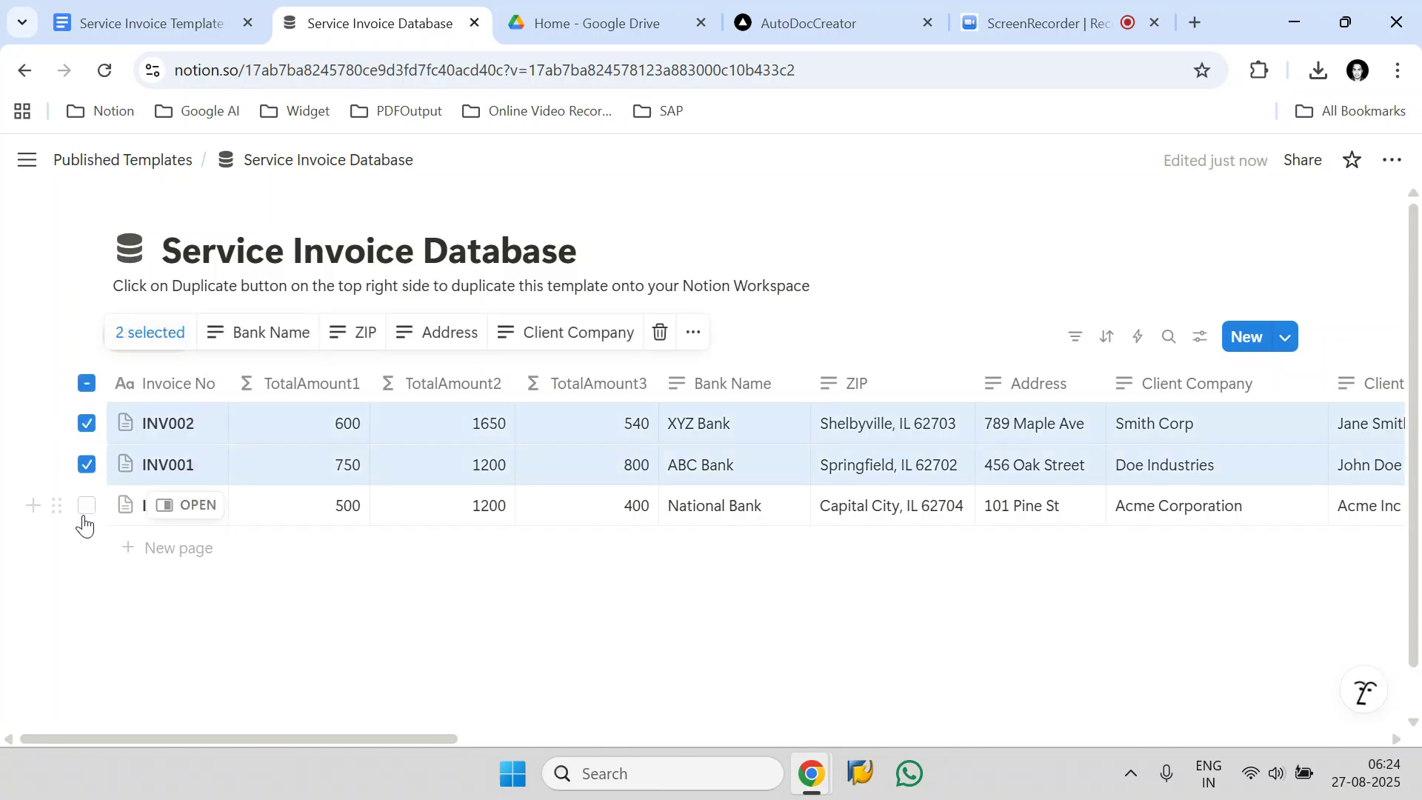
pyautogui.click(86, 506)
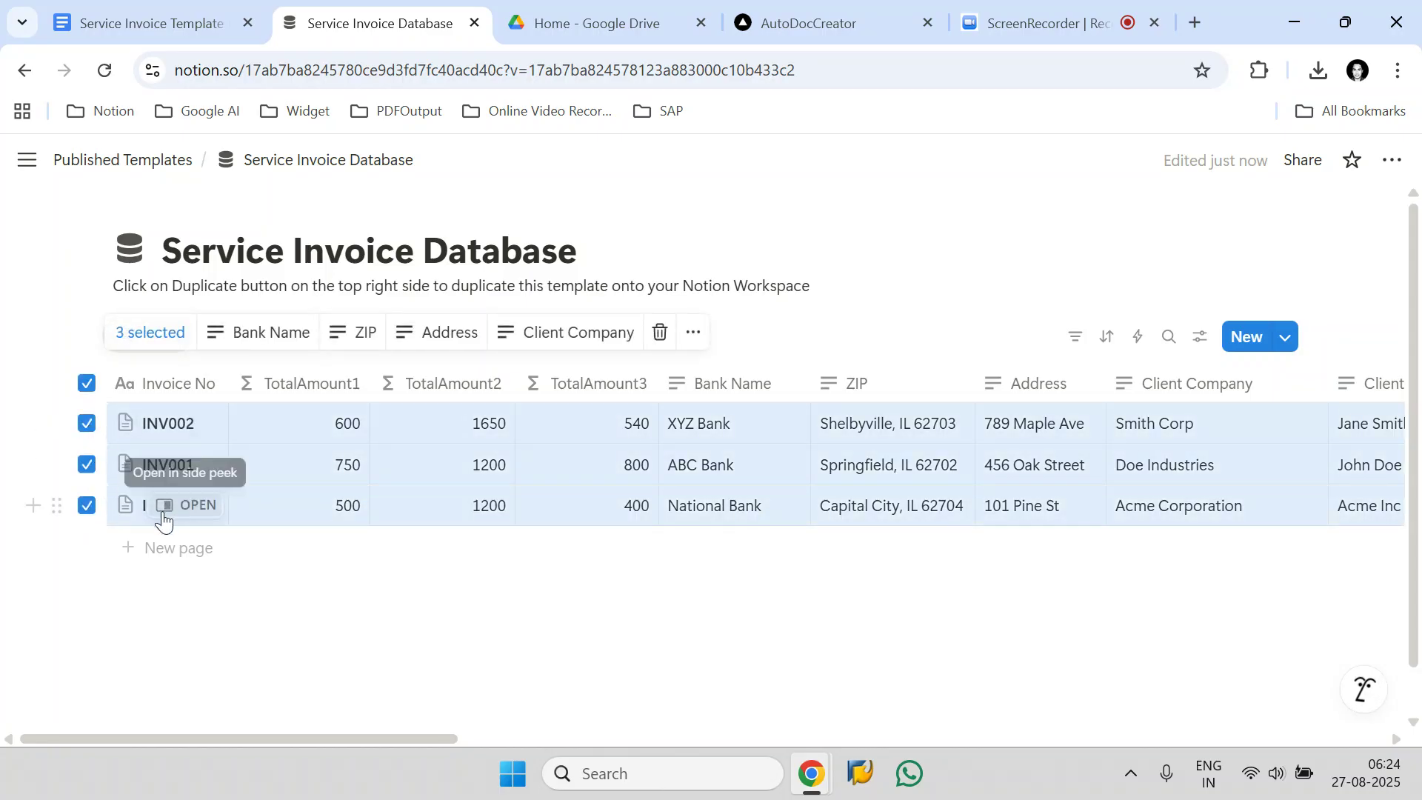
pyautogui.click(85, 385)
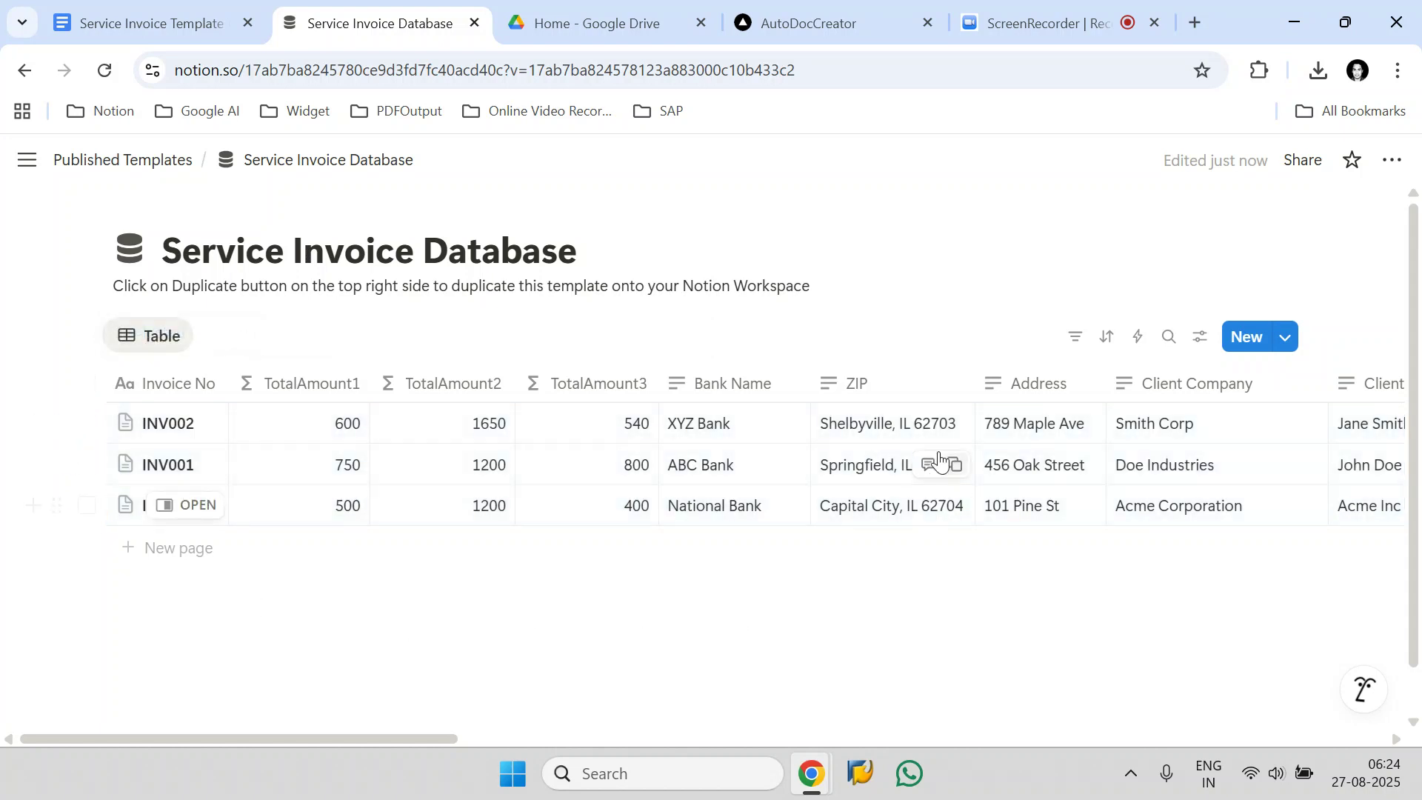
# - Compare the {{Invoice No}} placeholder in the invoice template with the Service Invoice Database columns in Notion
pyautogui.click(148, 23)
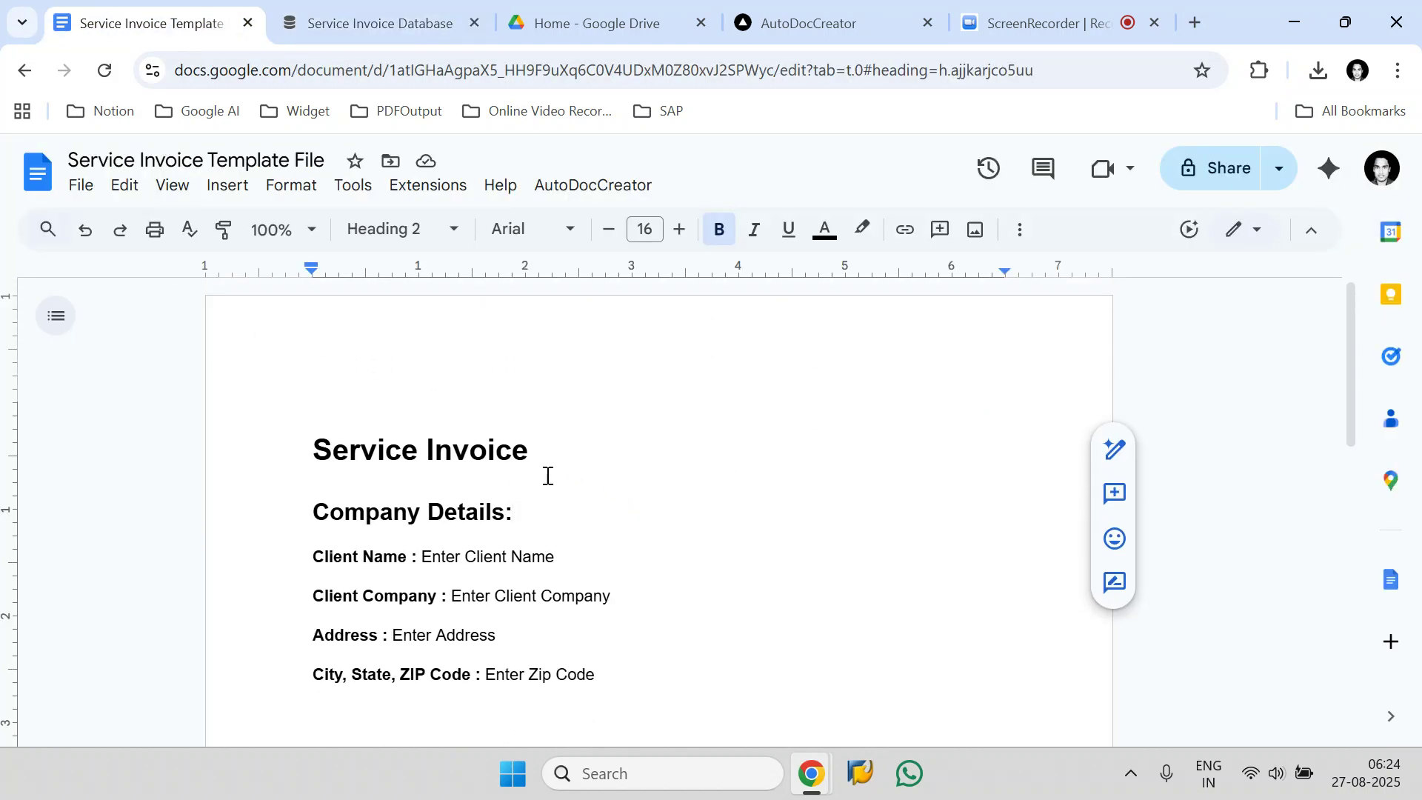
pyautogui.click(353, 34)
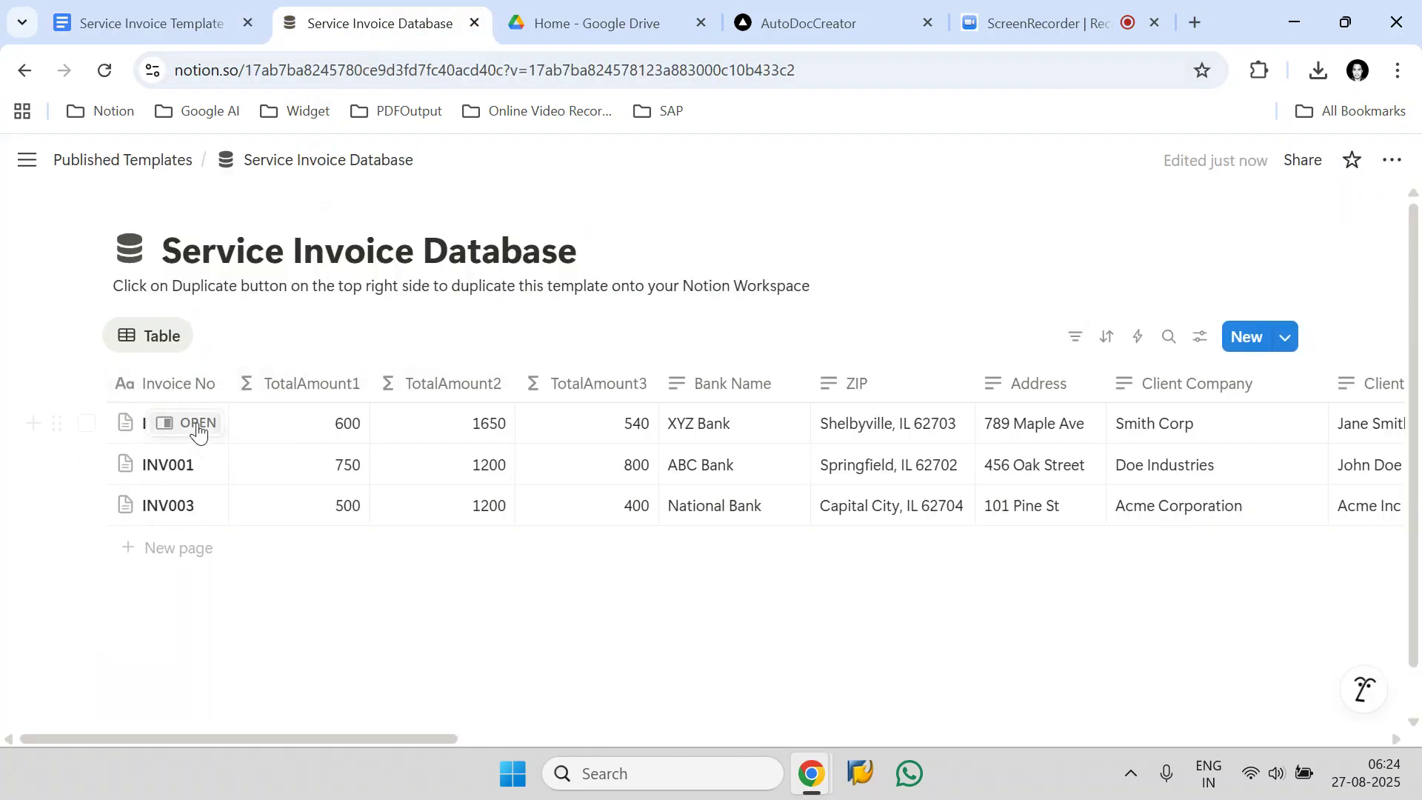
pyautogui.click(188, 31)
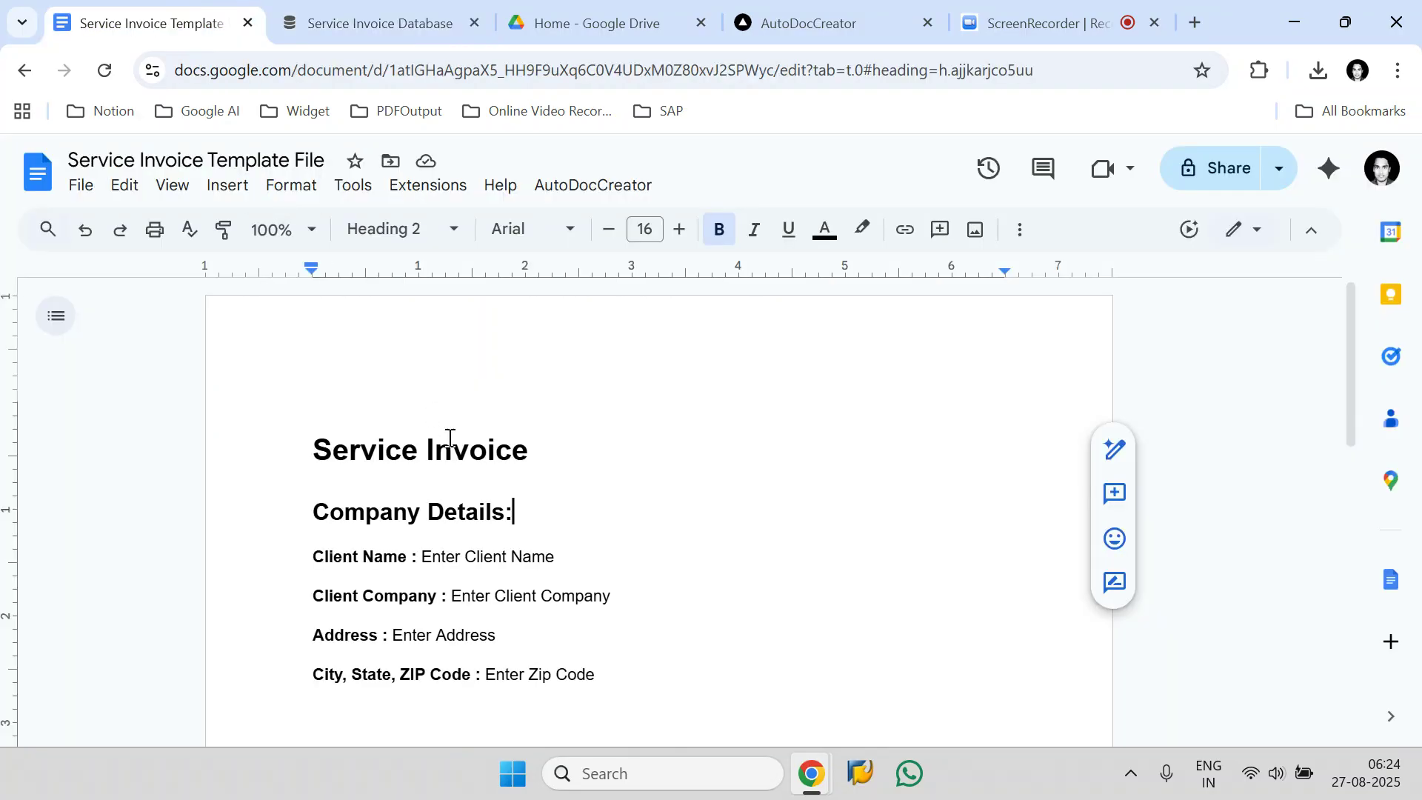
pyautogui.moveTo(532, 644); pyautogui.dragTo(413, 641)
pyautogui.click(354, 22)
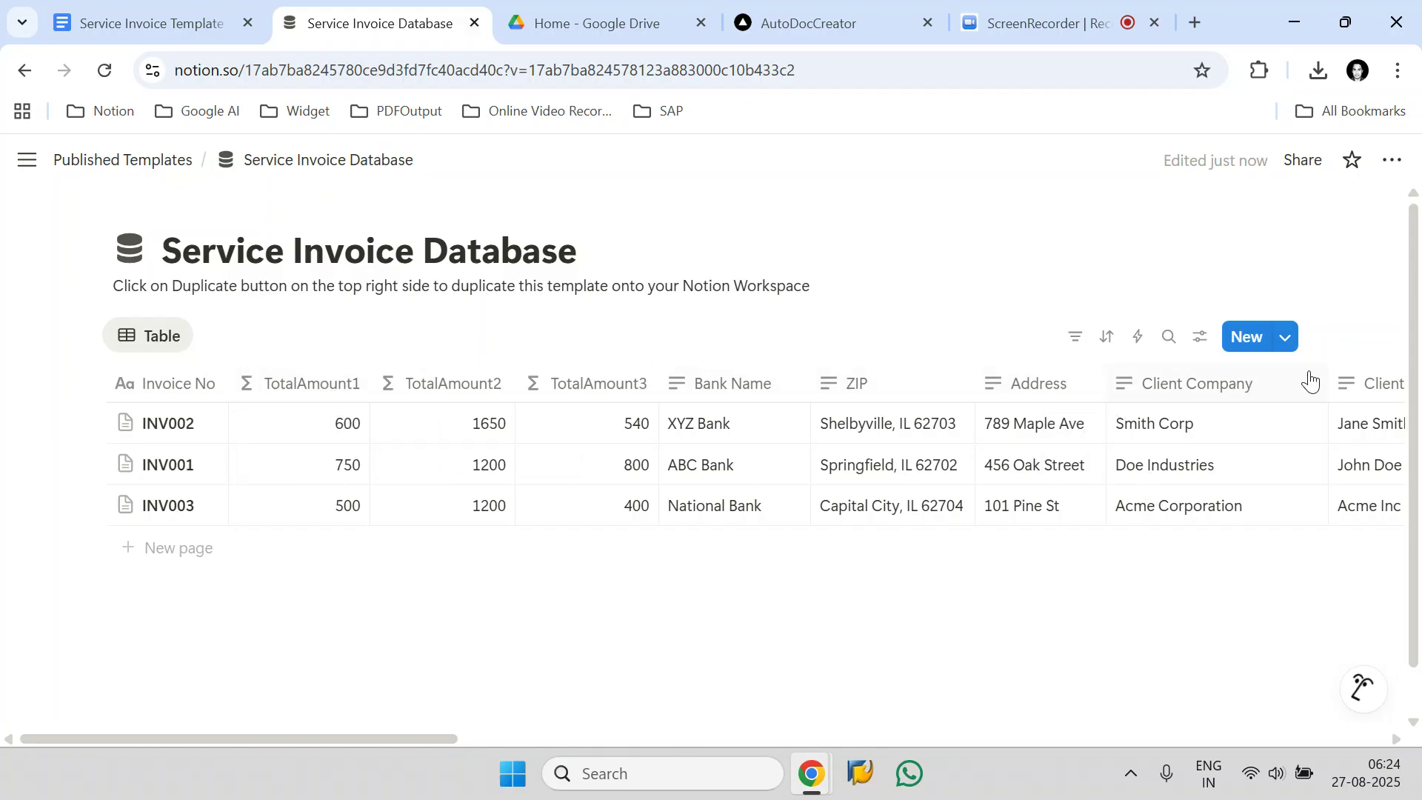
# - Return to the invoice template and examine the client name, client company and remaining invoice detail placeholders
pyautogui.click(188, 8)
pyautogui.scroll(2, 504, 444)
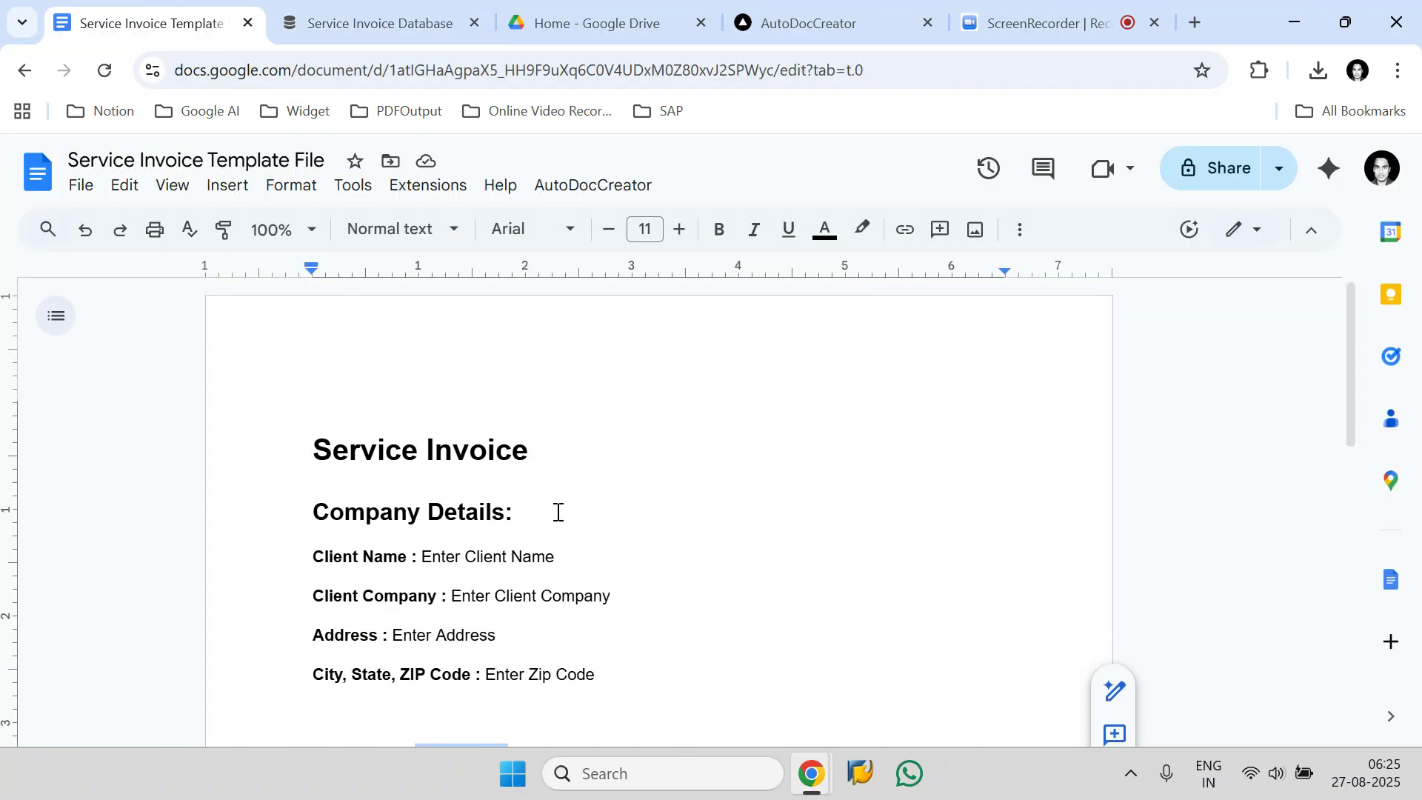
pyautogui.moveTo(554, 556); pyautogui.dragTo(419, 556)
pyautogui.moveTo(604, 585); pyautogui.dragTo(463, 587)
pyautogui.scroll(-1, 506, 572)
pyautogui.click(531, 481)
pyautogui.scroll(-7, 504, 517)
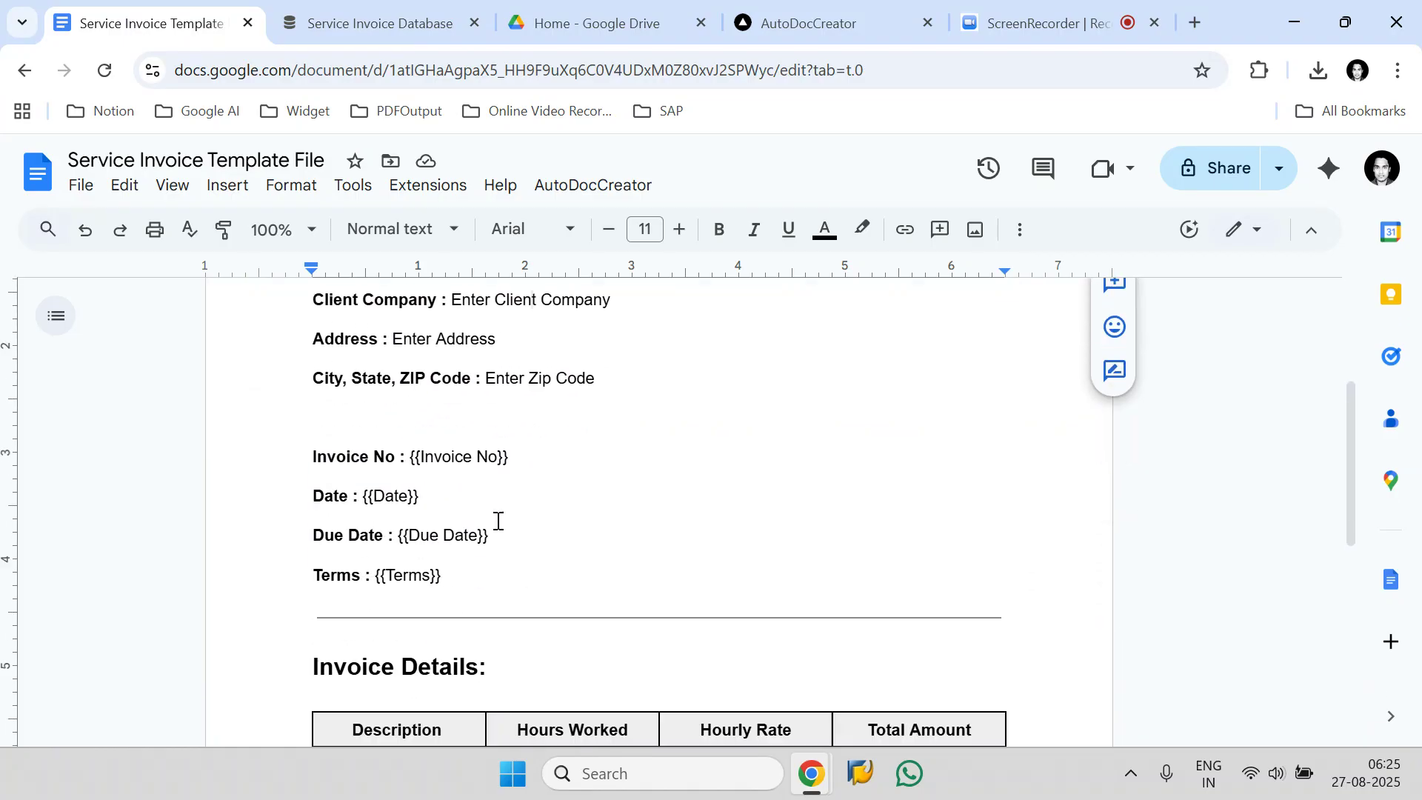
pyautogui.scroll(5, 509, 519)
pyautogui.scroll(4, 508, 518)
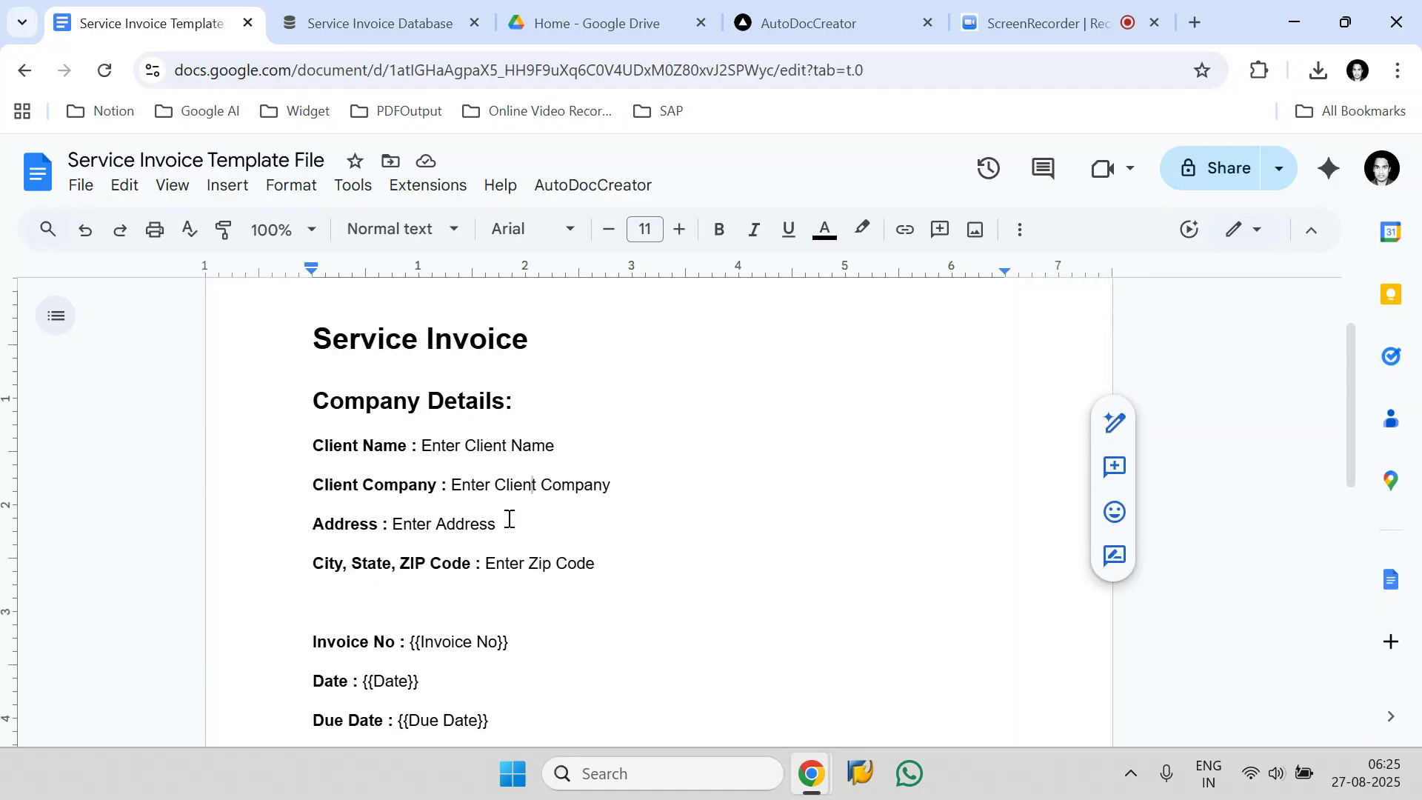
# - Look through the Service Invoice Database columns in Notion, from Invoice No across to the description, subtotal, tax and terms columns
pyautogui.click(378, 10)
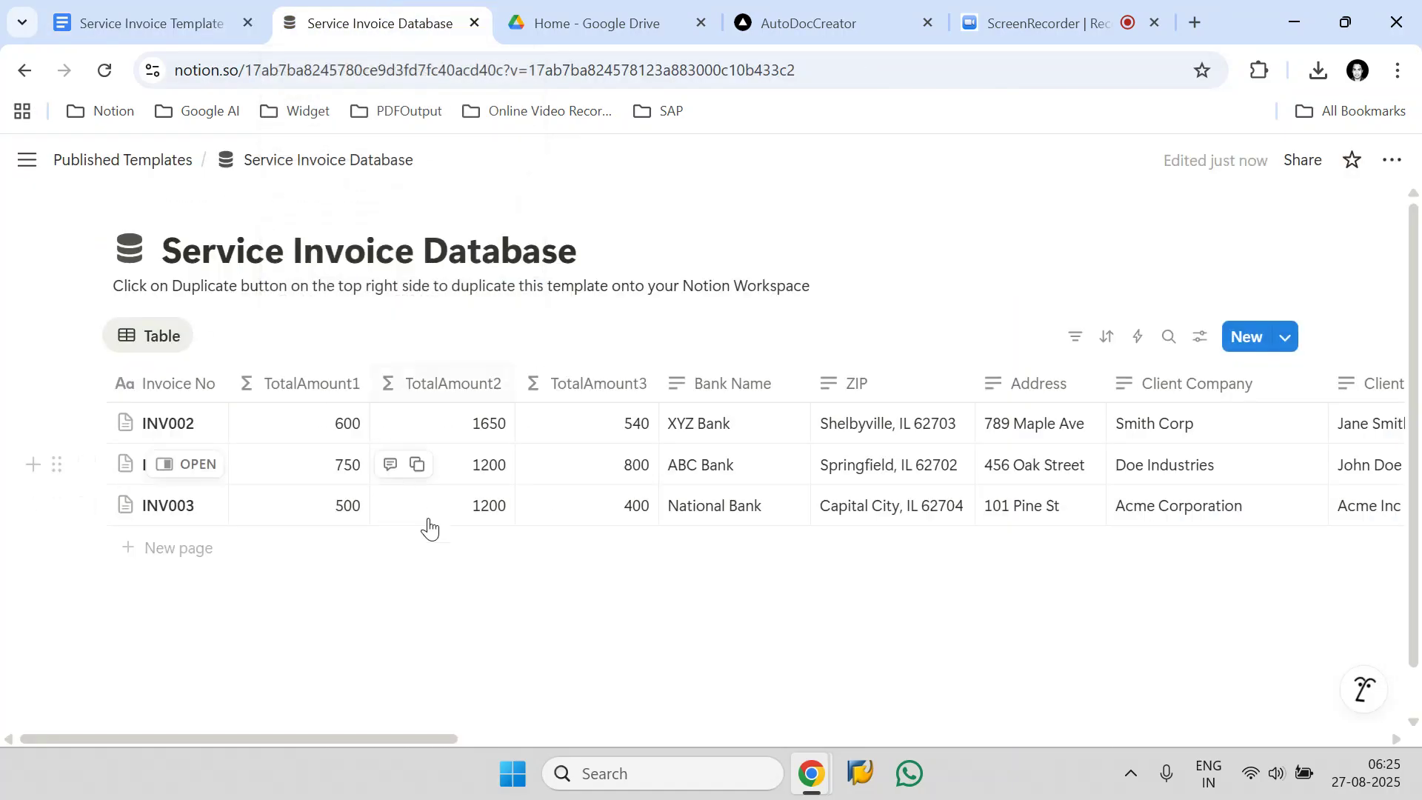
pyautogui.click(149, 22)
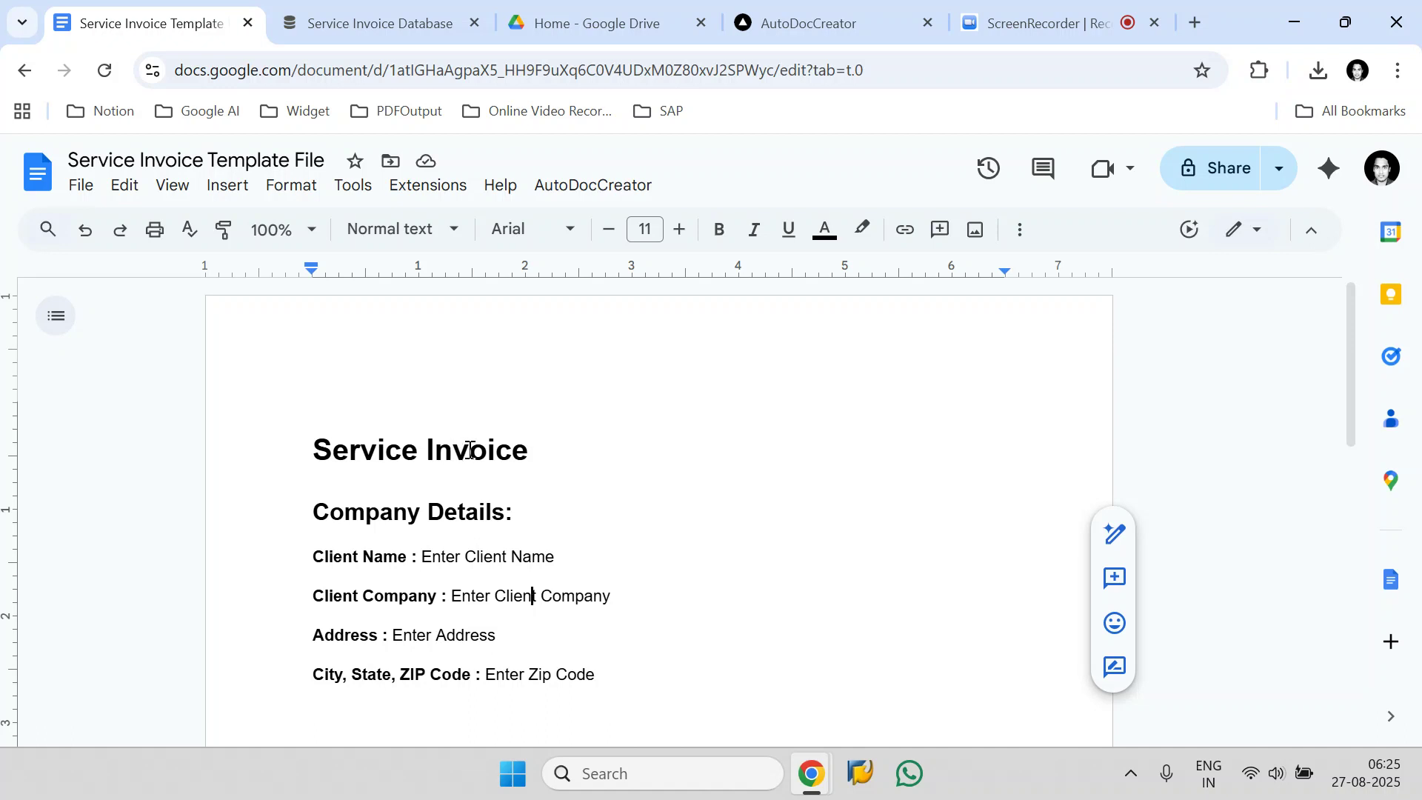
pyautogui.click(411, 20)
pyautogui.moveTo(420, 738); pyautogui.dragTo(1340, 707)
pyautogui.moveTo(1244, 733); pyautogui.dragTo(1140, 711)
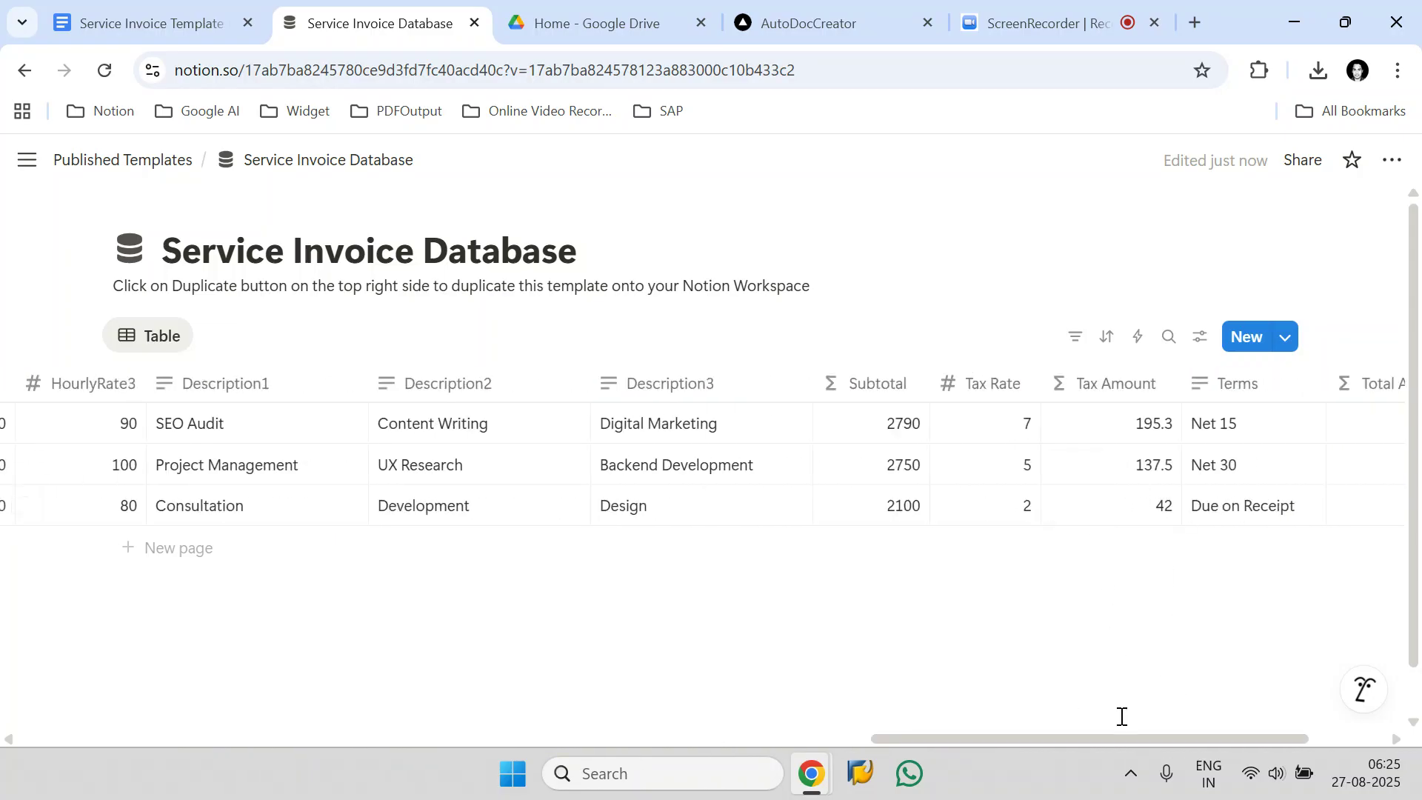
# - View the AutoDocCreator website and highlight the product name in its header
pyautogui.click(117, 21)
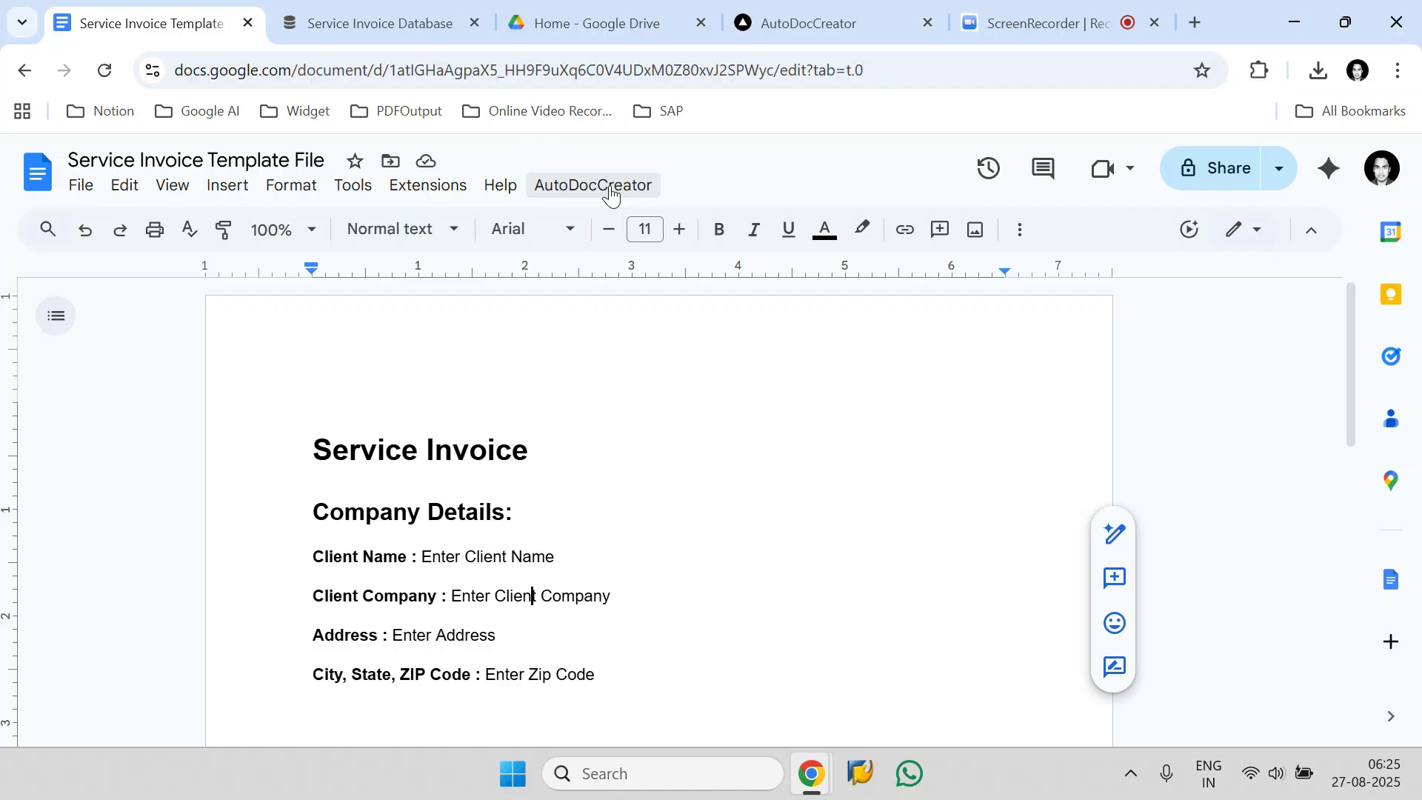
pyautogui.click(788, 36)
pyautogui.moveTo(321, 185); pyautogui.dragTo(83, 183)
pyautogui.click(476, 190)
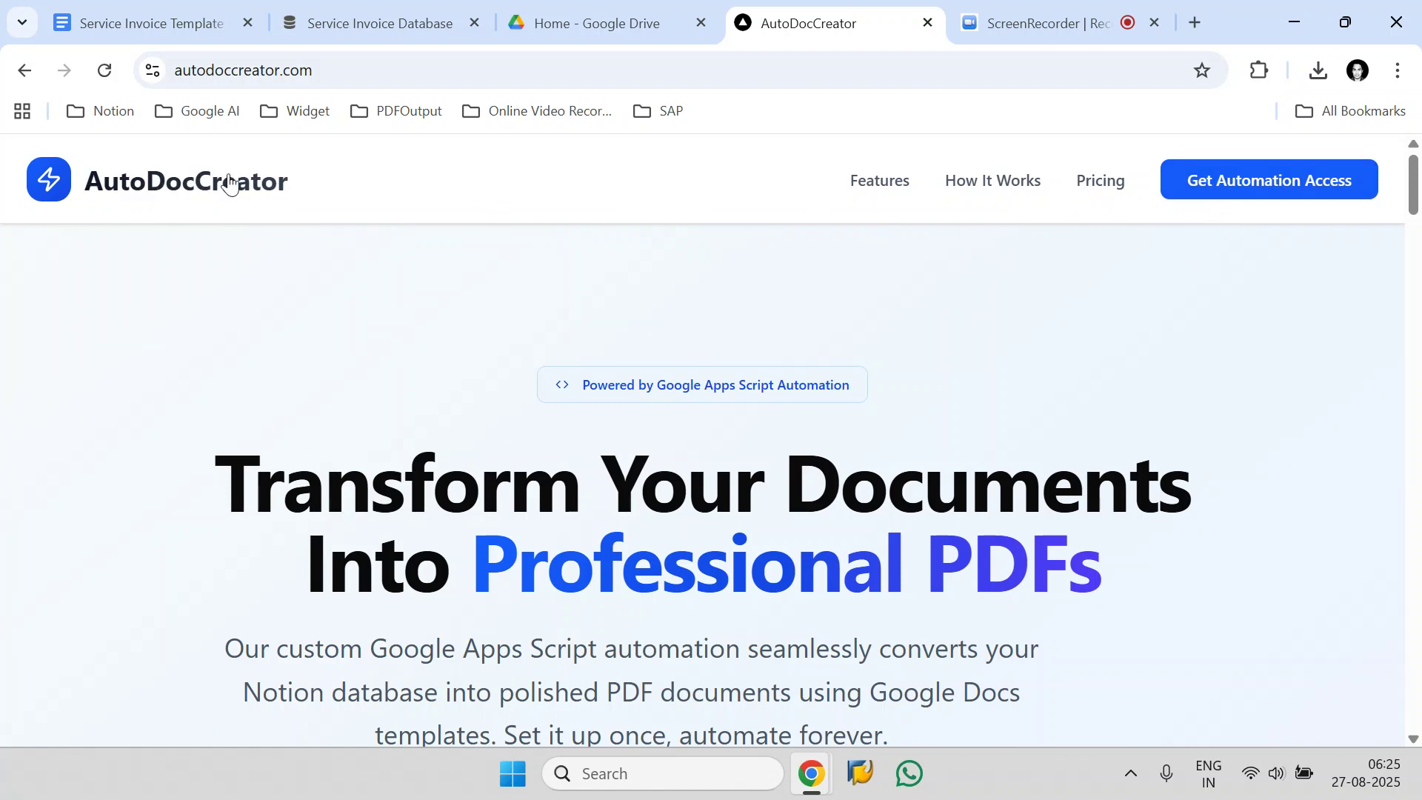
# - Return to the invoice template and open AutoDocCreator's Setup Automation dialog
pyautogui.click(128, 26)
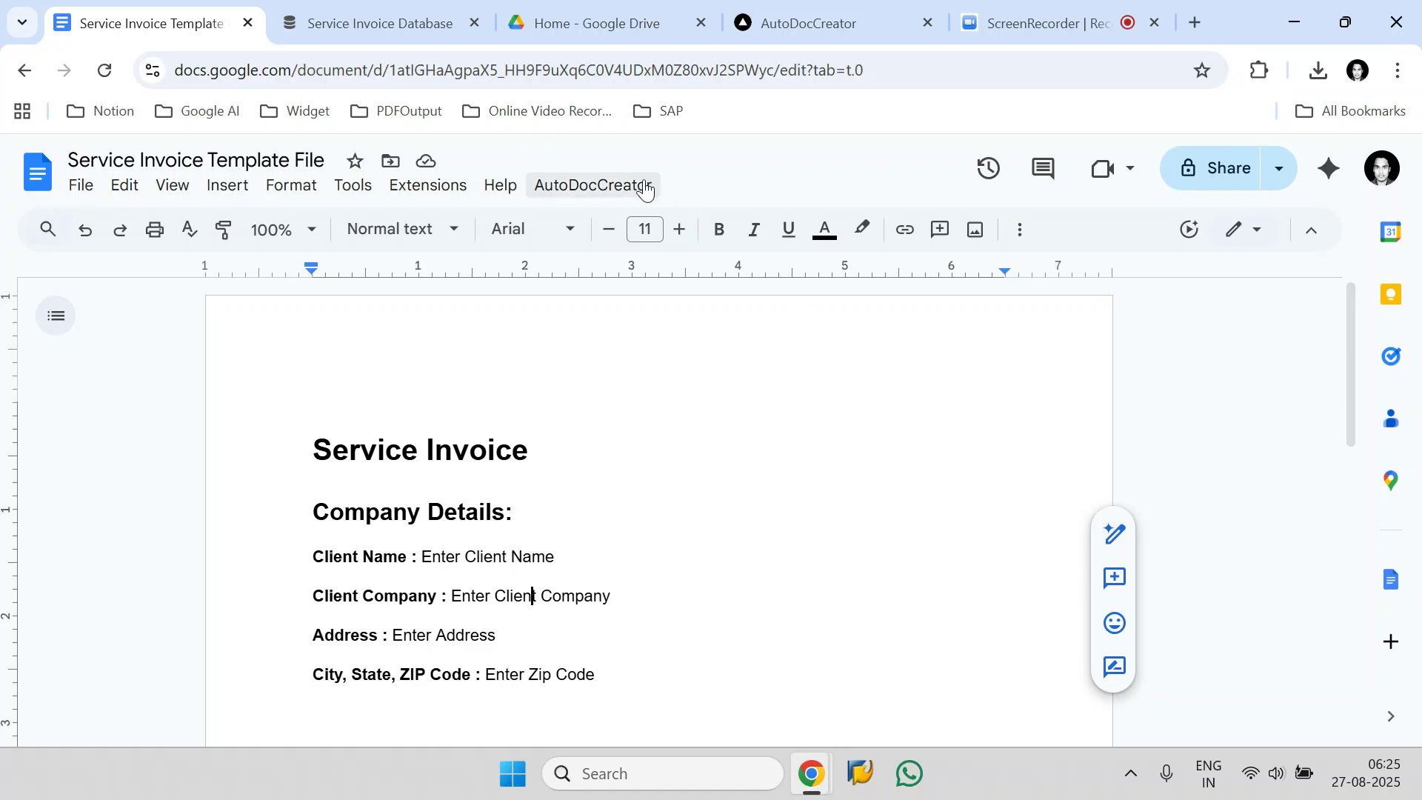
pyautogui.click(644, 187)
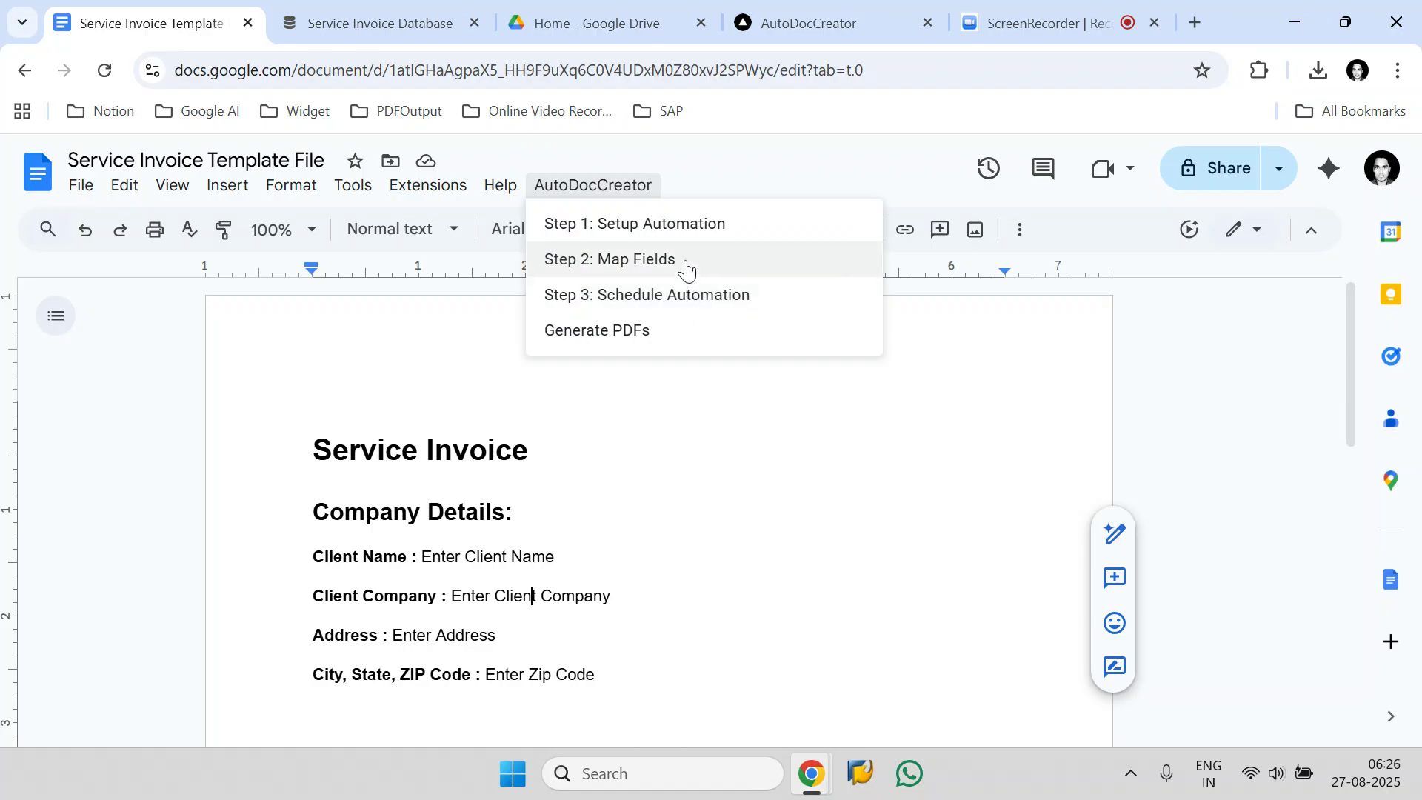
pyautogui.click(779, 235)
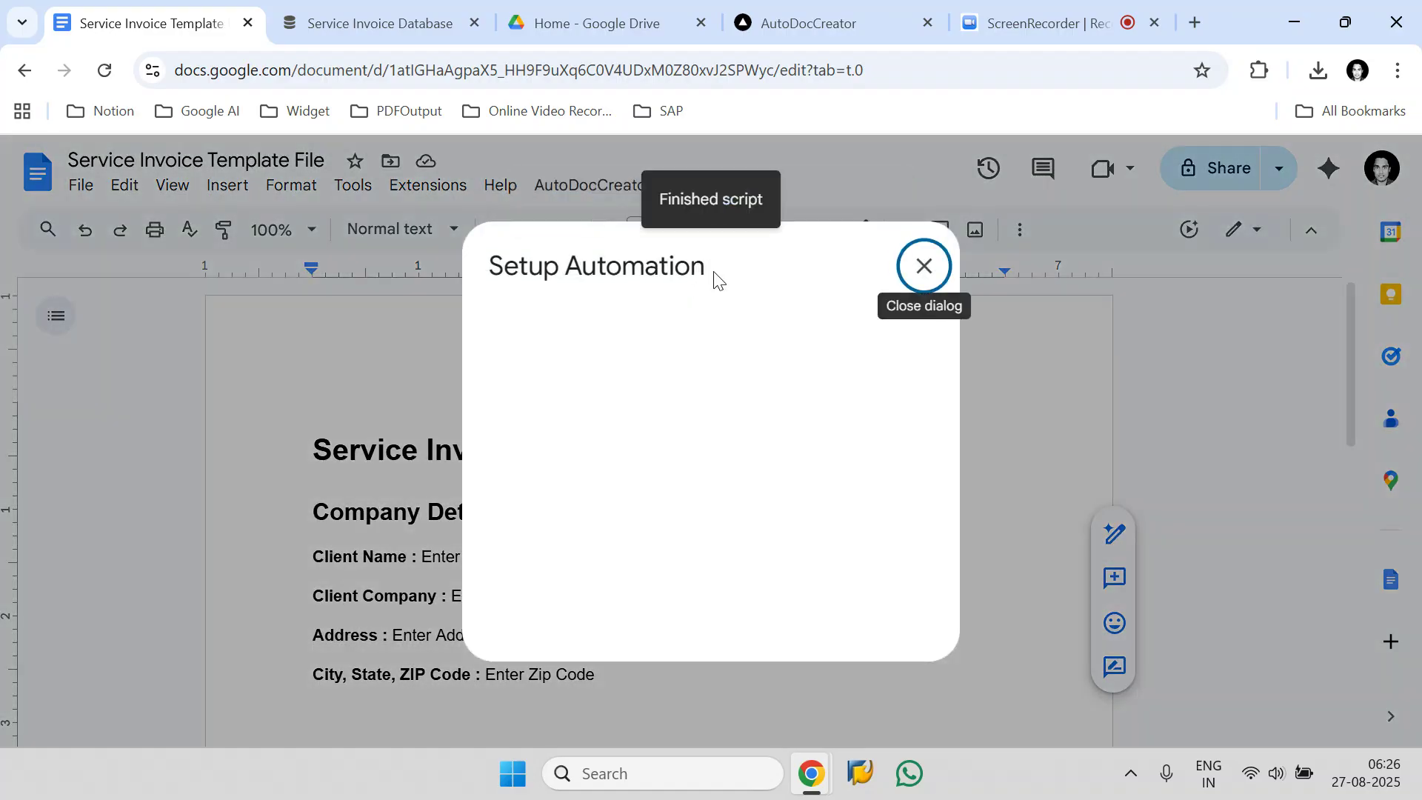
# - Clear the Notion database URL, Notion API key and Google Drive folder URL from the automation setup
pyautogui.click(578, 454)
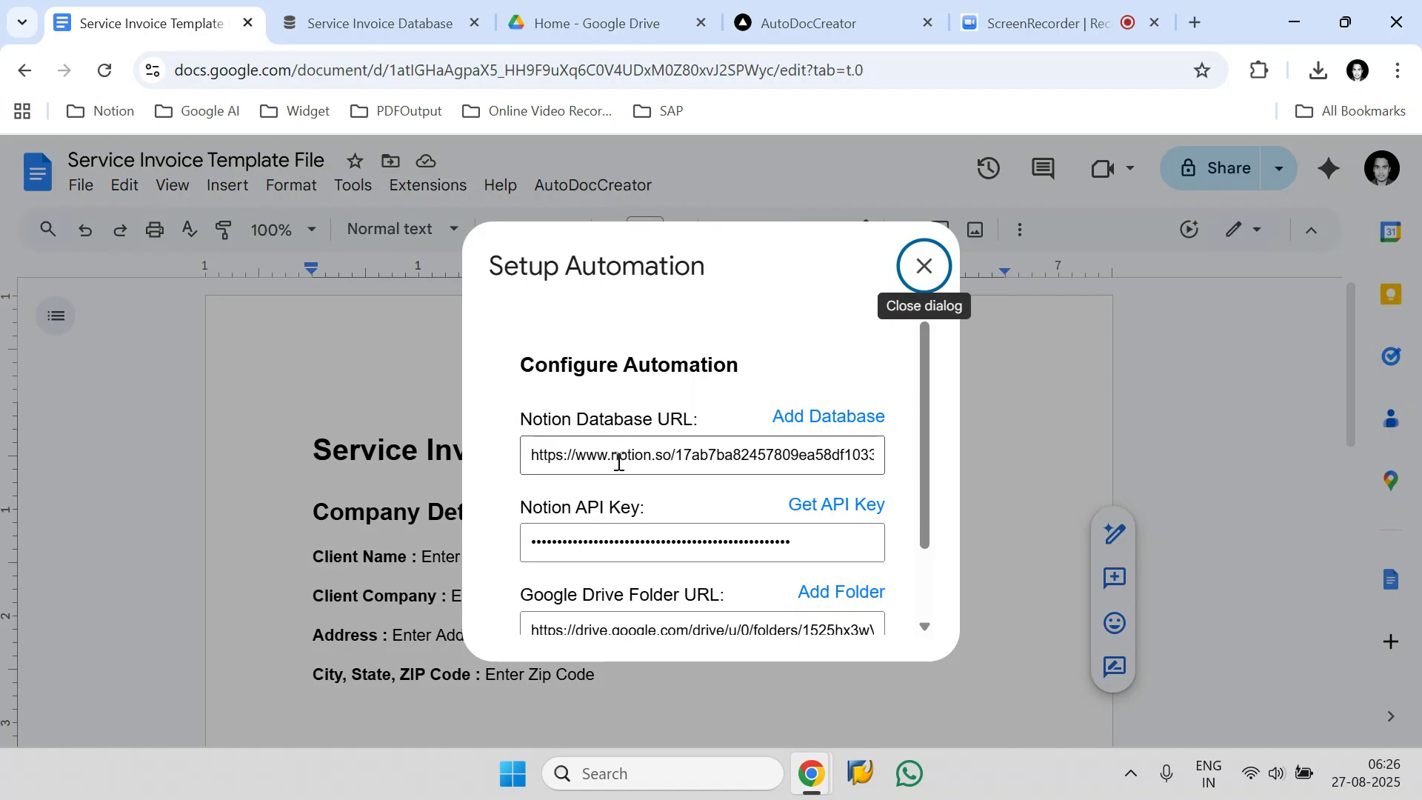
pyautogui.scroll(-2, 619, 461)
pyautogui.click(630, 344)
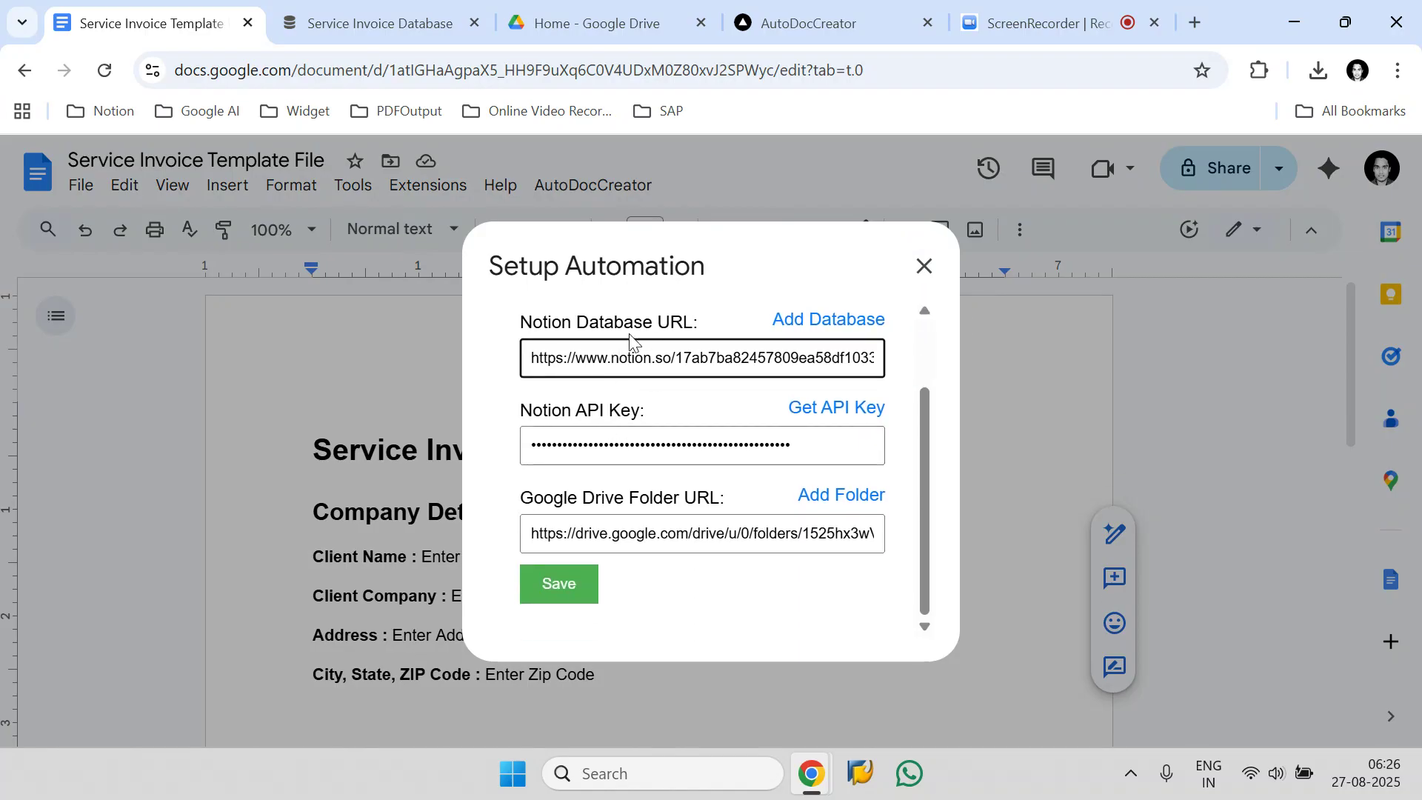
pyautogui.hotkey('ctrl', 'a')
pyautogui.press('BackSpace')
pyautogui.press('Tab')
pyautogui.press('Tab')
pyautogui.press('BackSpace')
pyautogui.press('Tab')
pyautogui.press('Tab')
pyautogui.press('BackSpace')
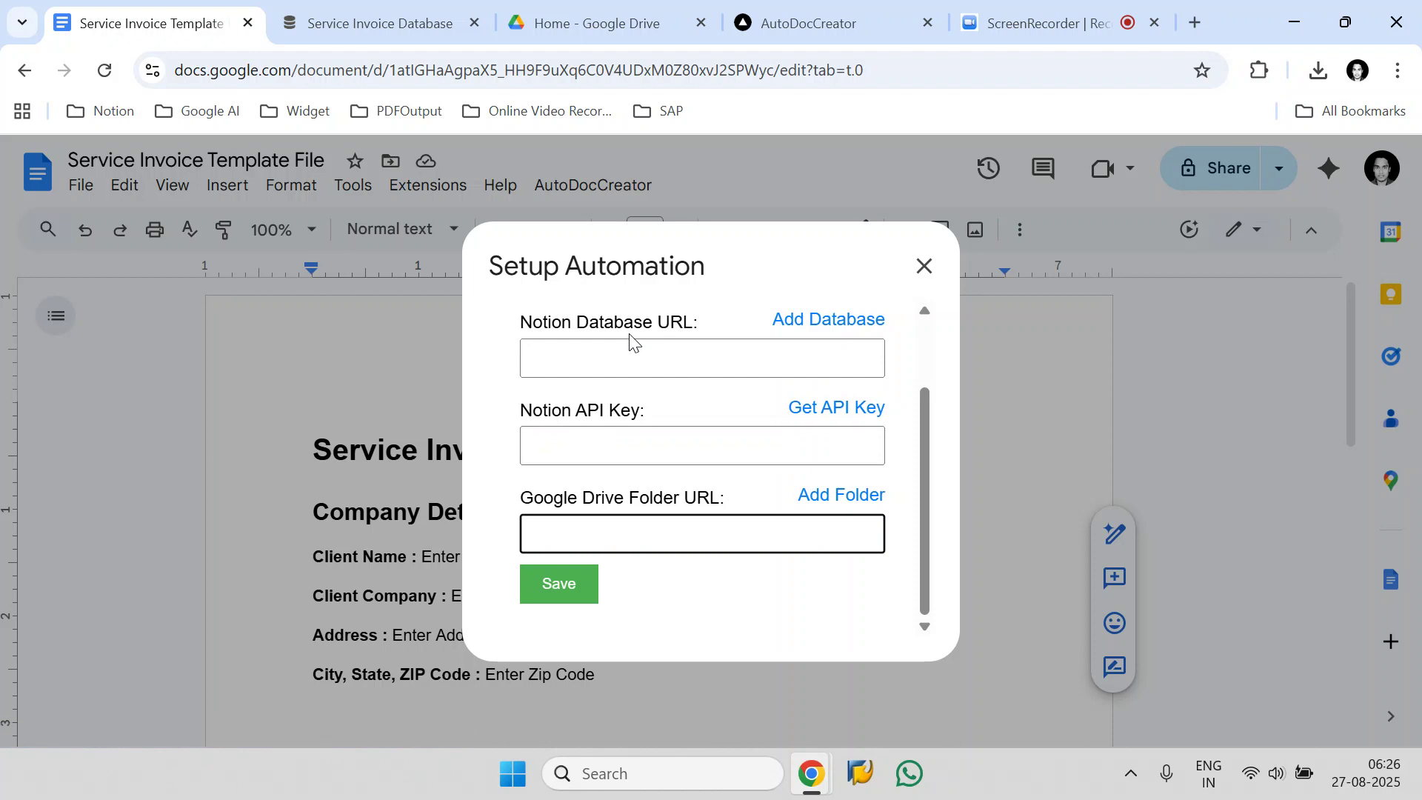
# - Copy the Service Invoice Database's URL from Notion and paste it as the Notion Database URL in the automation setup
pyautogui.click(616, 357)
pyautogui.moveTo(521, 326); pyautogui.dragTo(697, 321)
pyautogui.click(377, 23)
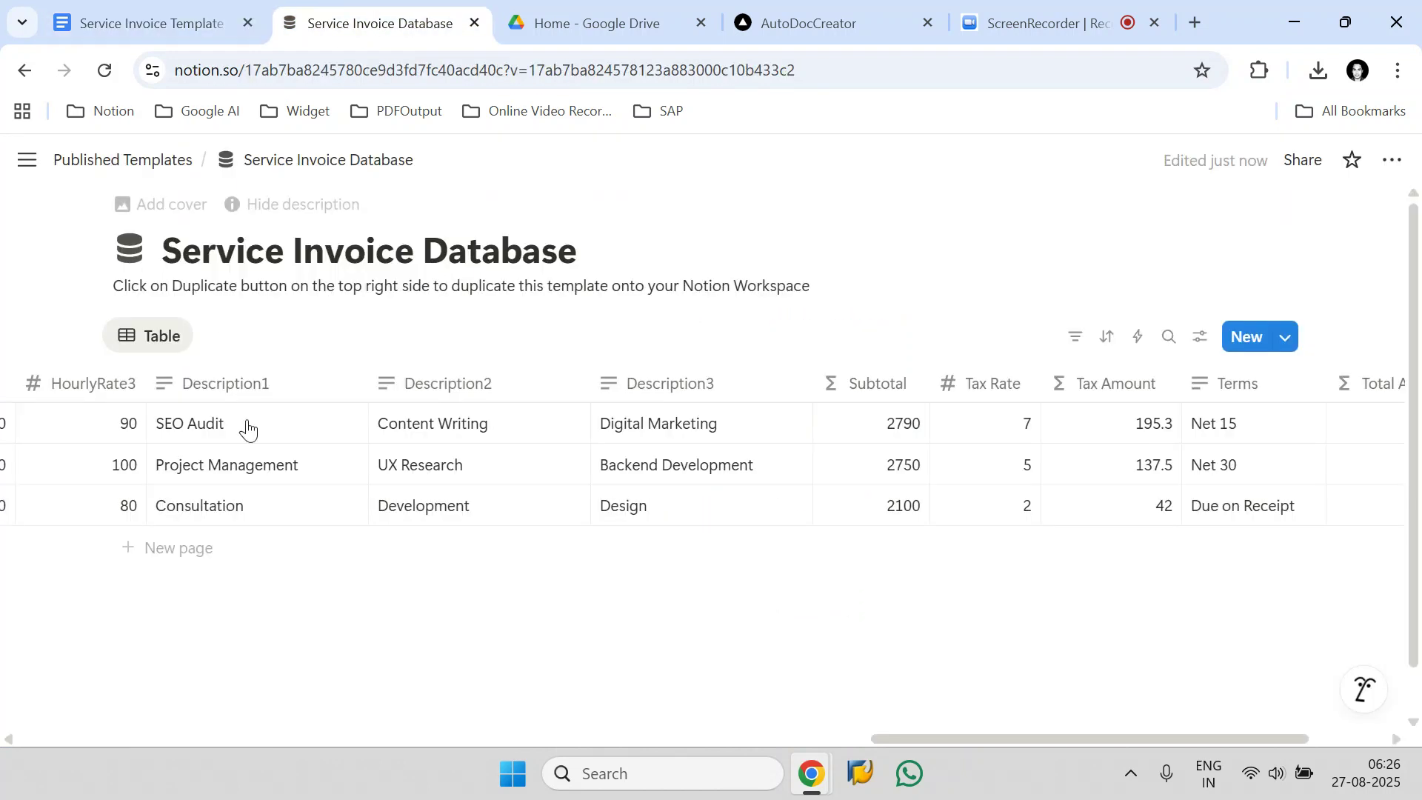
pyautogui.moveTo(896, 730); pyautogui.dragTo(51, 657)
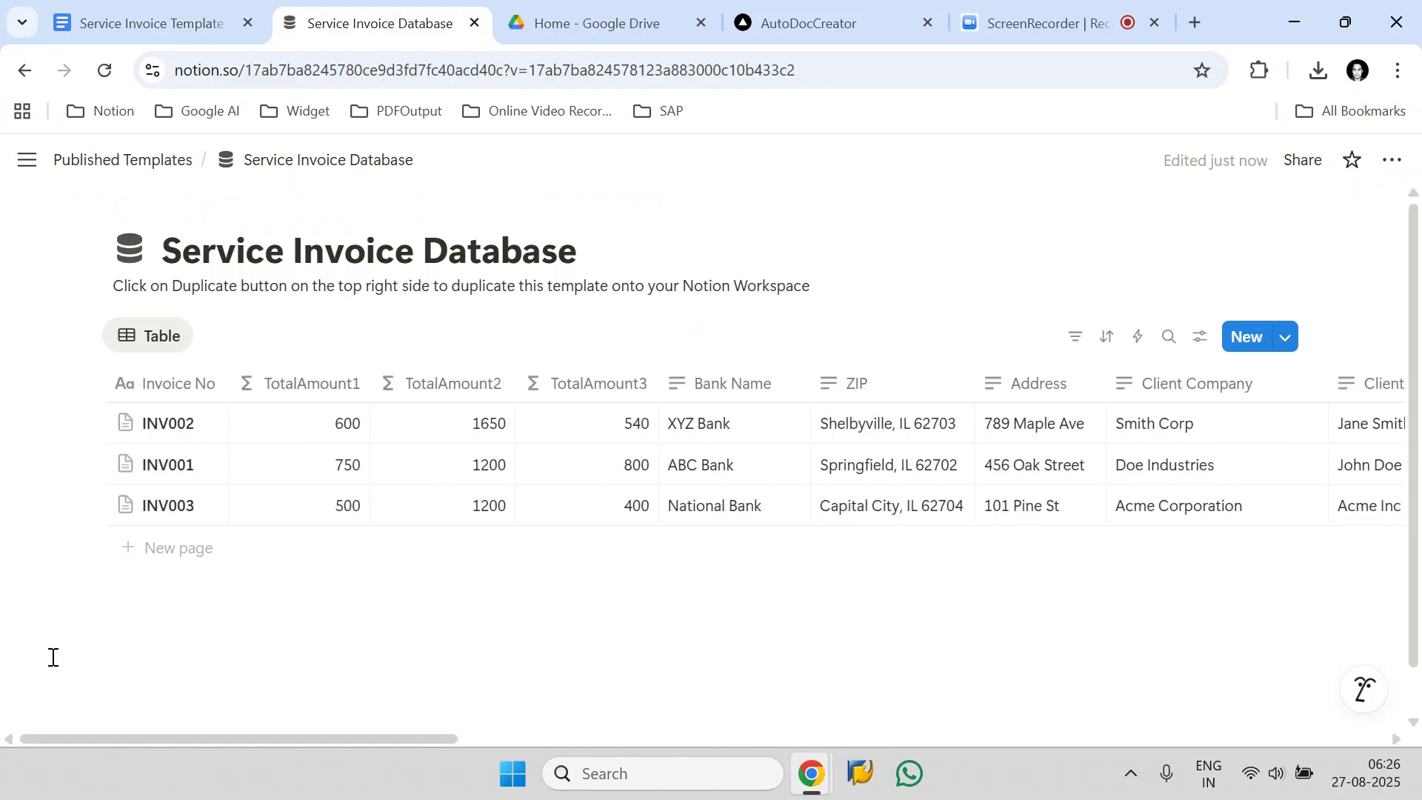
pyautogui.click(437, 69)
pyautogui.rightClick(438, 69)
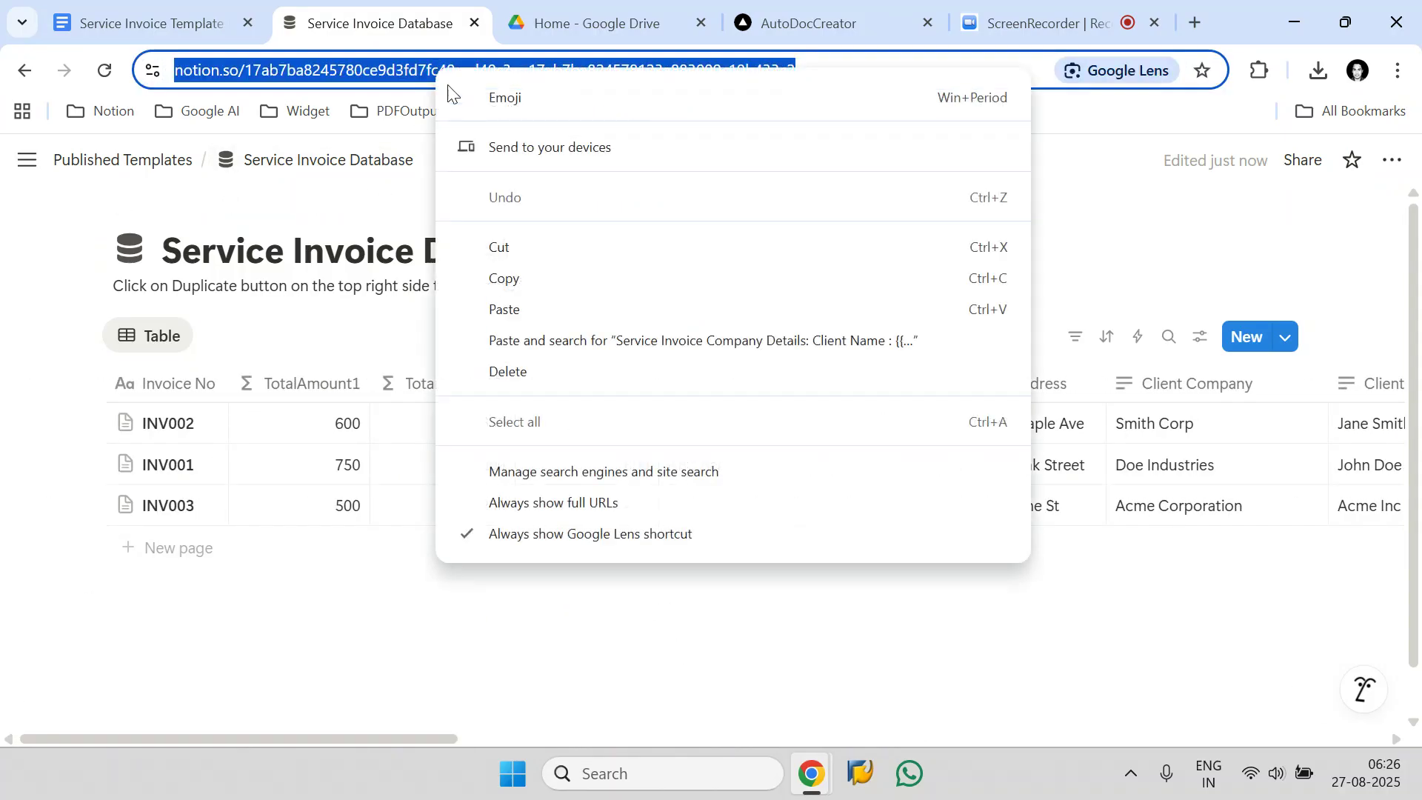
pyautogui.click(515, 276)
pyautogui.click(189, 4)
pyautogui.click(562, 371)
pyautogui.rightClick(563, 372)
pyautogui.click(598, 493)
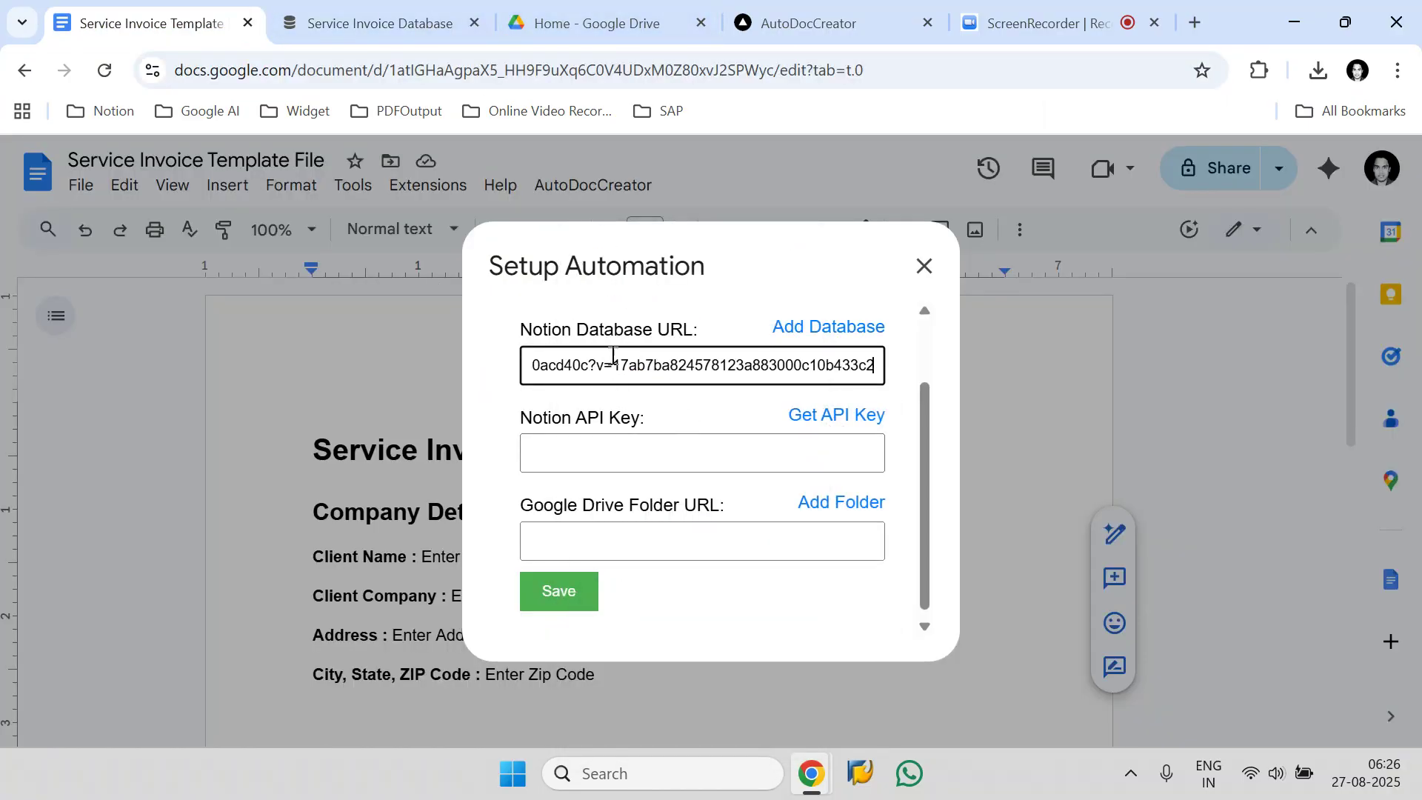
# - Open the Notion integrations page through the setup's Get API Key link and place its tab after the database tab
pyautogui.moveTo(524, 428); pyautogui.dragTo(644, 426)
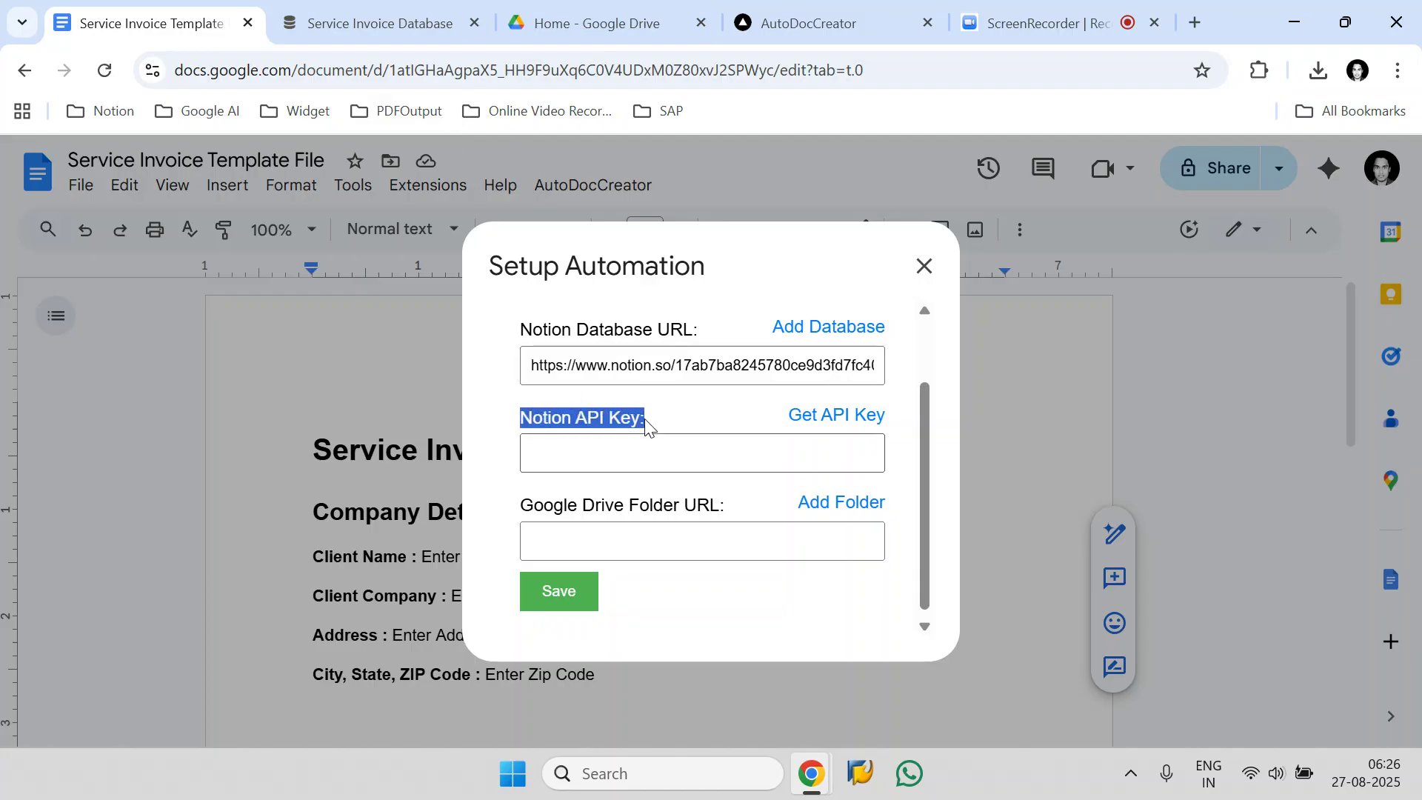
pyautogui.click(331, 24)
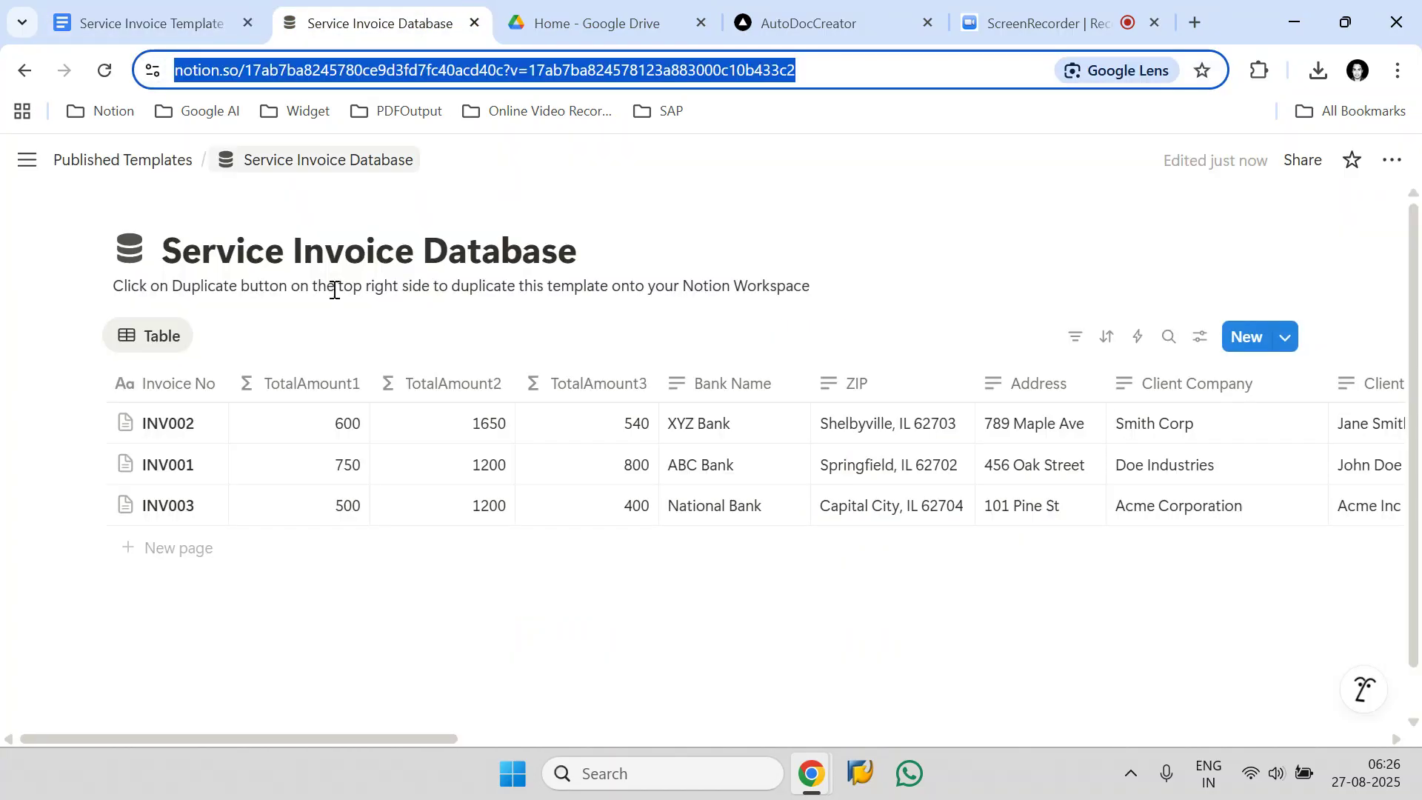
pyautogui.click(163, 23)
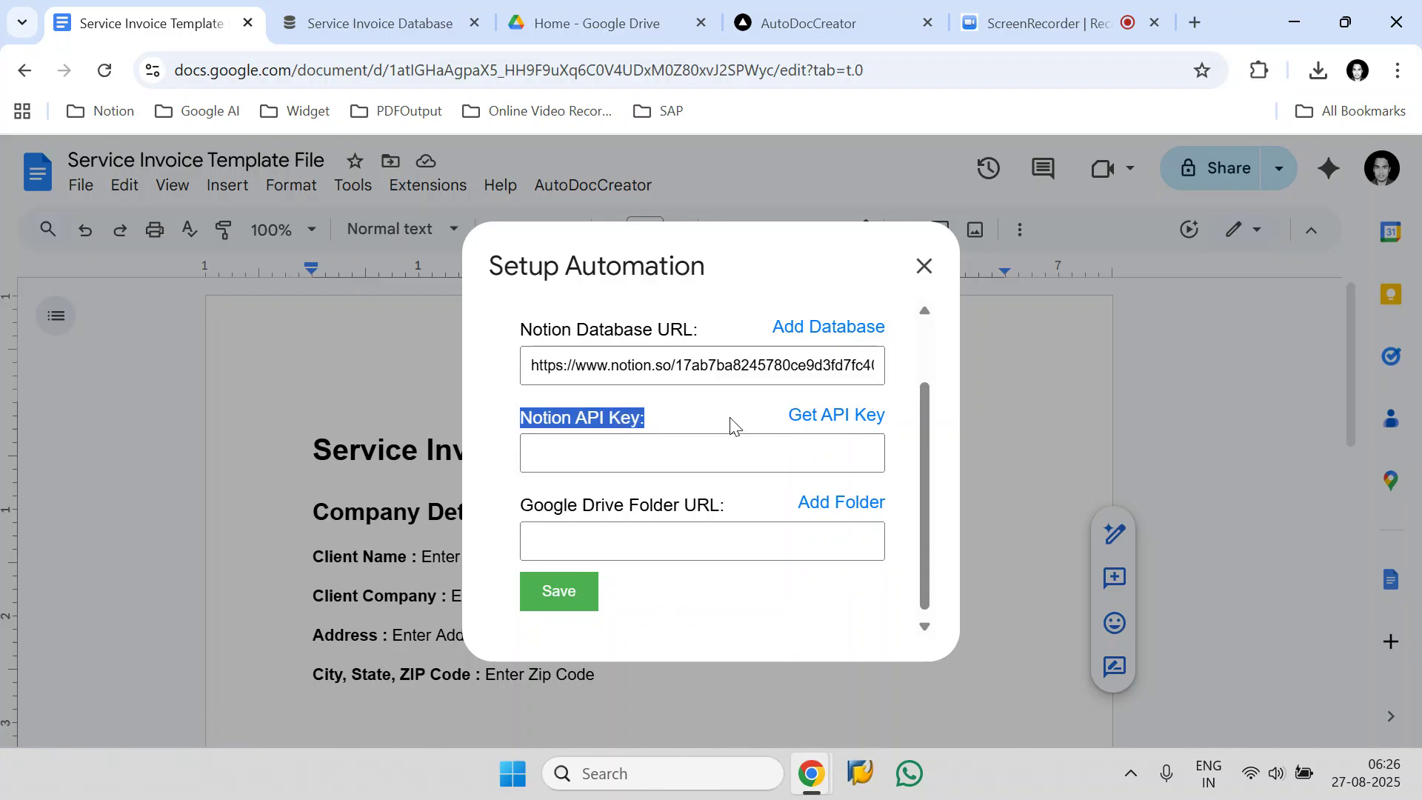
pyautogui.click(817, 416)
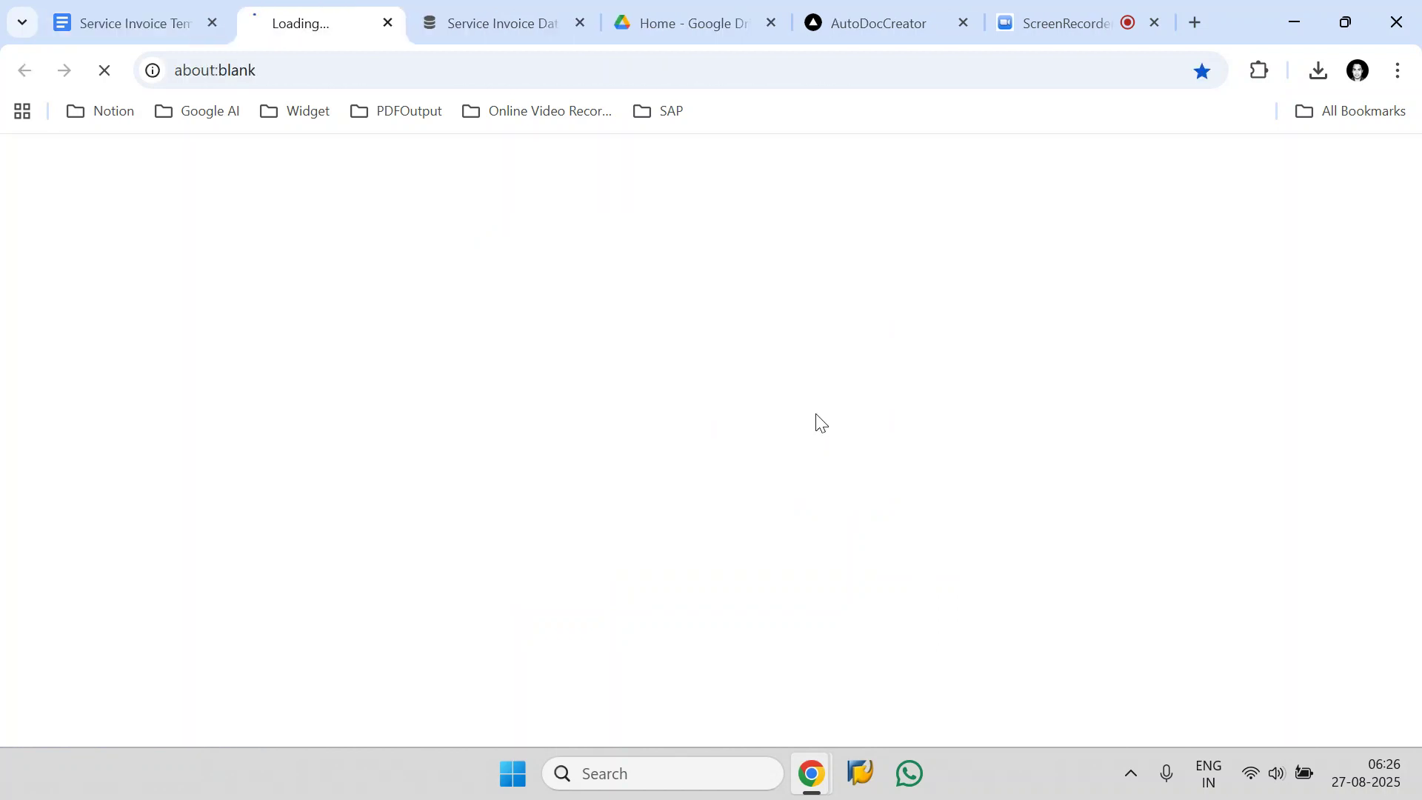
pyautogui.moveTo(311, 35); pyautogui.dragTo(496, 37)
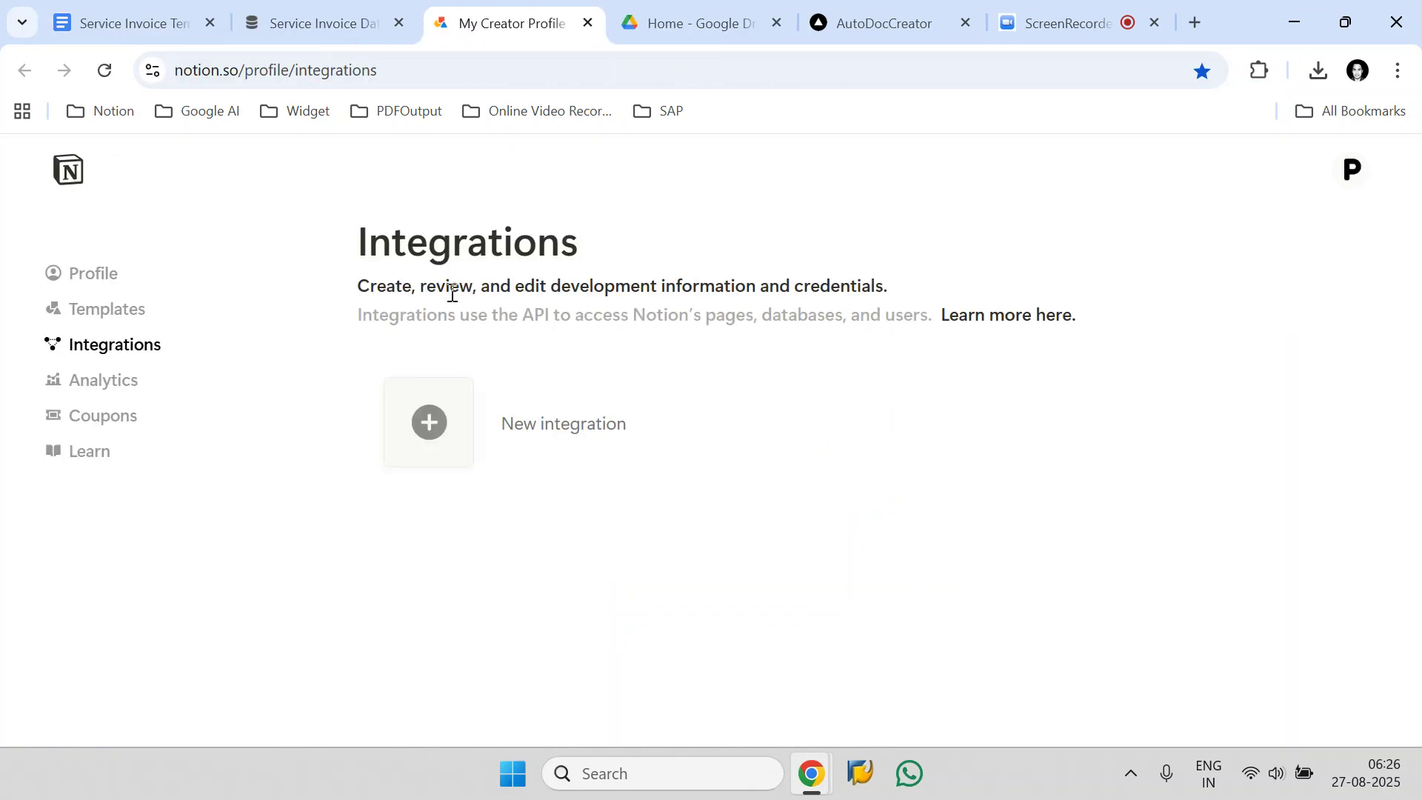
# - Create a new internal Notion integration named Service Invoice Key for The Accountant Guy workspace and save it
pyautogui.click(460, 435)
pyautogui.click(462, 321)
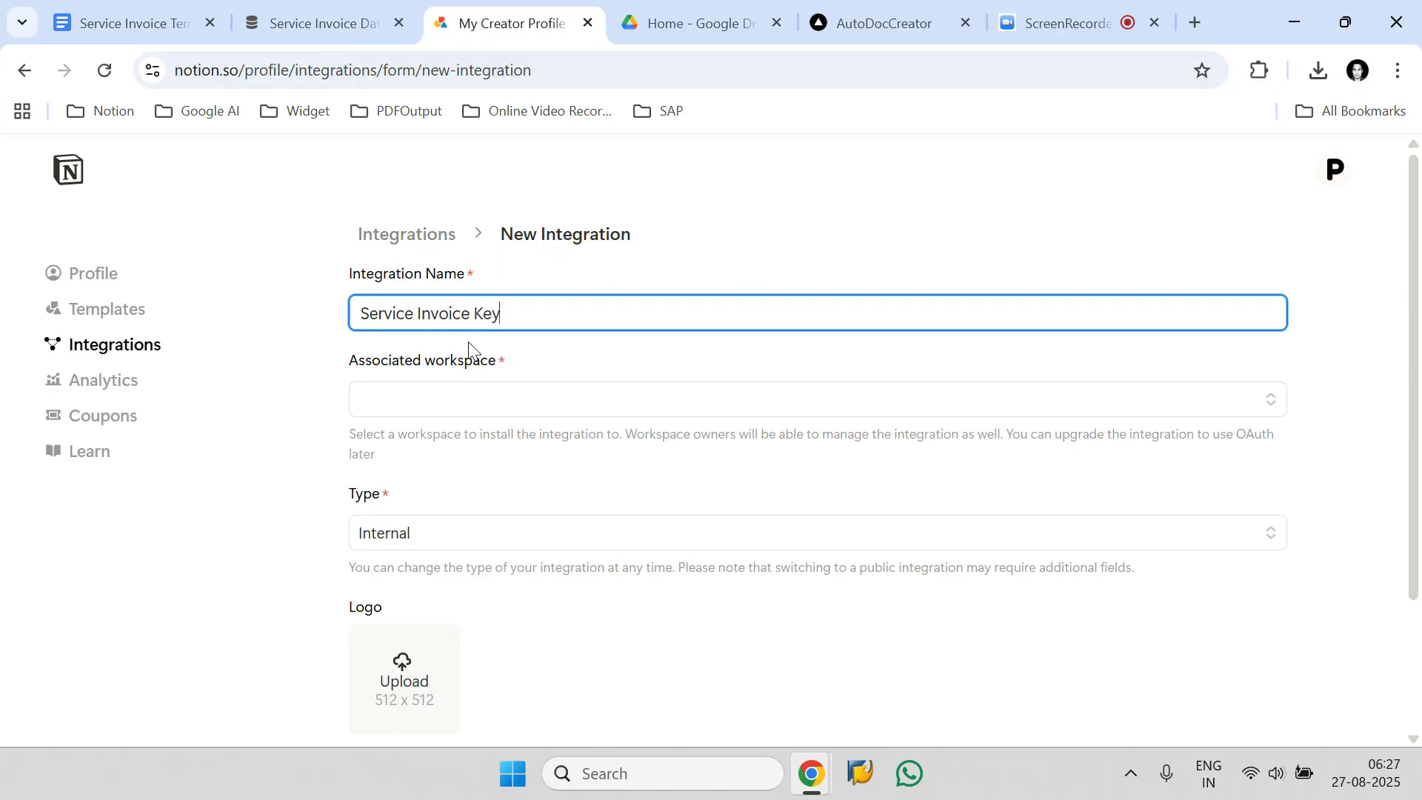
pyautogui.click(433, 420)
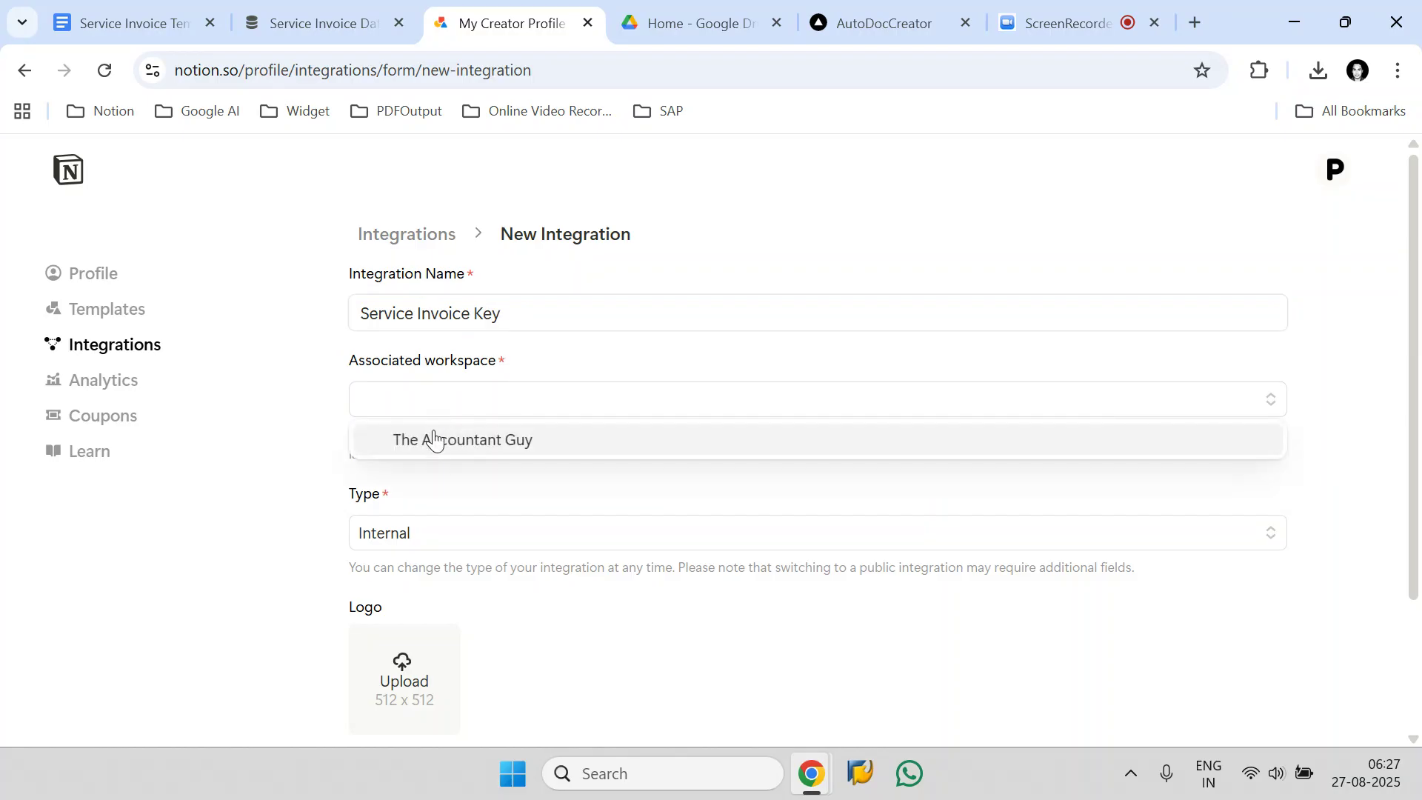
pyautogui.click(433, 444)
pyautogui.scroll(-3, 1418, 386)
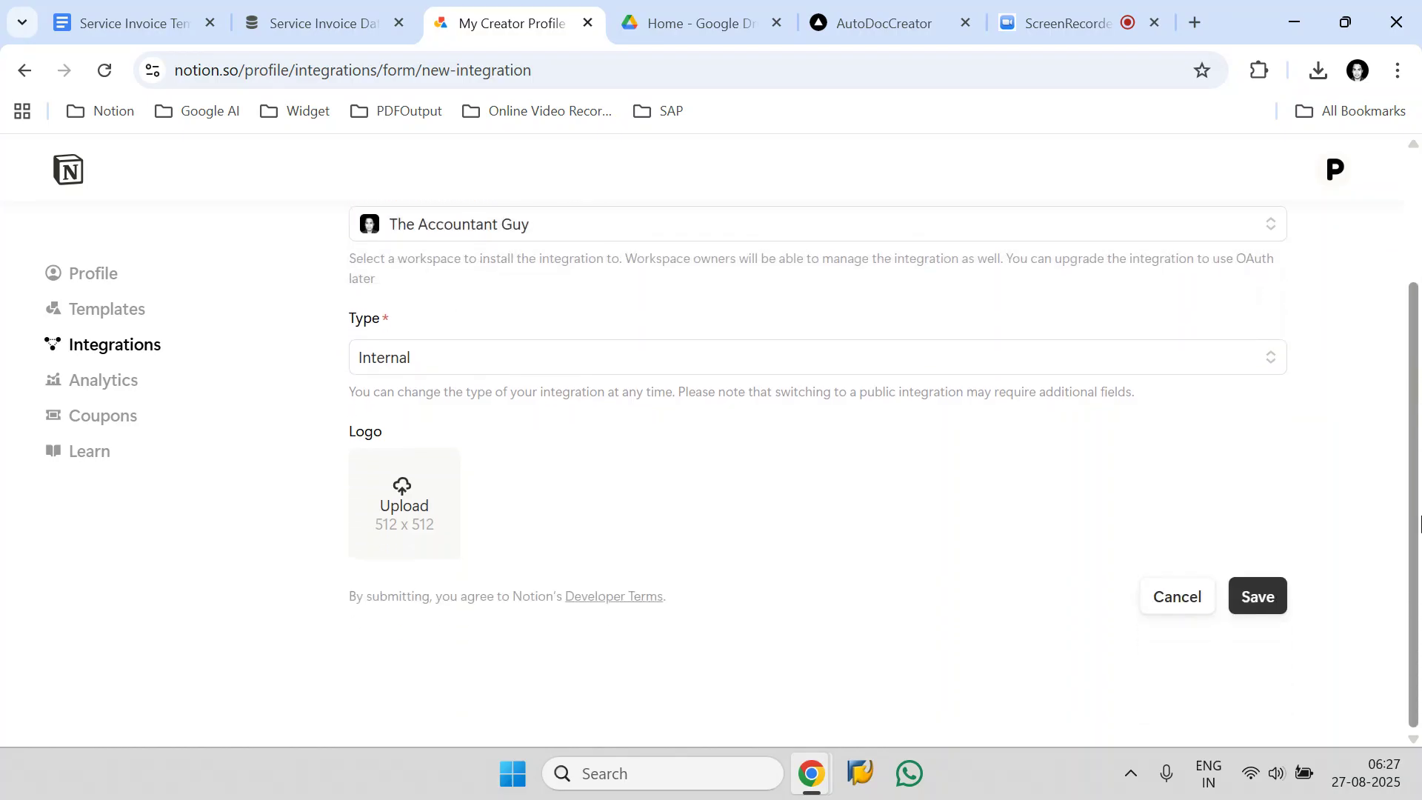
pyautogui.click(1264, 598)
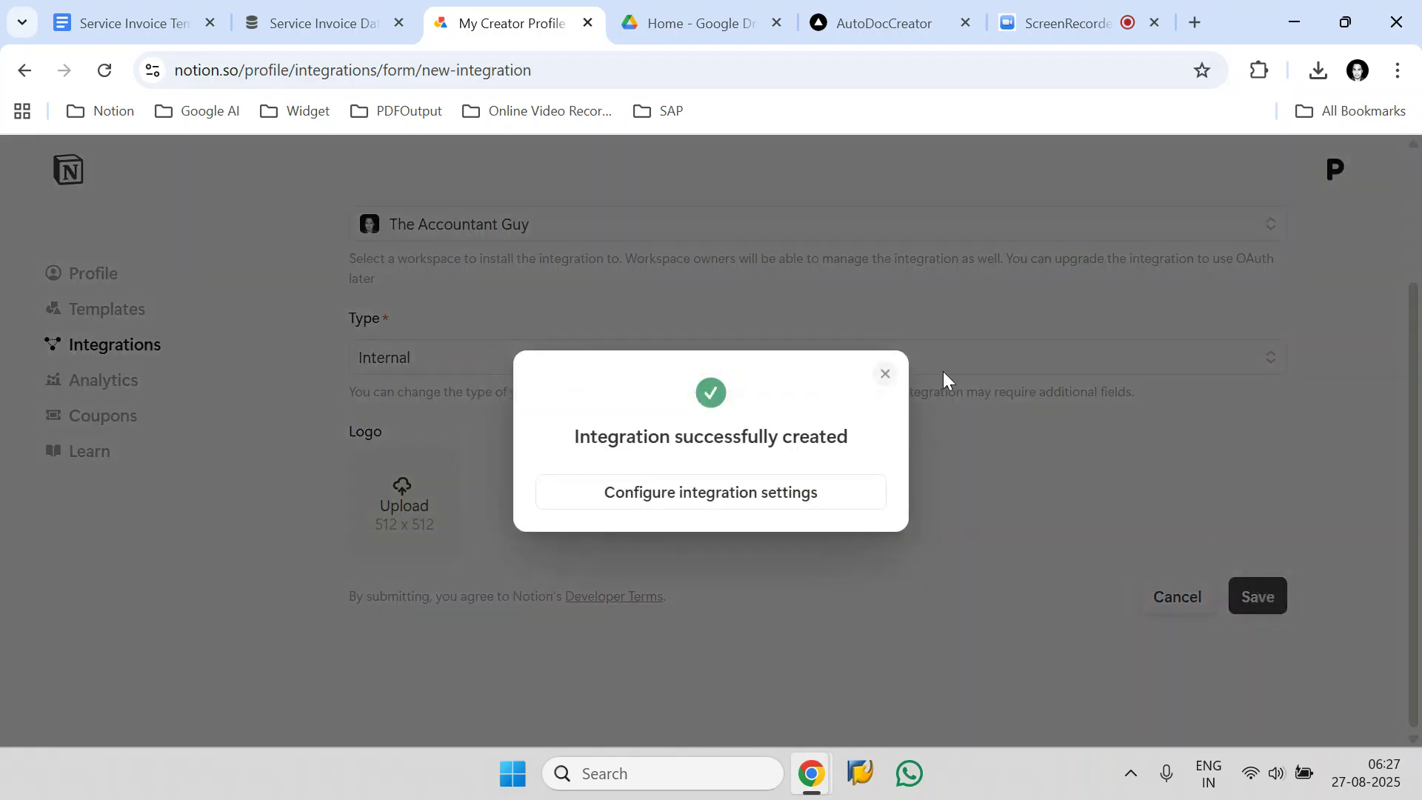
# - Open the new integration's settings, reveal its internal integration secret and copy it
pyautogui.click(606, 494)
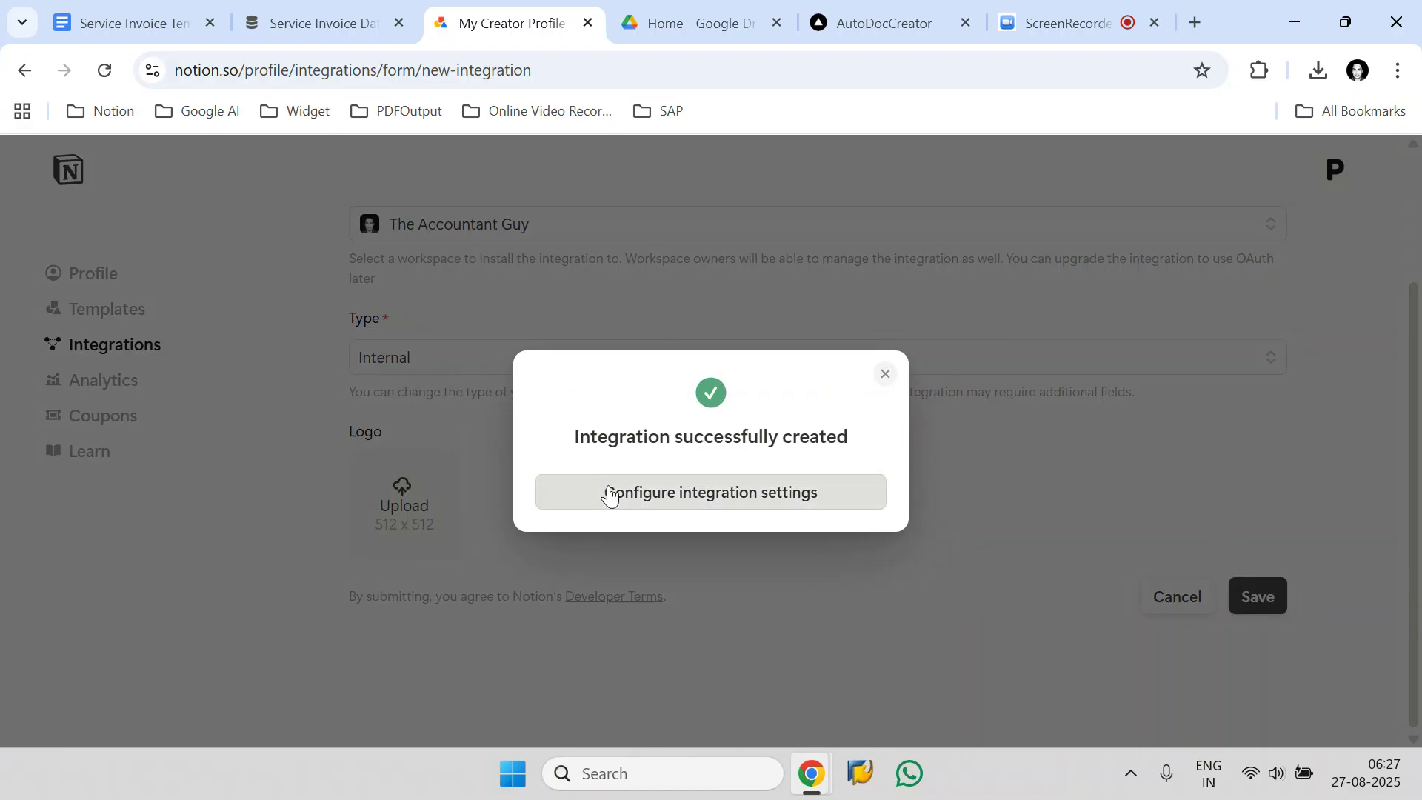
pyautogui.moveTo(354, 465); pyautogui.dragTo(632, 454)
pyautogui.scroll(-5, 633, 456)
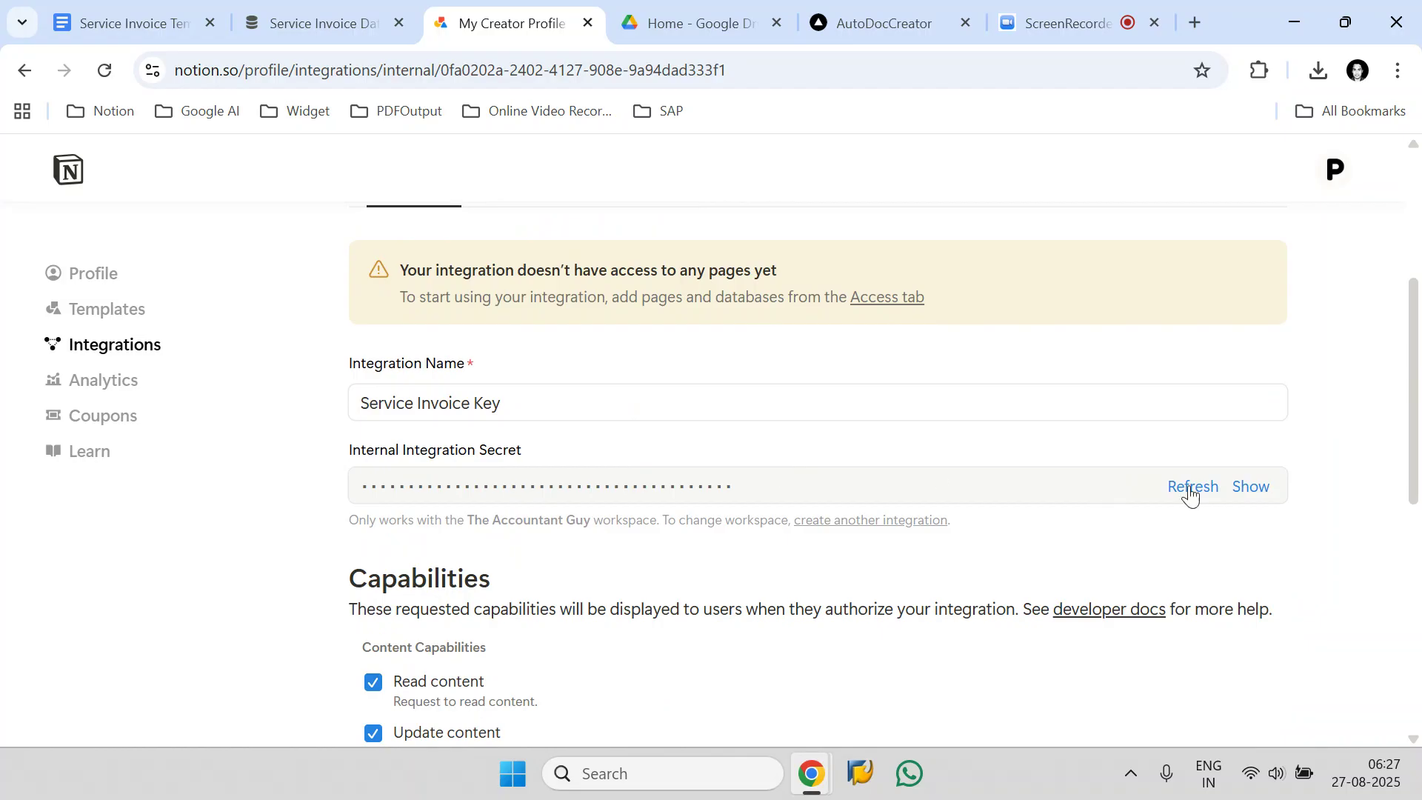
pyautogui.click(1252, 488)
pyautogui.moveTo(345, 451); pyautogui.dragTo(537, 463)
pyautogui.moveTo(831, 496); pyautogui.dragTo(342, 495)
pyautogui.click(1243, 491)
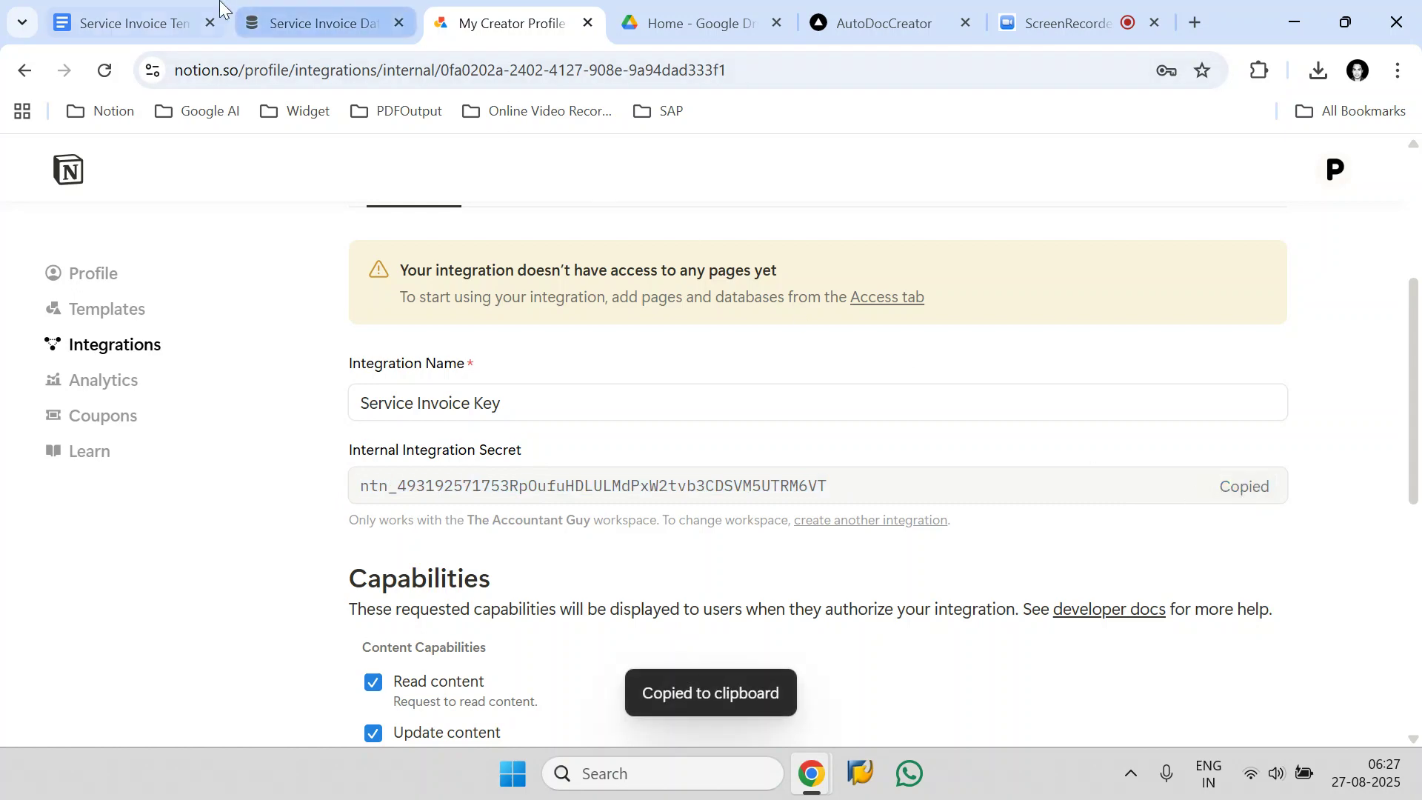
# - Return to the invoice template and paste the copied integration secret as the Notion API Key in the automation setup
pyautogui.click(134, 23)
pyautogui.click(582, 451)
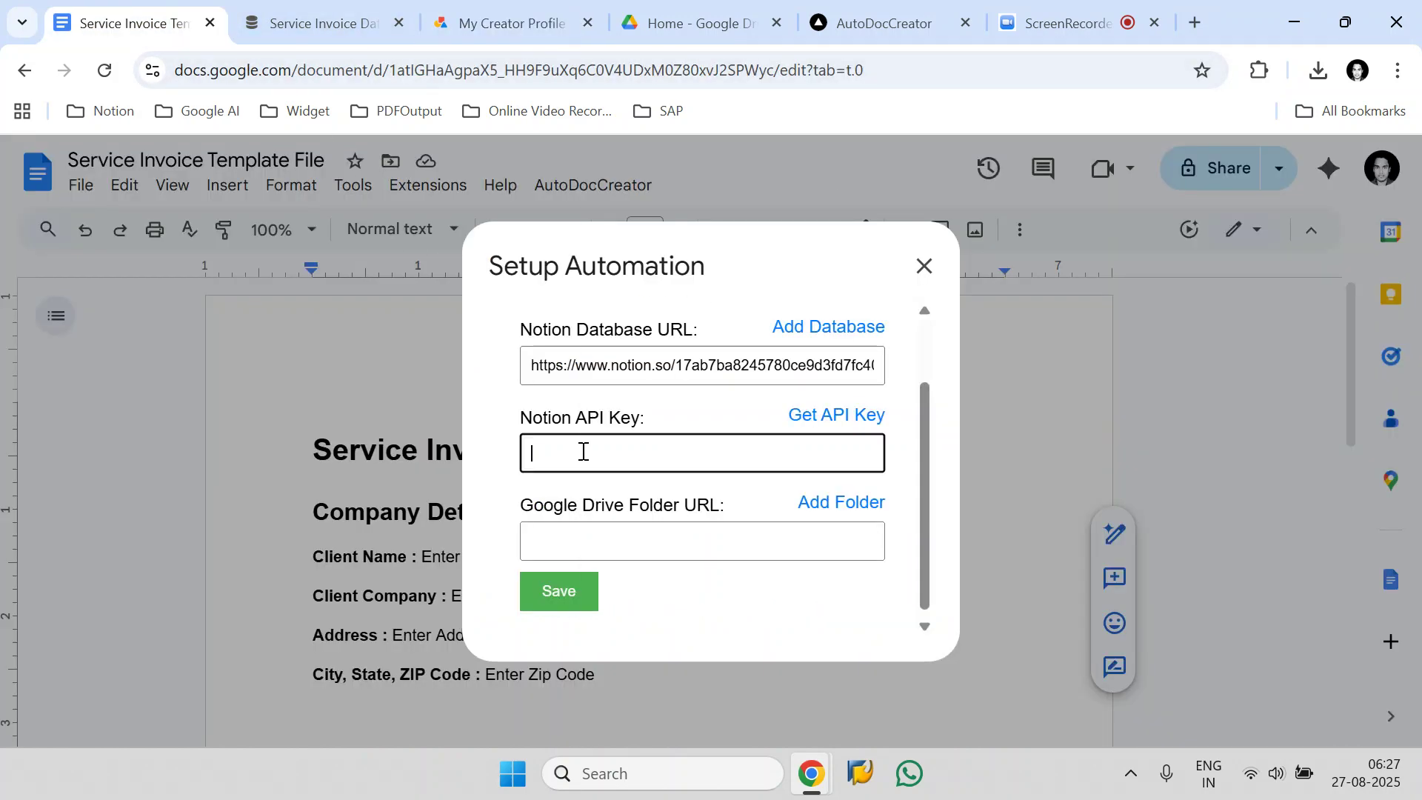
pyautogui.rightClick(583, 451)
pyautogui.click(617, 492)
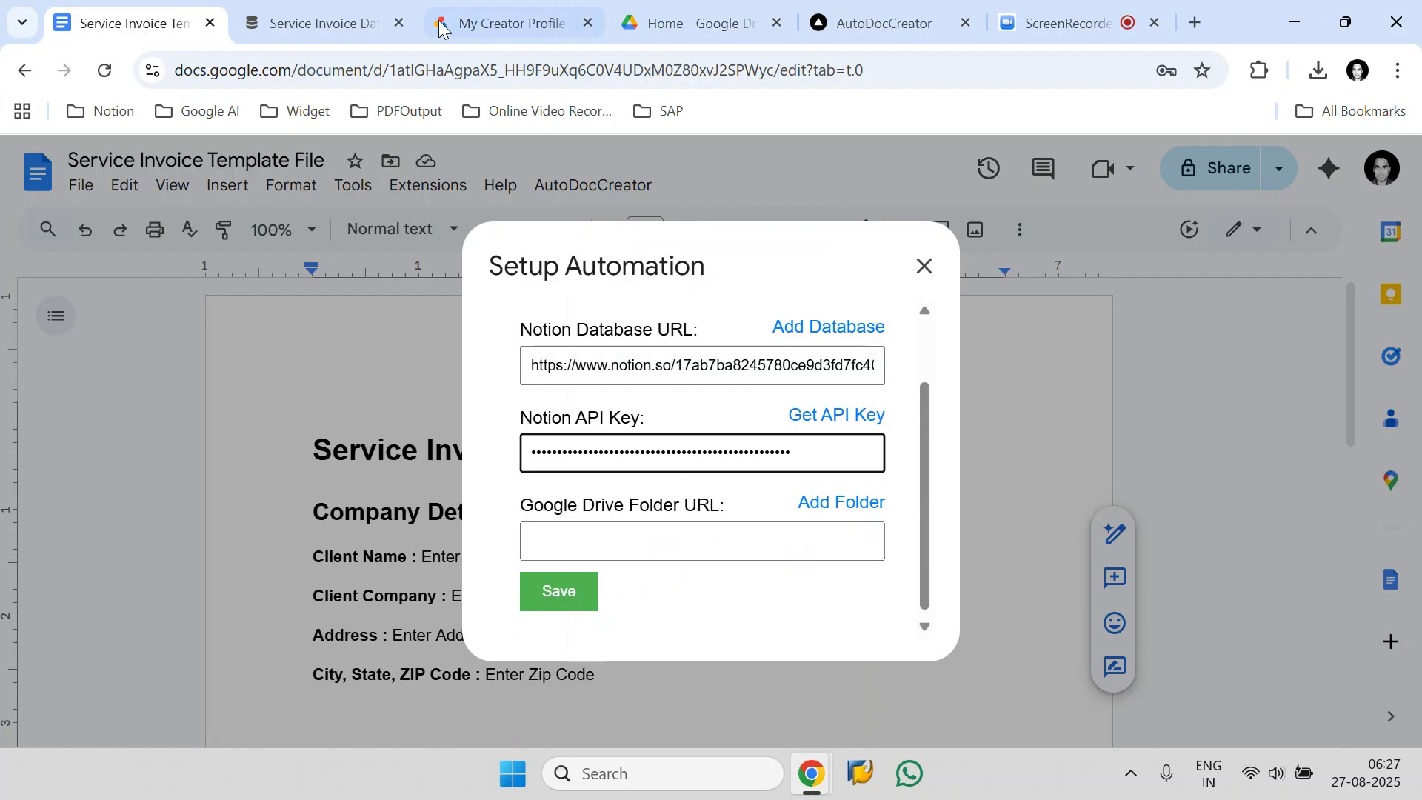
# - Connect the Service Invoice Key integration to the Service Invoice Database in Notion and check it among the active connections
pyautogui.click(315, 23)
pyautogui.click(668, 263)
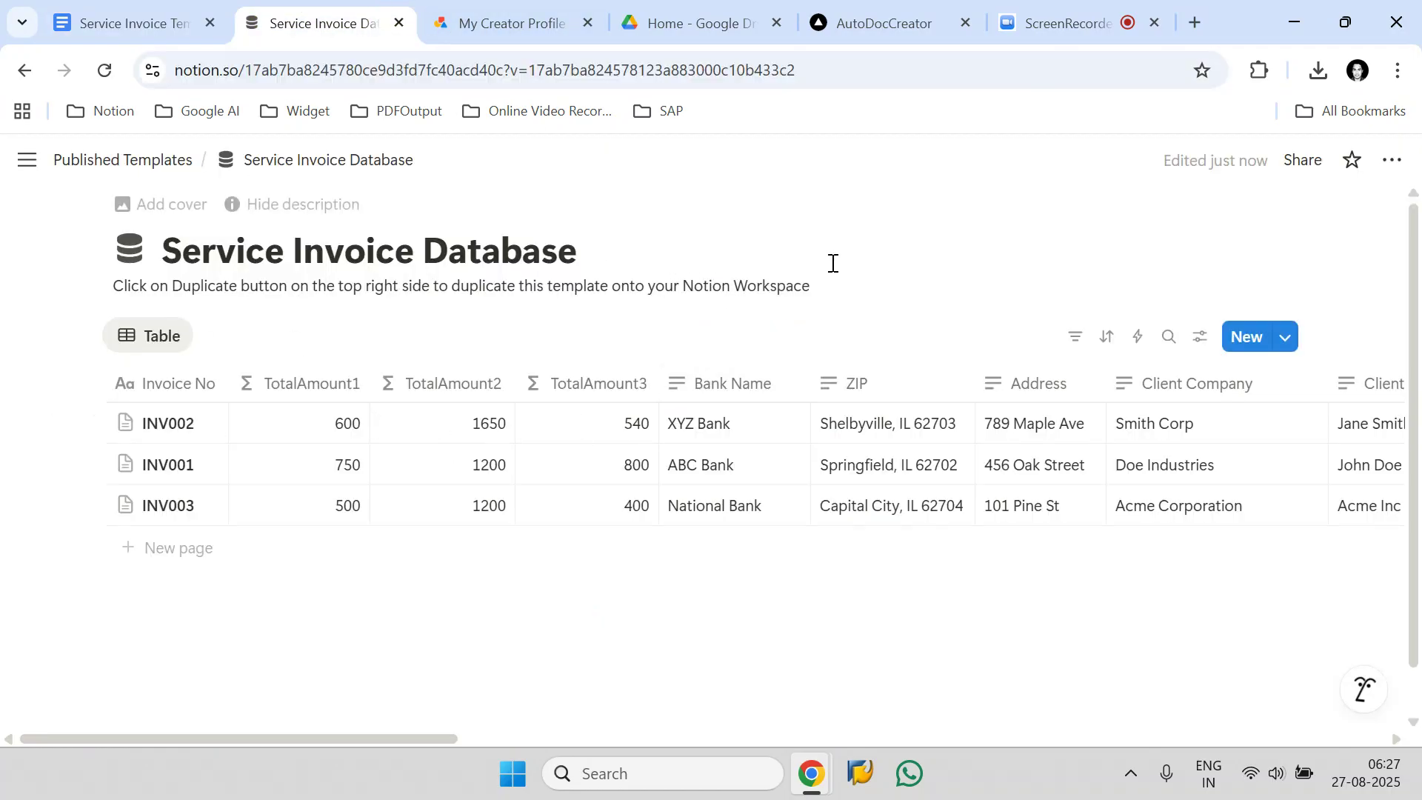
pyautogui.click(1391, 161)
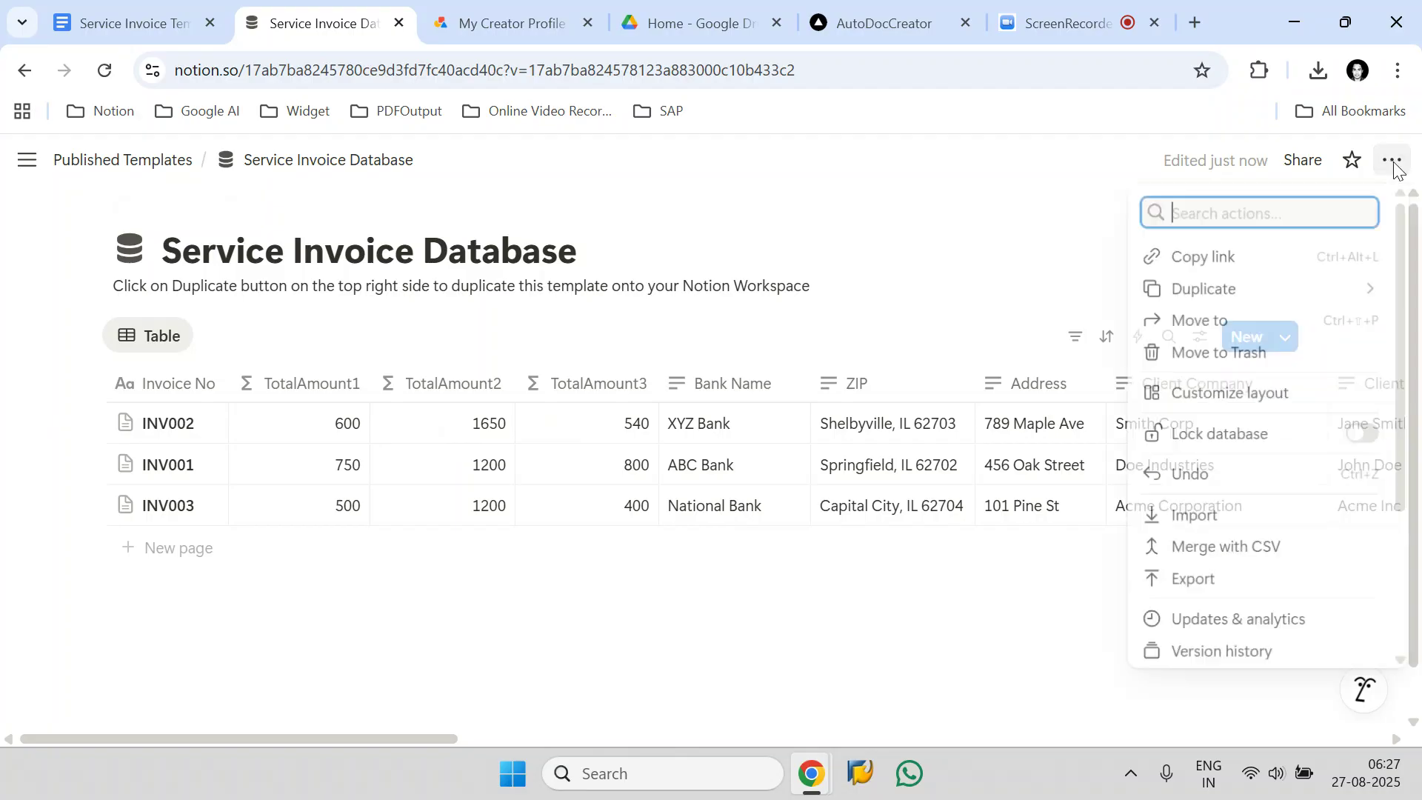
pyautogui.scroll(-3, 1318, 474)
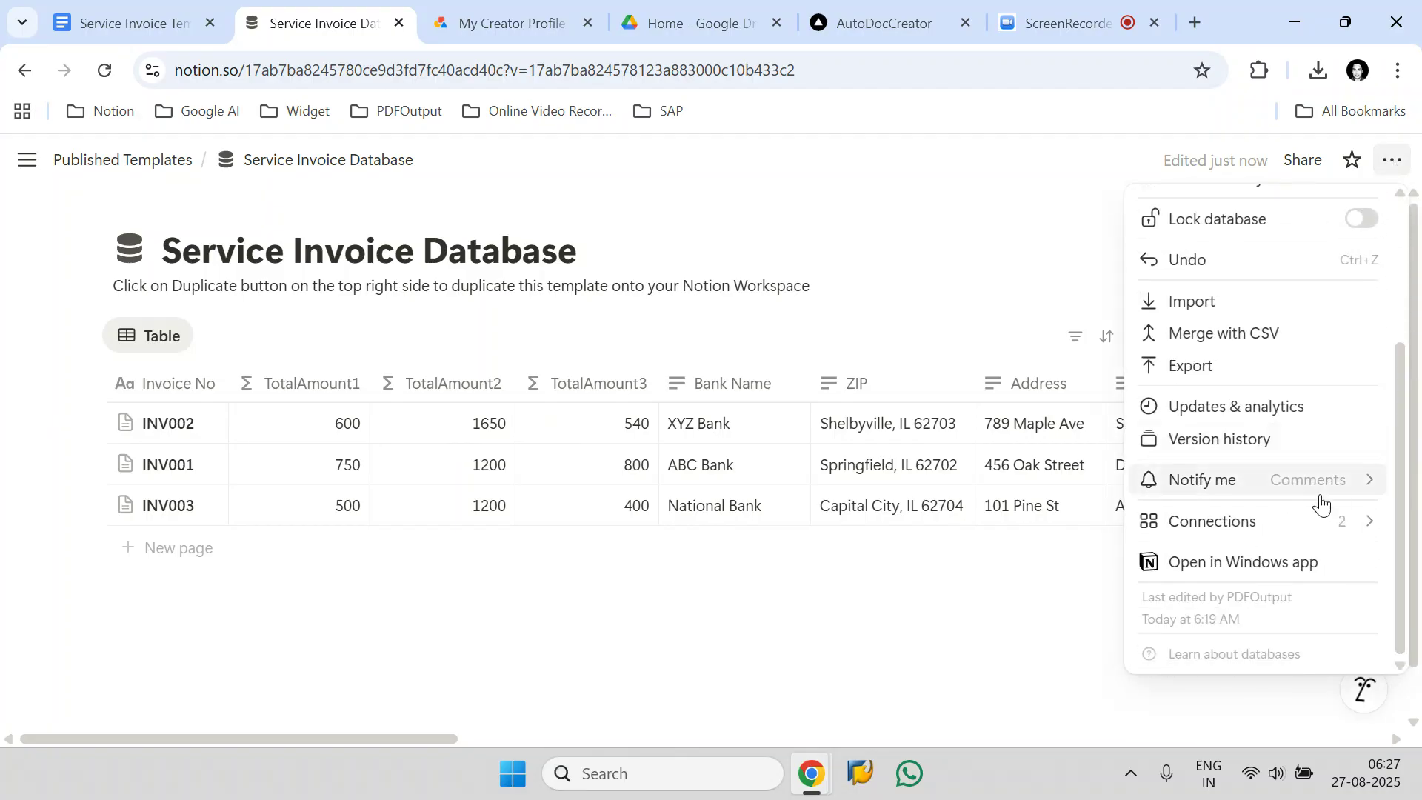
pyautogui.moveTo(1269, 528)
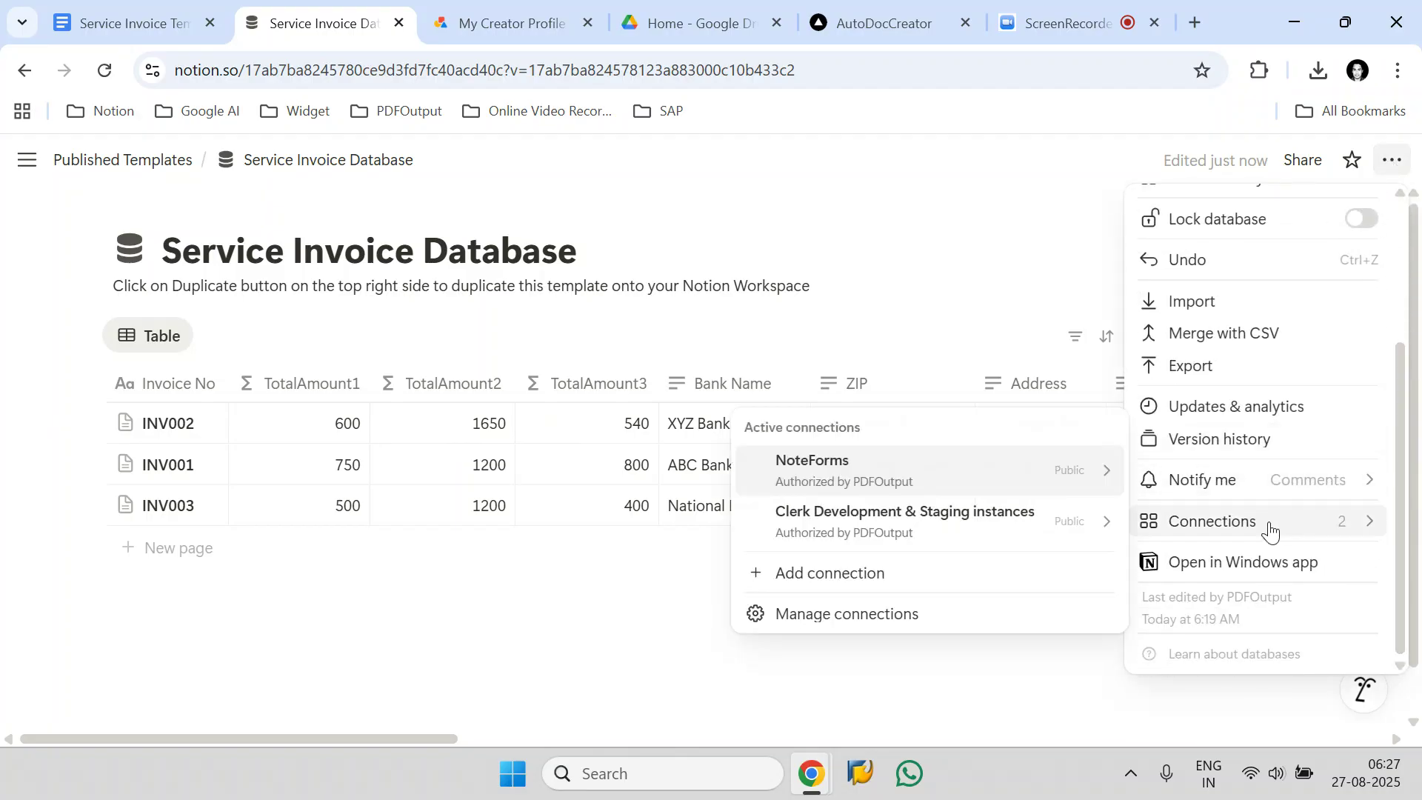
pyautogui.click(850, 574)
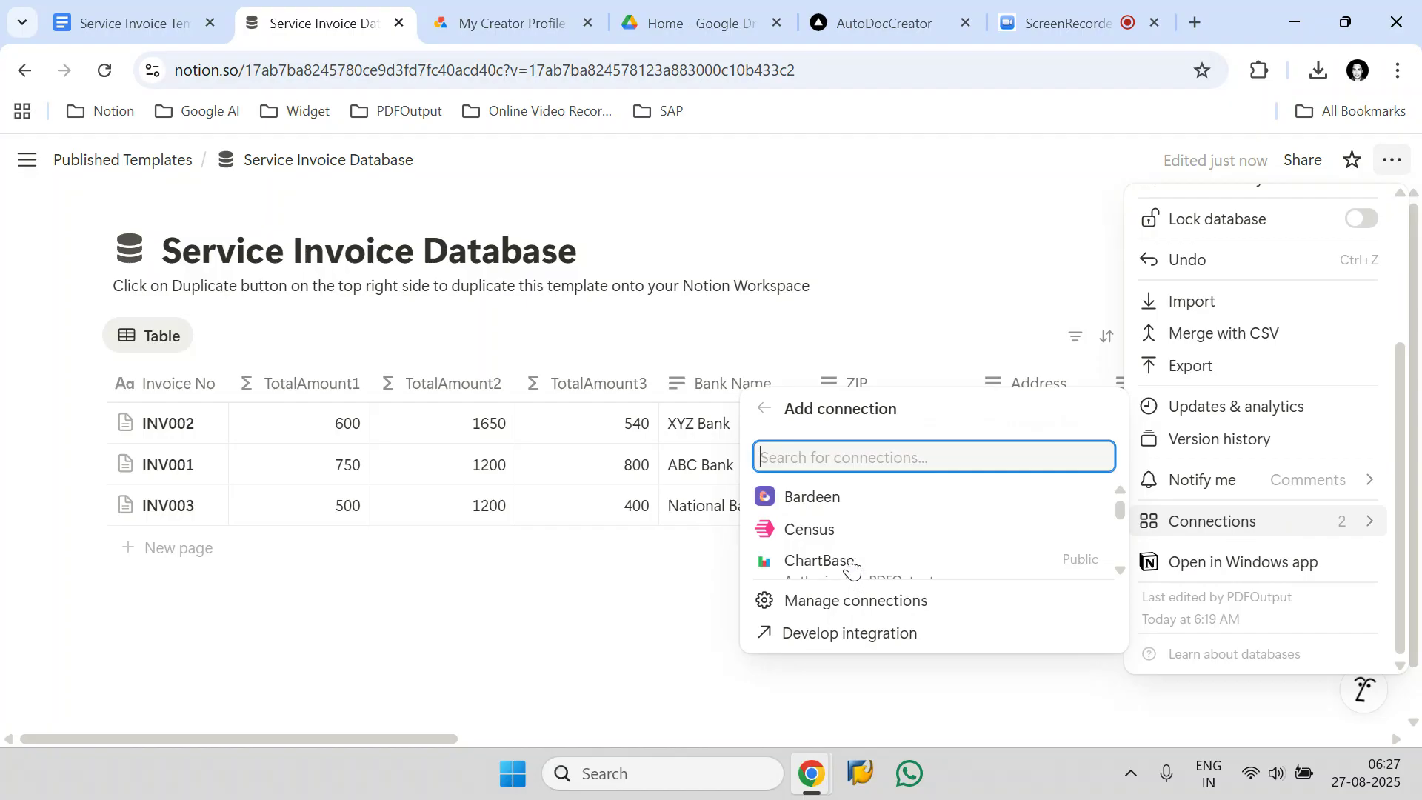
pyautogui.write('SE')
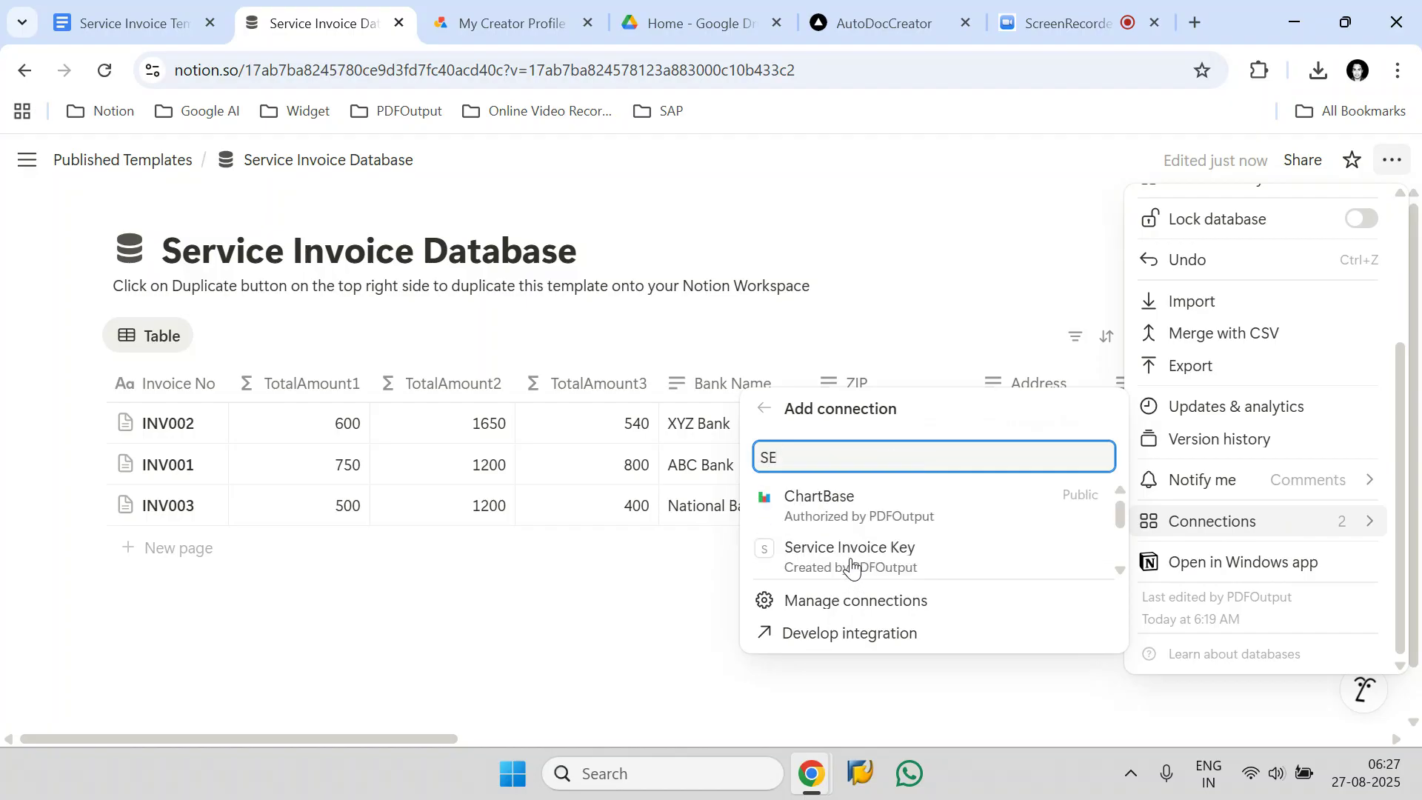
pyautogui.write('ce')
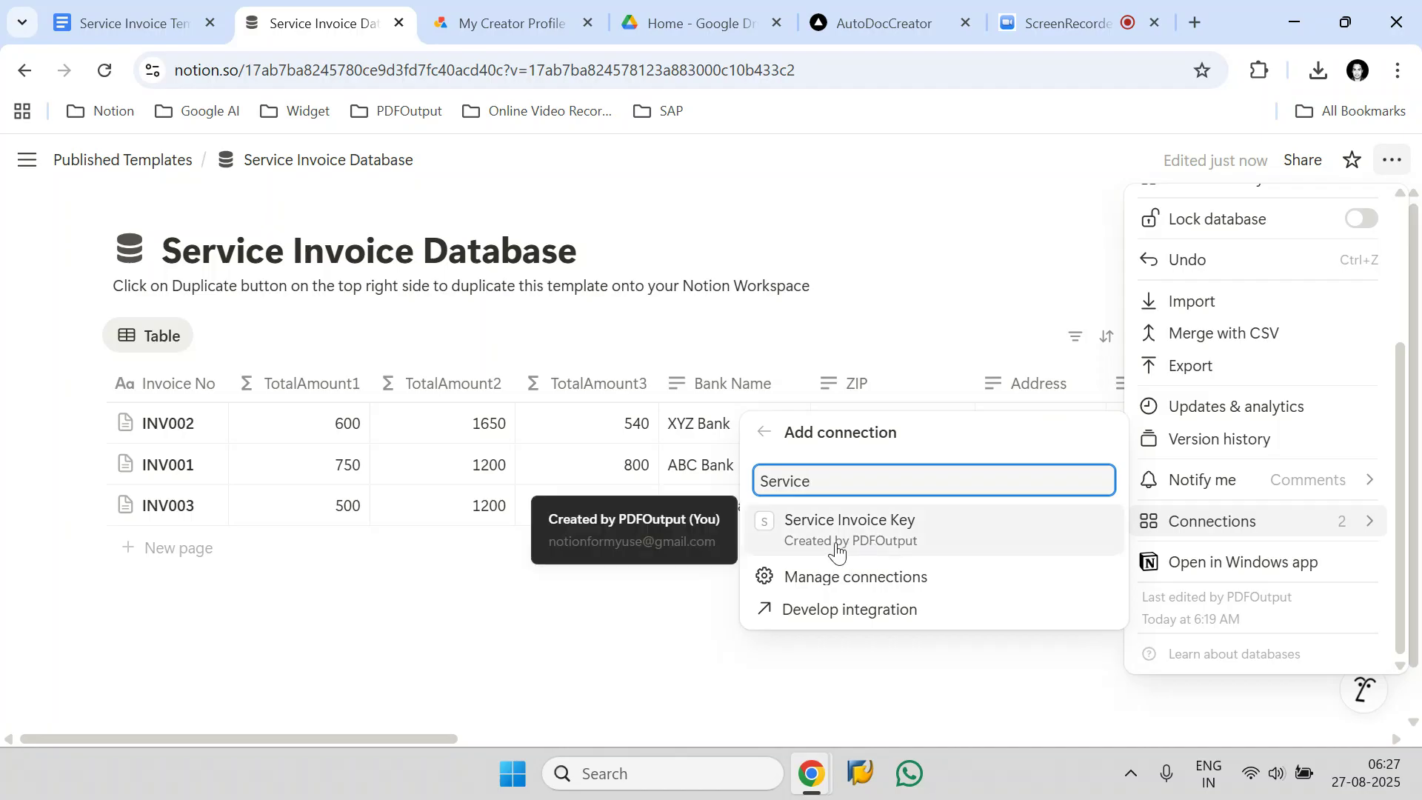
pyautogui.click(1041, 541)
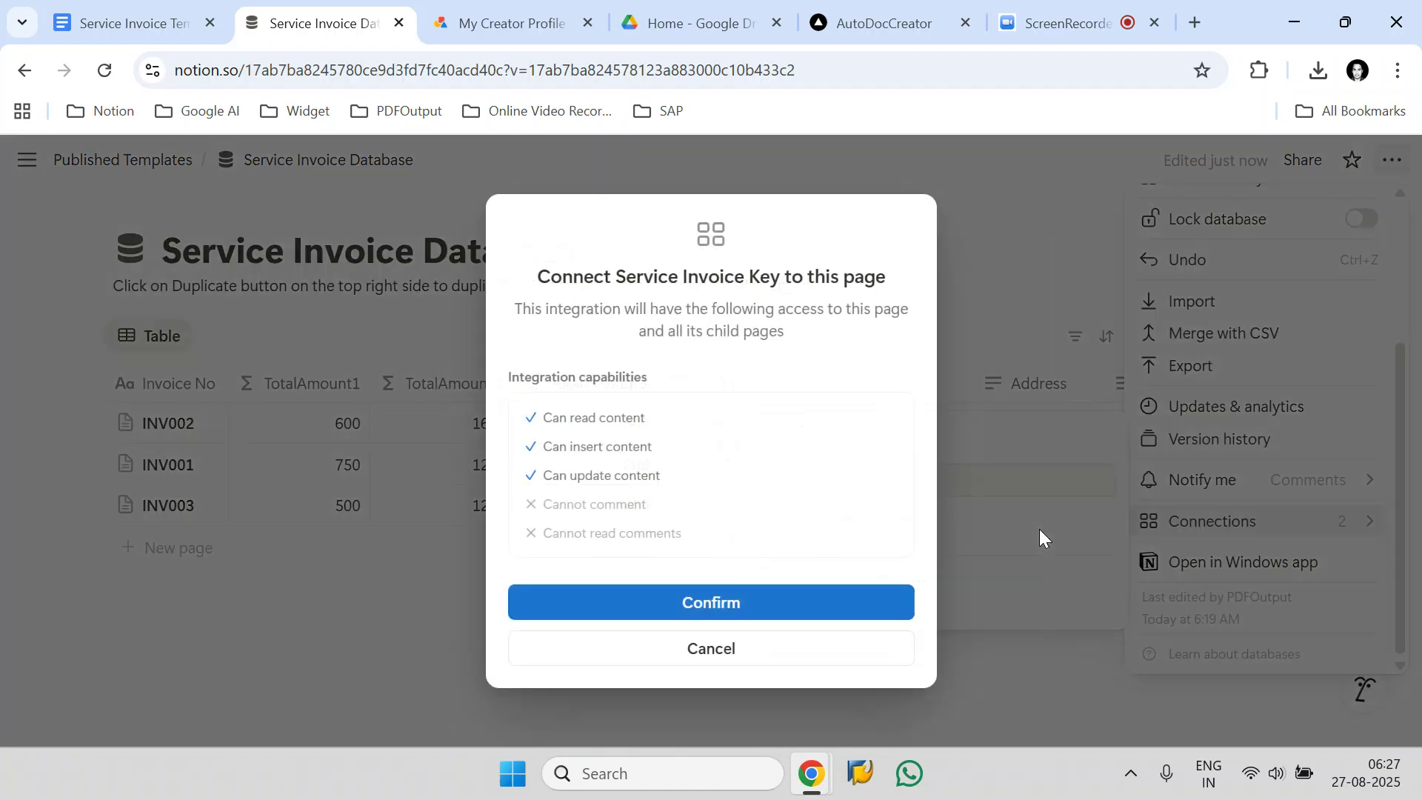
pyautogui.click(784, 603)
pyautogui.moveTo(1193, 527)
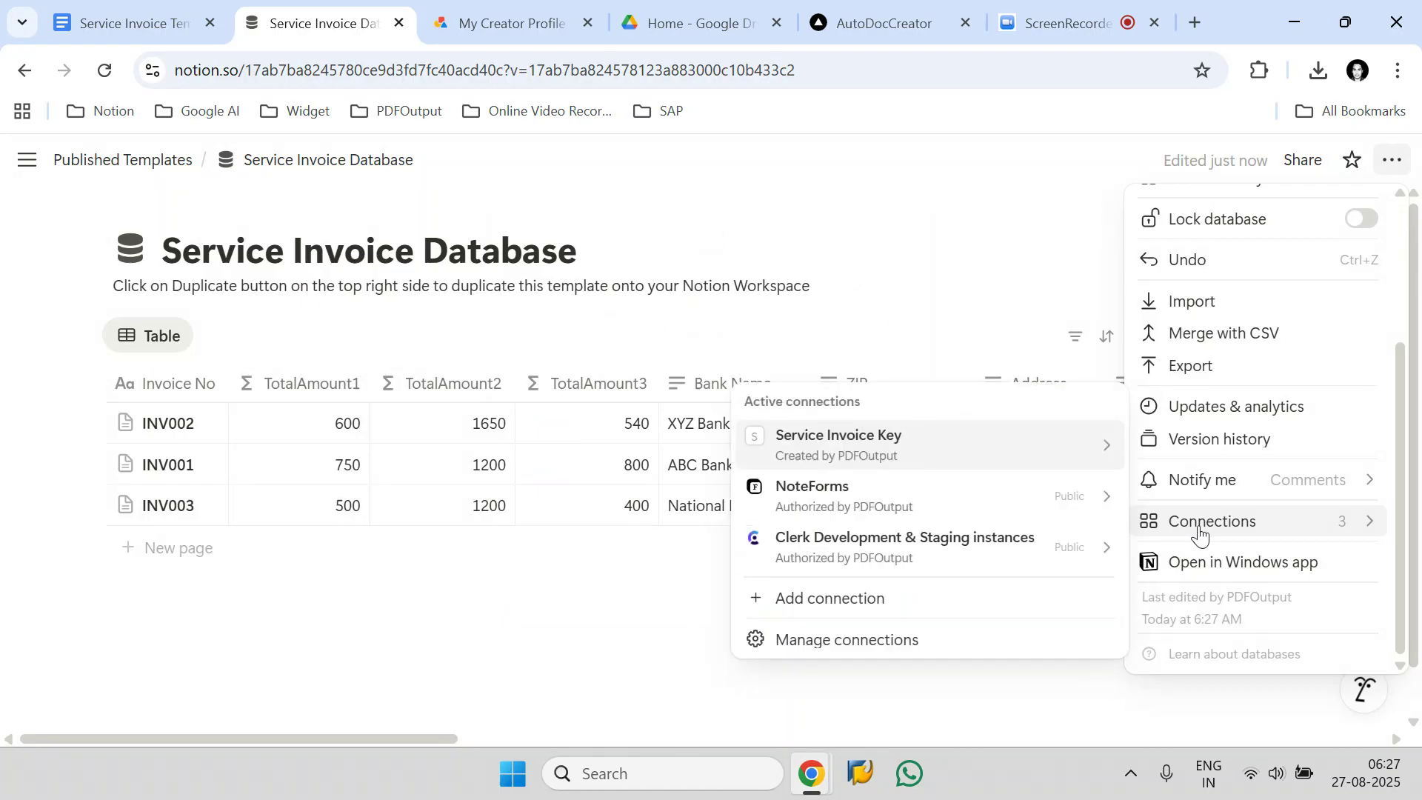
pyautogui.moveTo(826, 463)
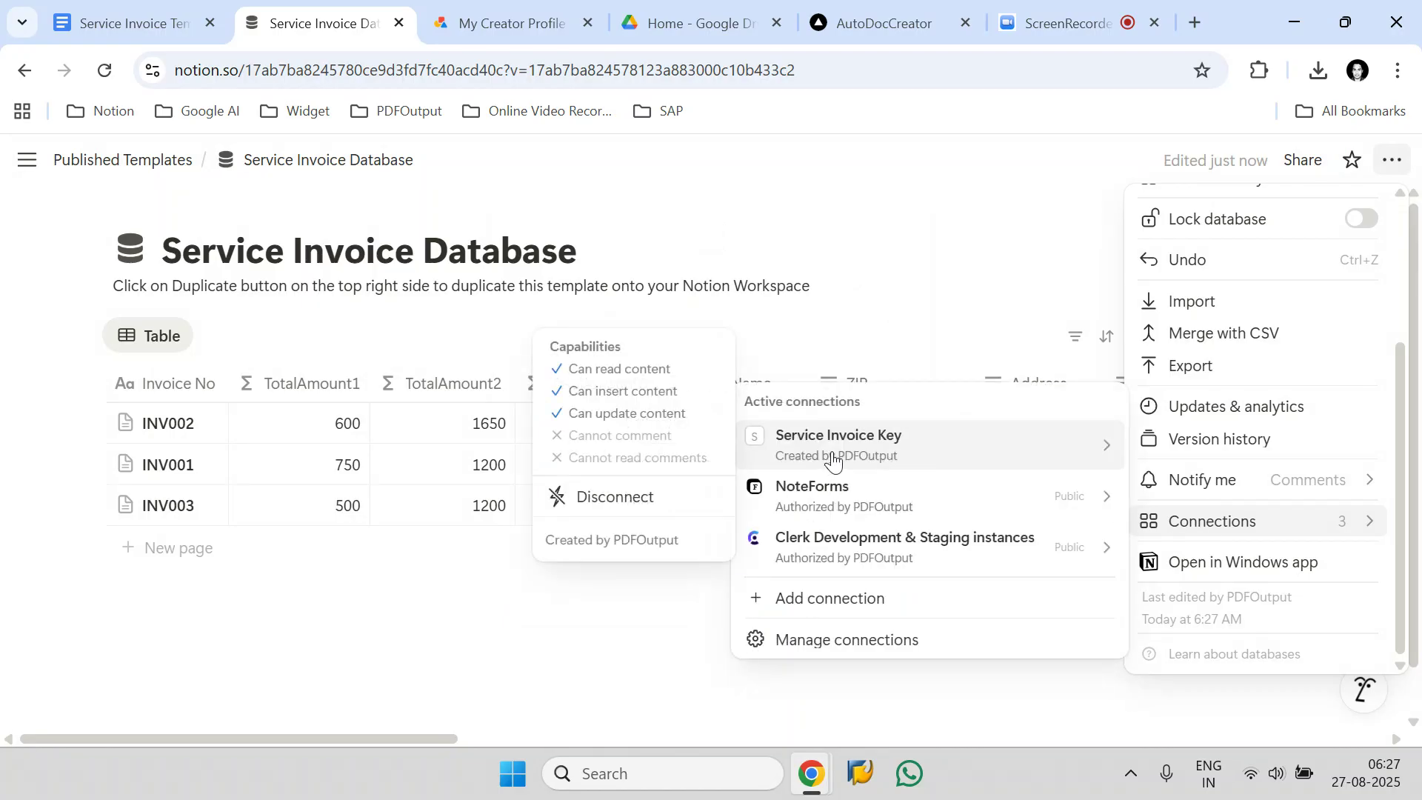
# - Open the Service Invoice PDFs folder in Google Drive and copy its URL
pyautogui.click(150, 10)
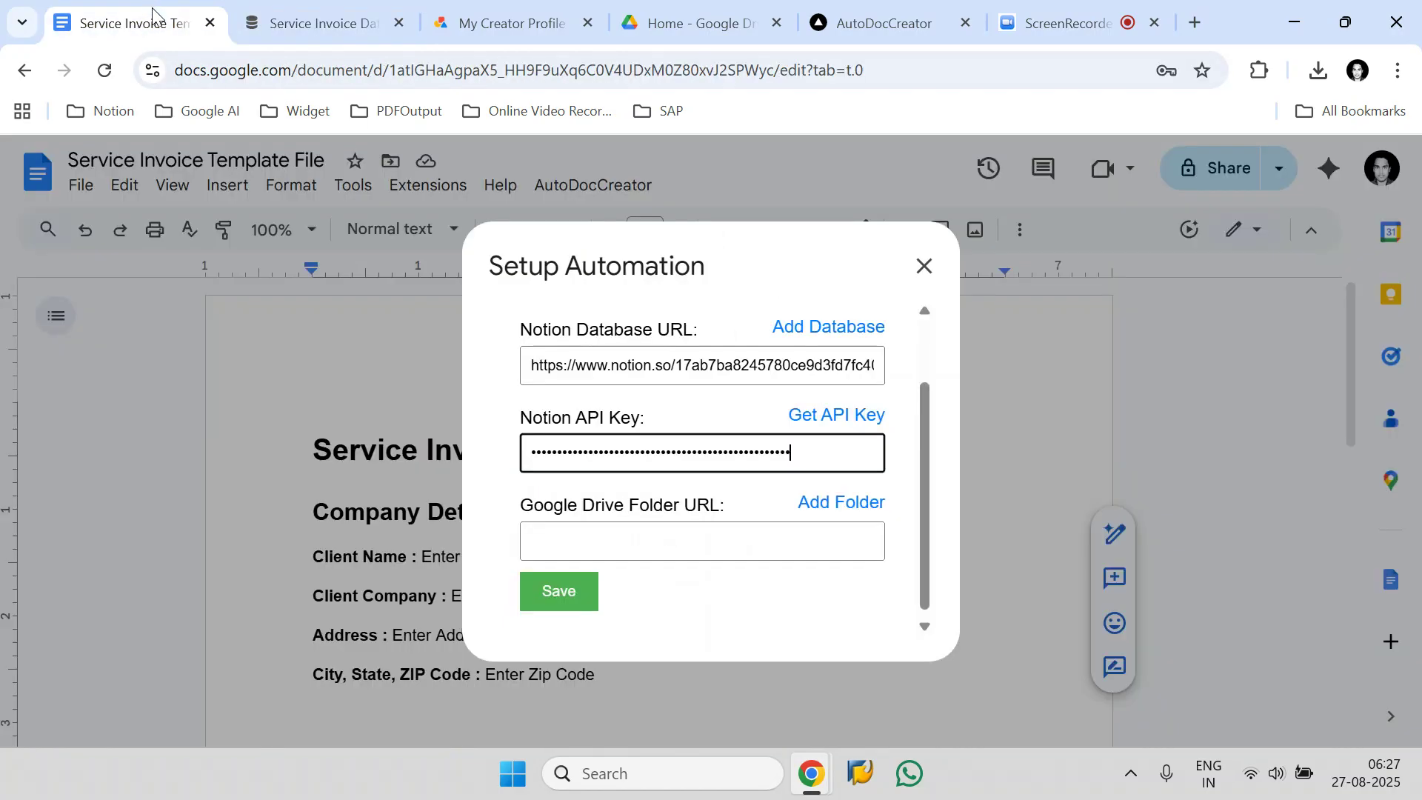
pyautogui.moveTo(508, 523); pyautogui.dragTo(745, 504)
pyautogui.click(516, 506)
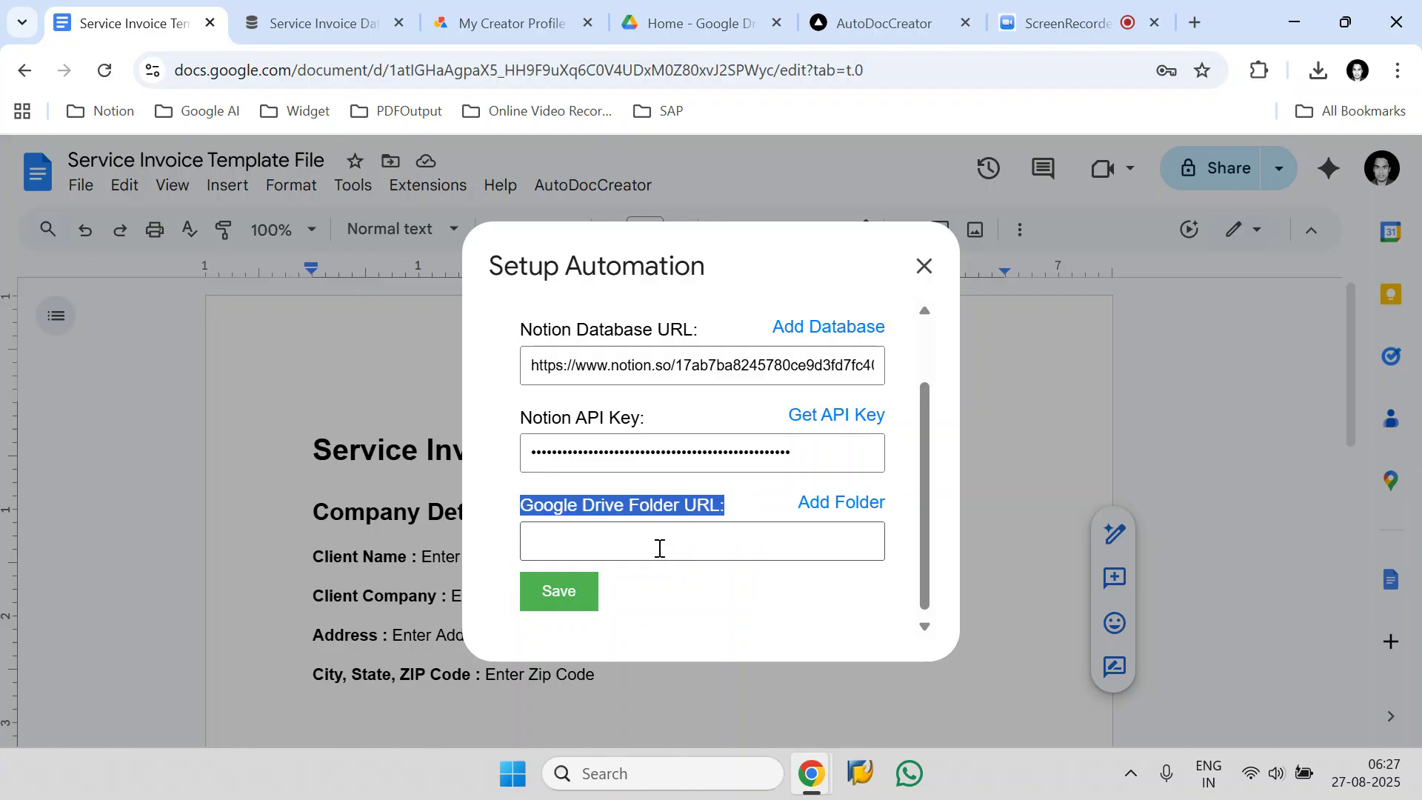
pyautogui.click(700, 20)
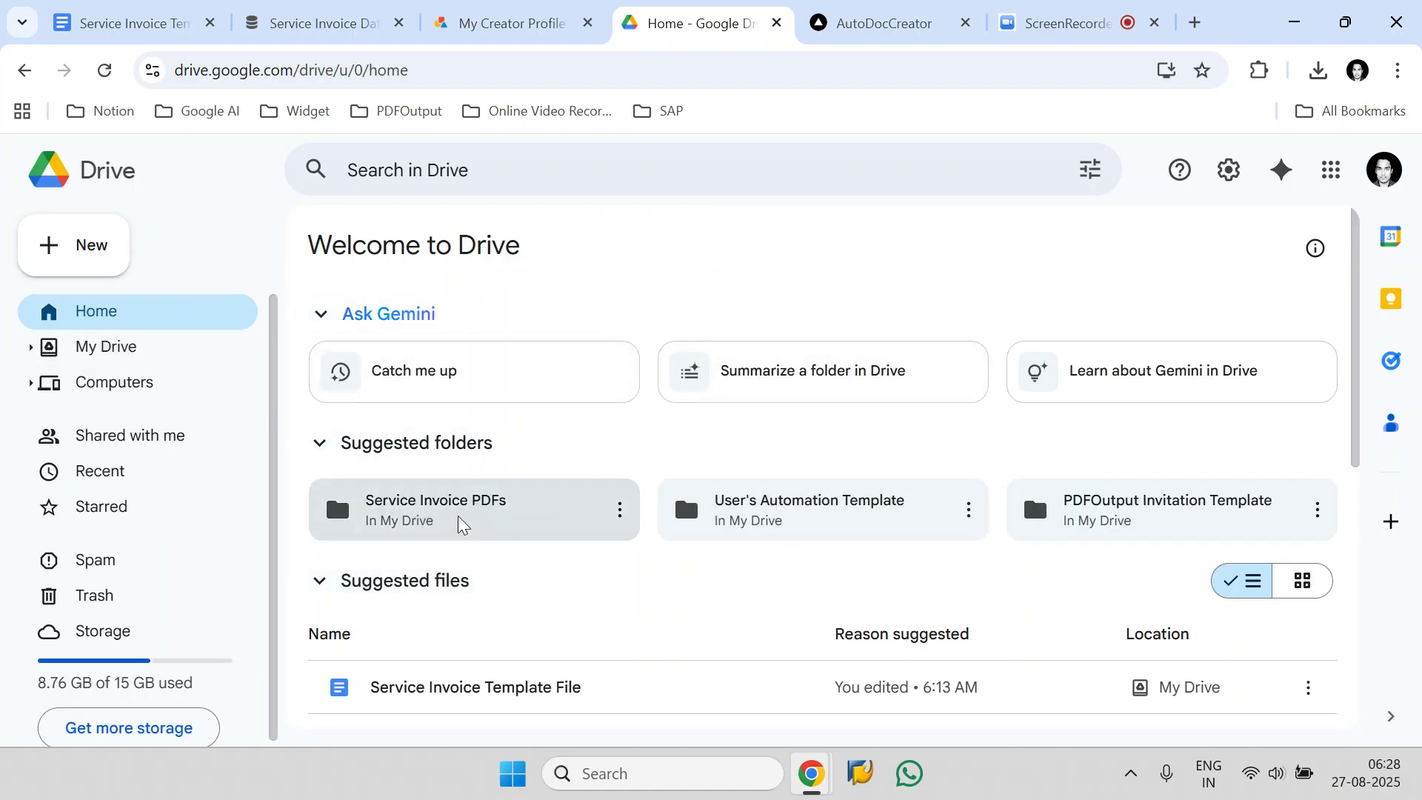
pyautogui.doubleClick(476, 518)
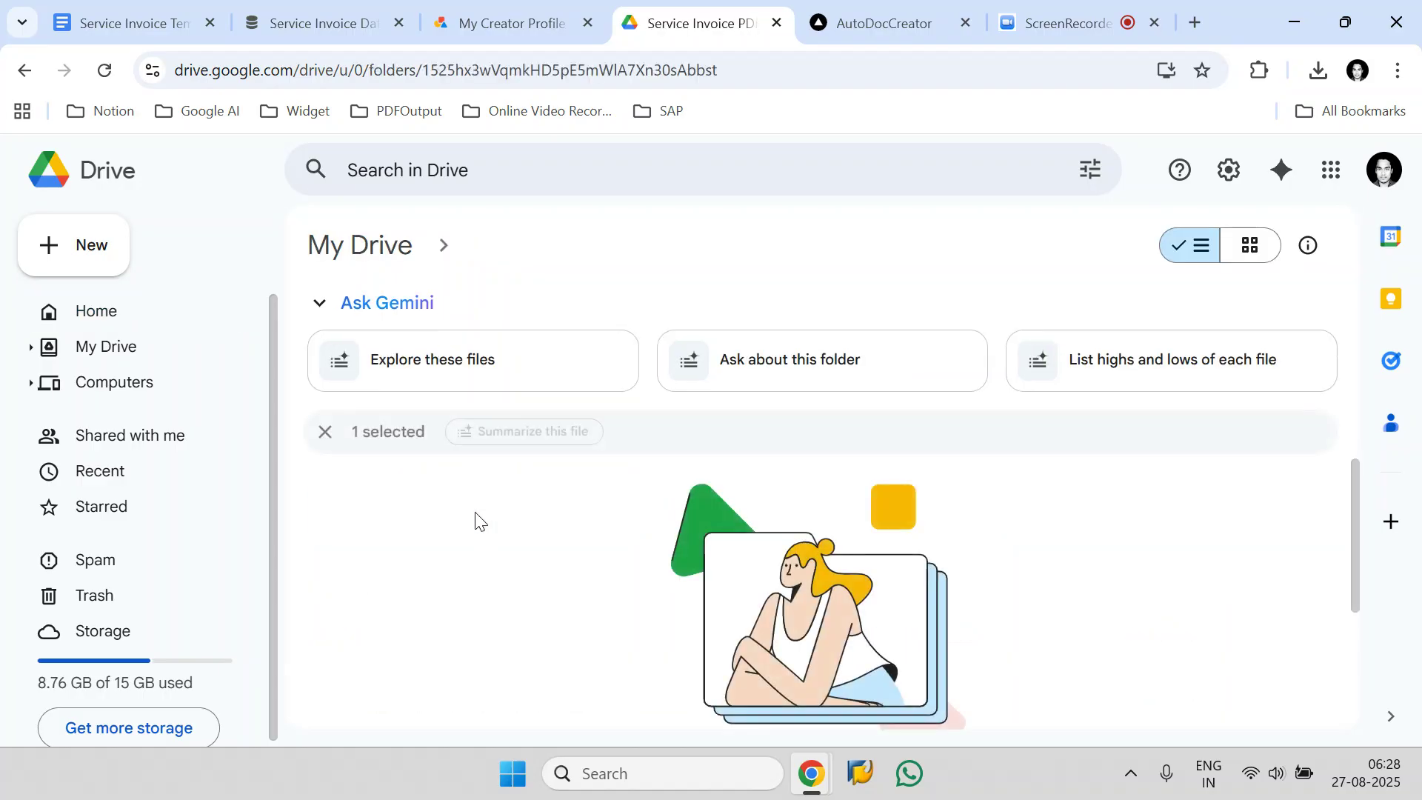
pyautogui.click(807, 74)
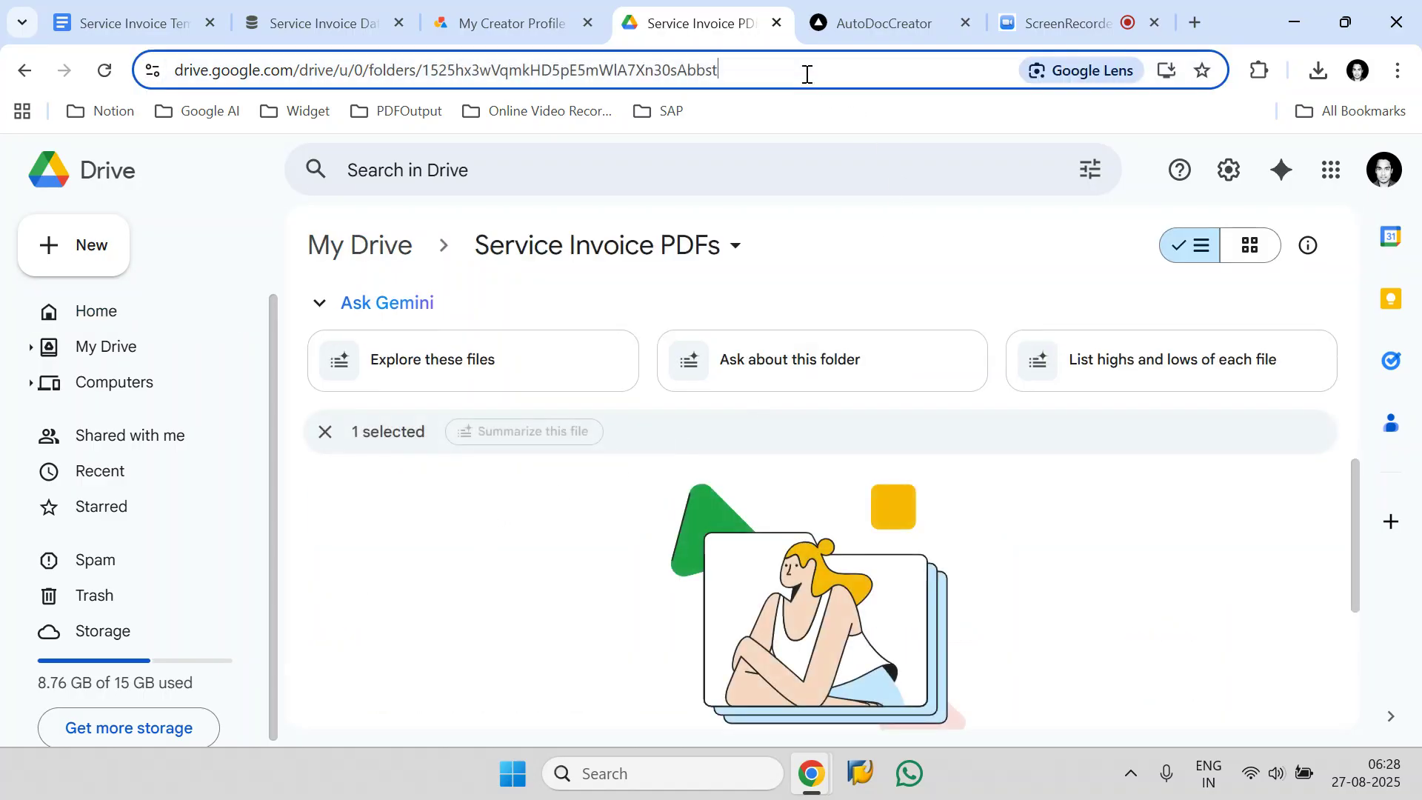
pyautogui.rightClick(648, 82)
pyautogui.click(727, 286)
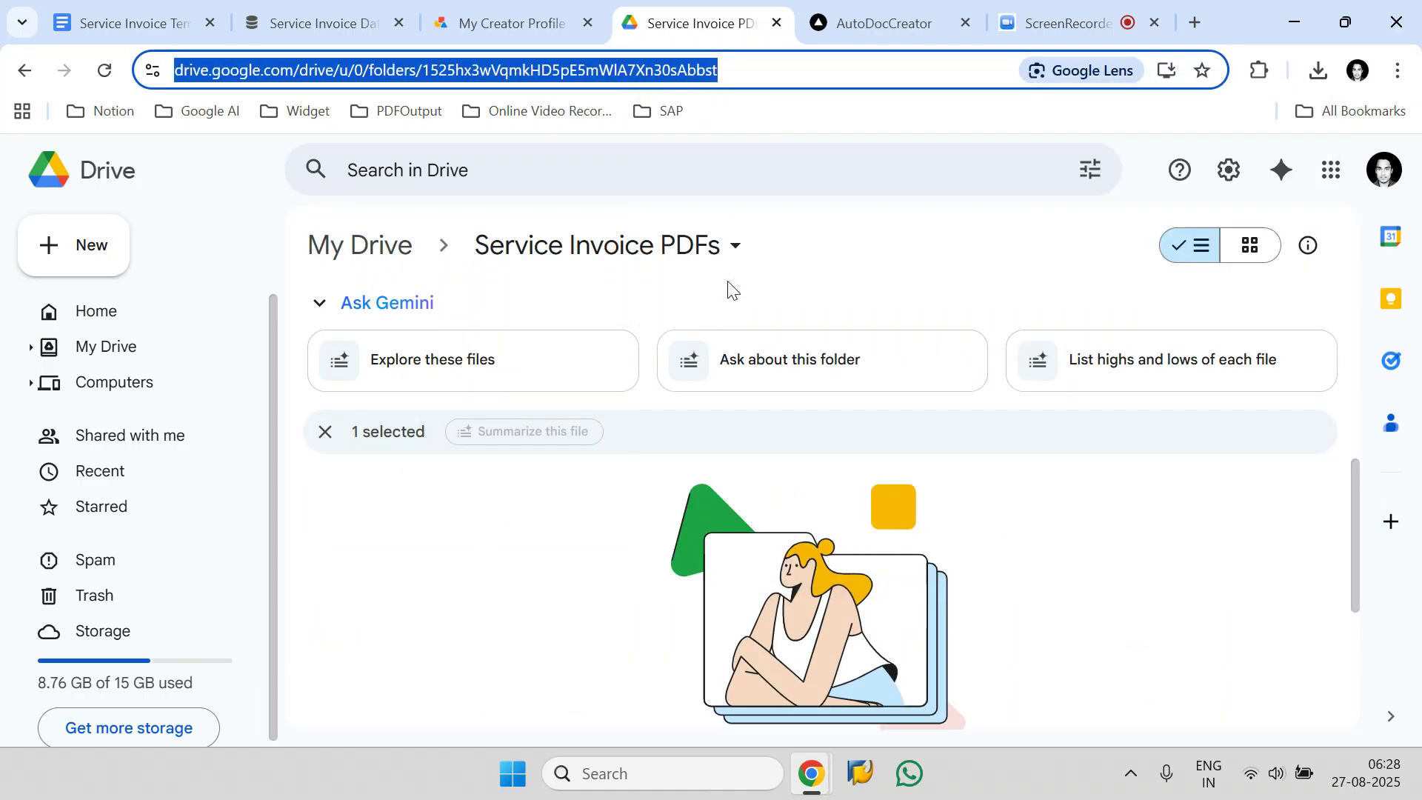
# - Paste the copied folder URL as the Google Drive Folder URL in the automation setup and save the configuration
pyautogui.click(104, 6)
pyautogui.rightClick(565, 538)
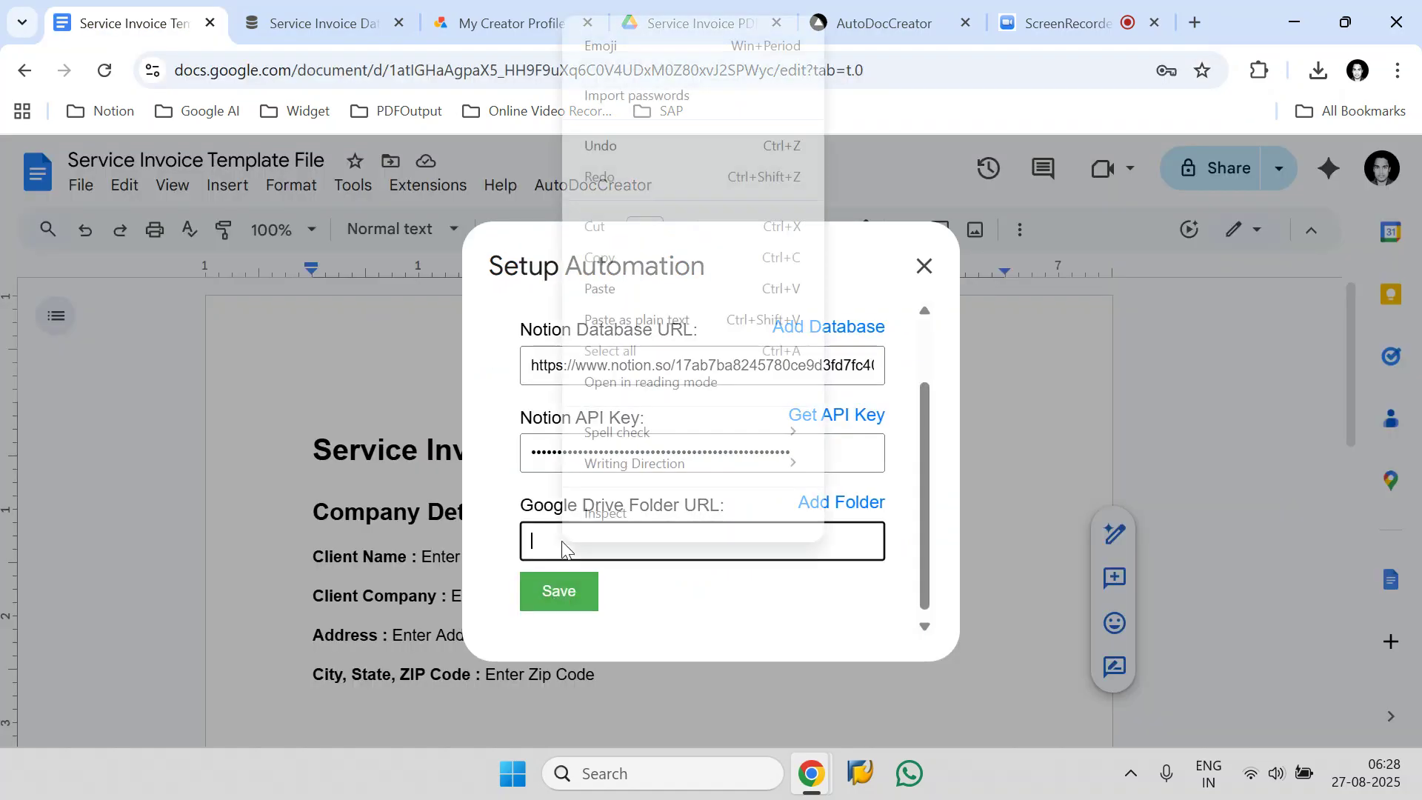
pyautogui.click(635, 293)
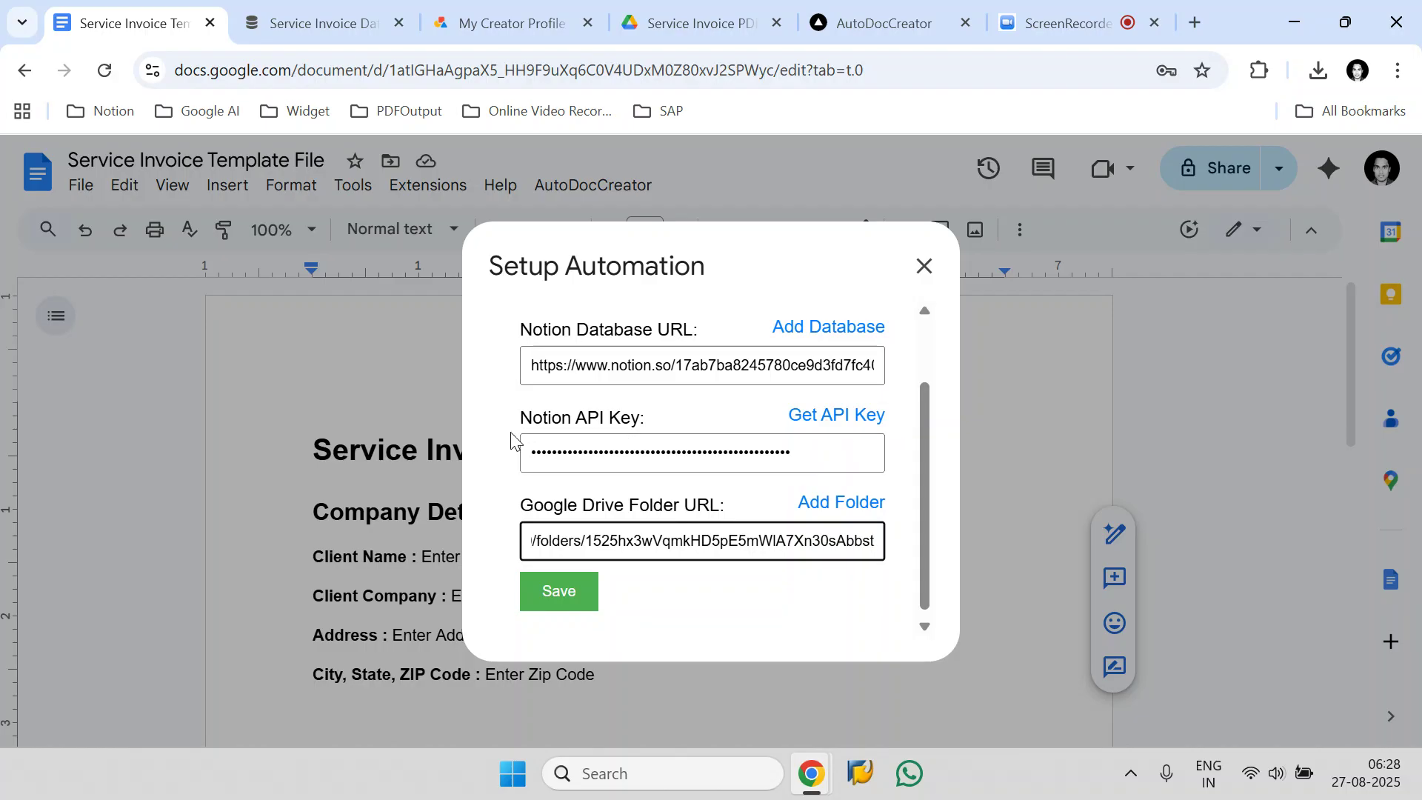
pyautogui.moveTo(524, 508); pyautogui.dragTo(725, 511)
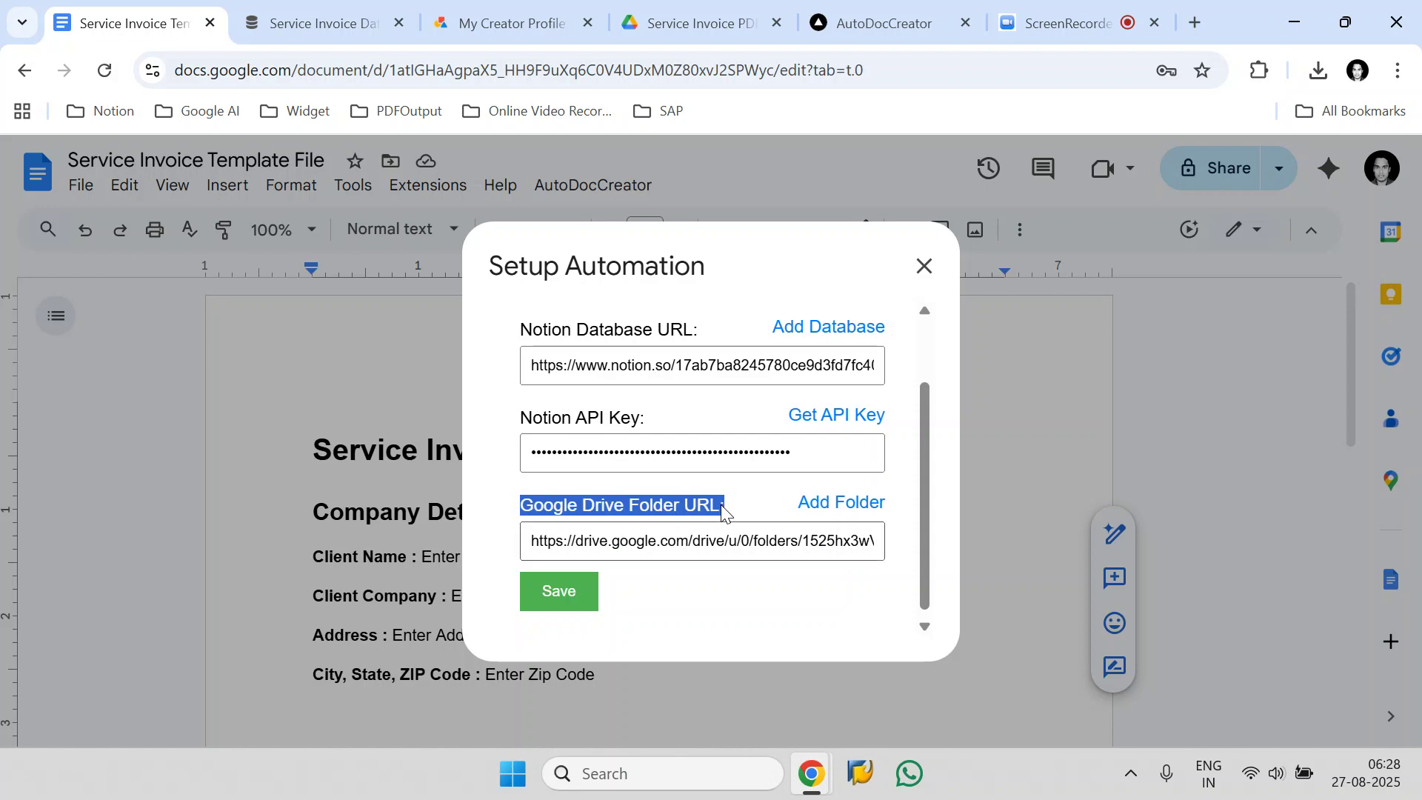
pyautogui.scroll(-1, 723, 511)
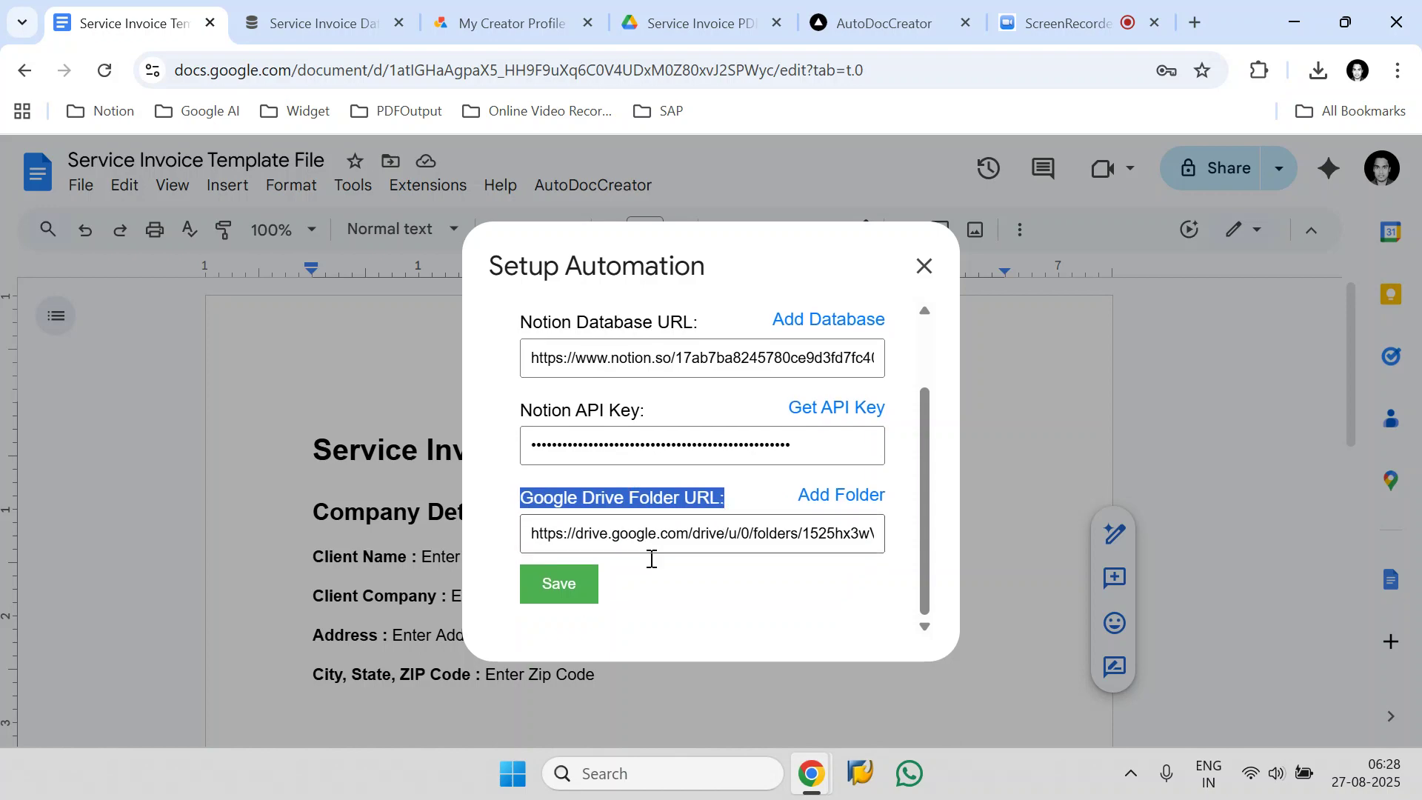
pyautogui.click(559, 585)
# - Switch to the Service Invoice Database in Notion and examine the last columns of its table for newly added PDF properties
pyautogui.click(304, 24)
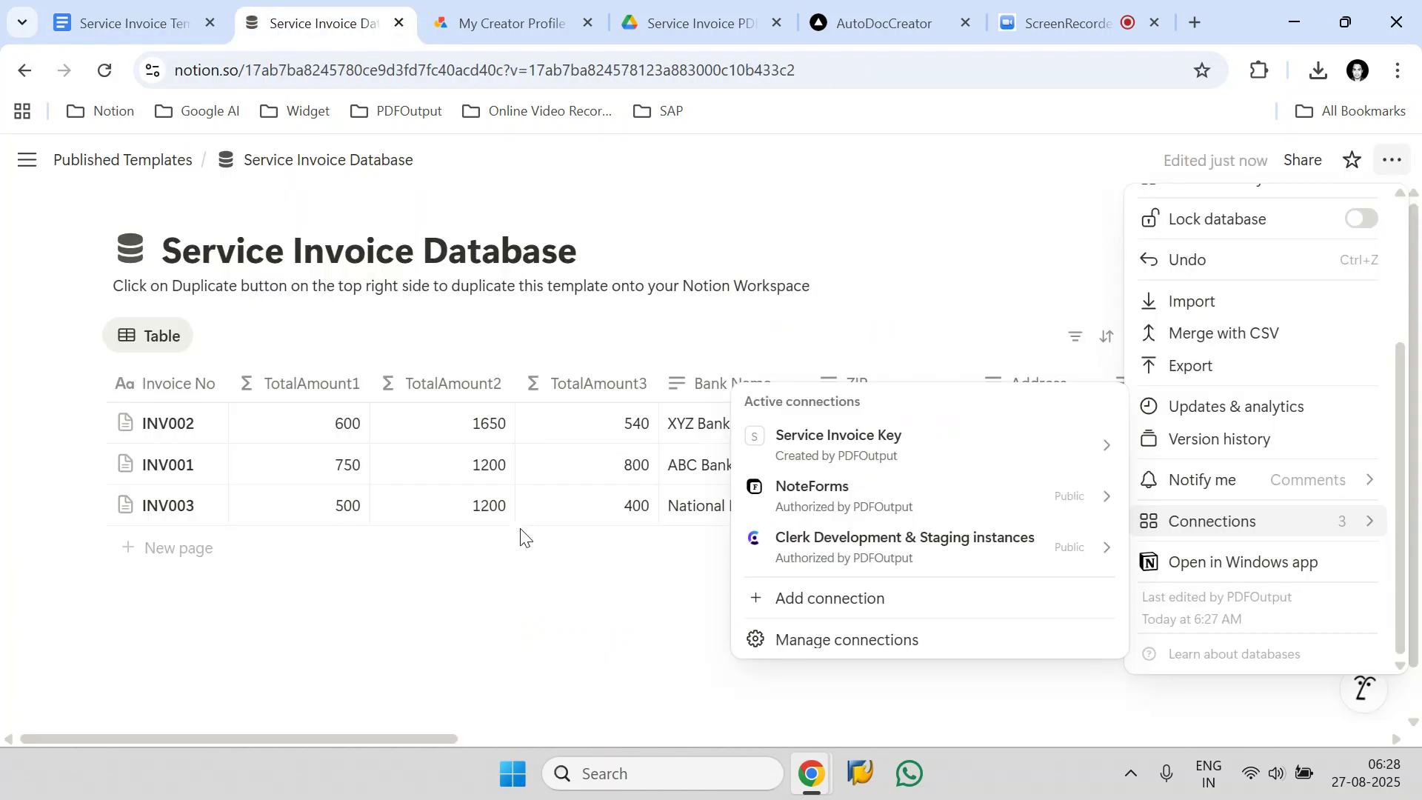
pyautogui.click(503, 593)
pyautogui.moveTo(454, 738); pyautogui.dragTo(1363, 685)
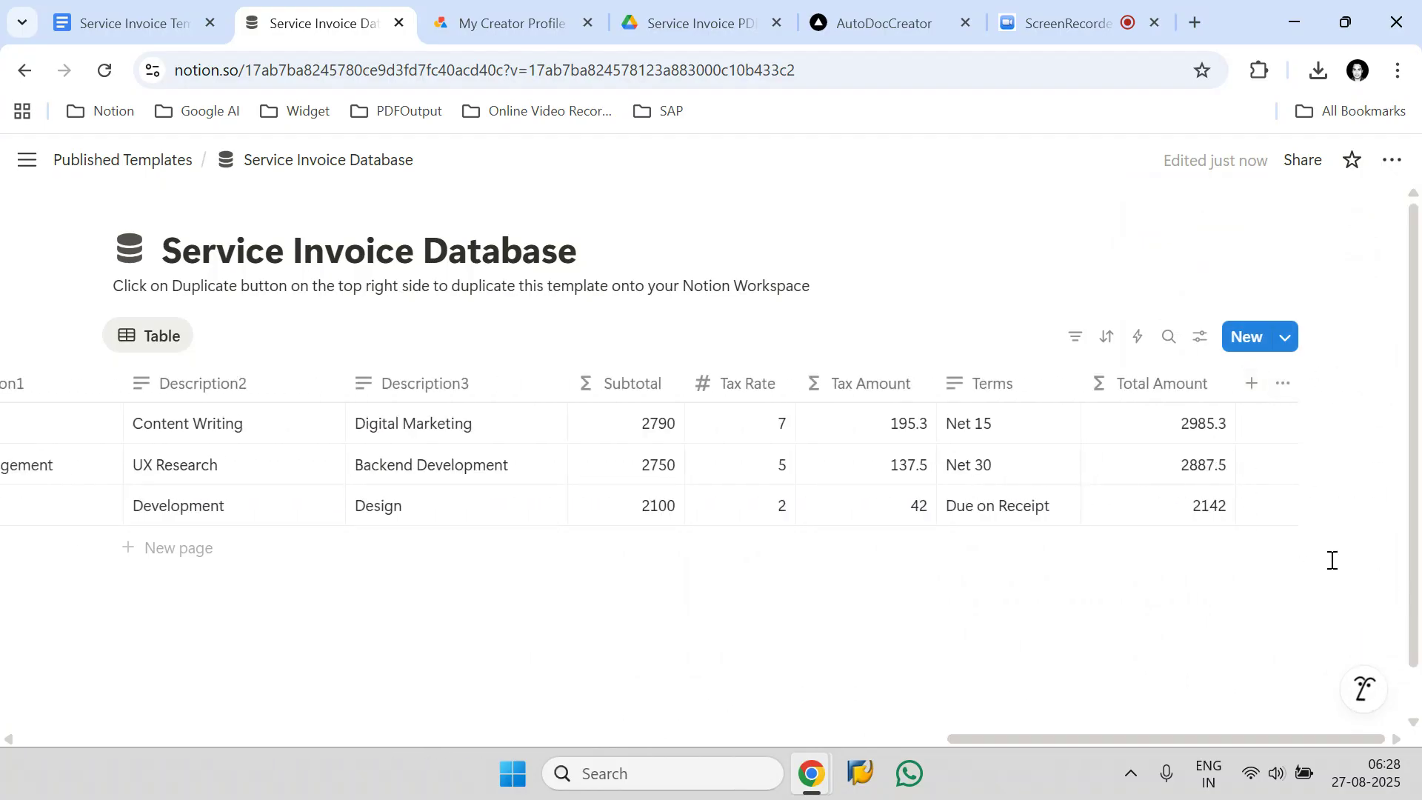
pyautogui.moveTo(1179, 742); pyautogui.dragTo(1355, 741)
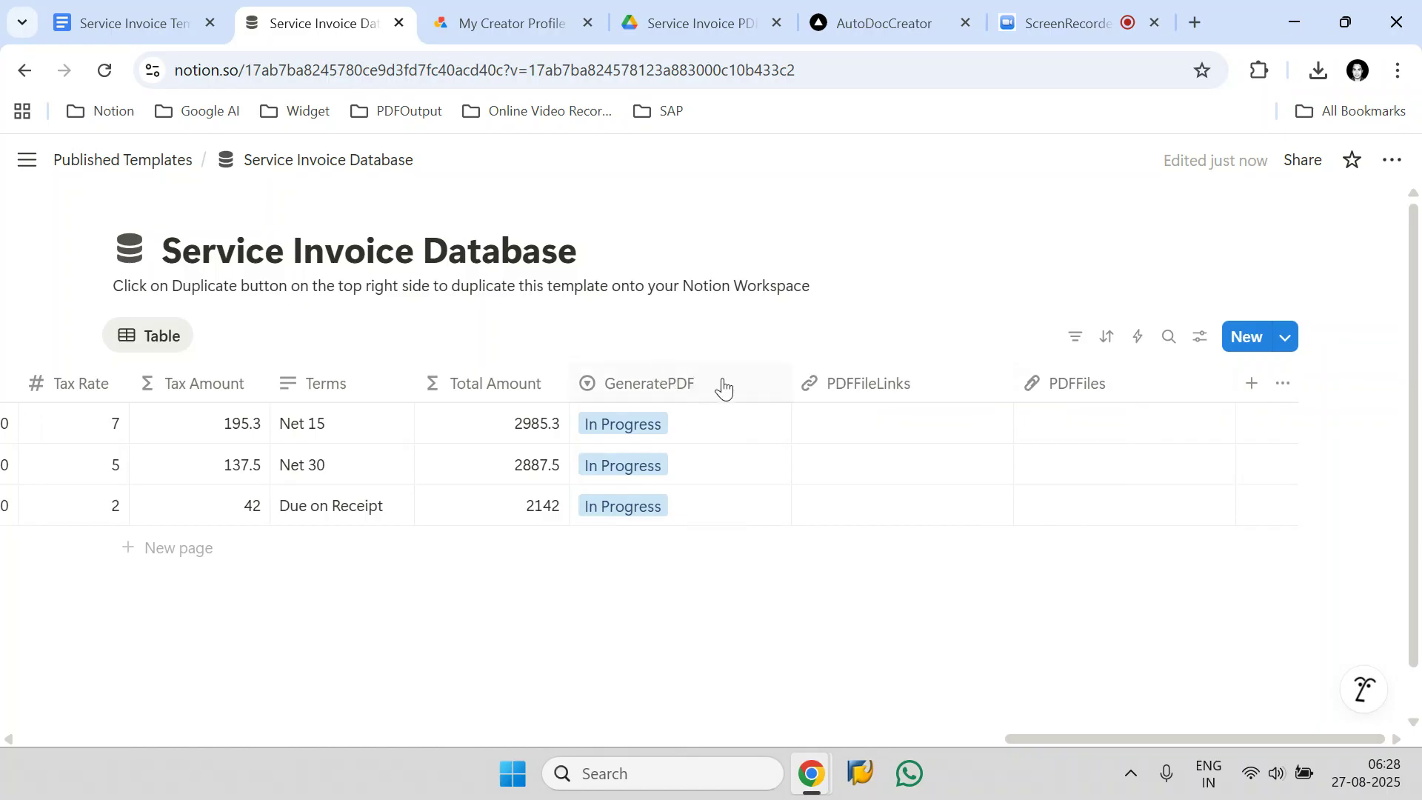
# - In the invoice template document, acknowledge the saved configuration, open AutoDocCreator's Map Fields and compare its property list with the Notion database
pyautogui.click(126, 23)
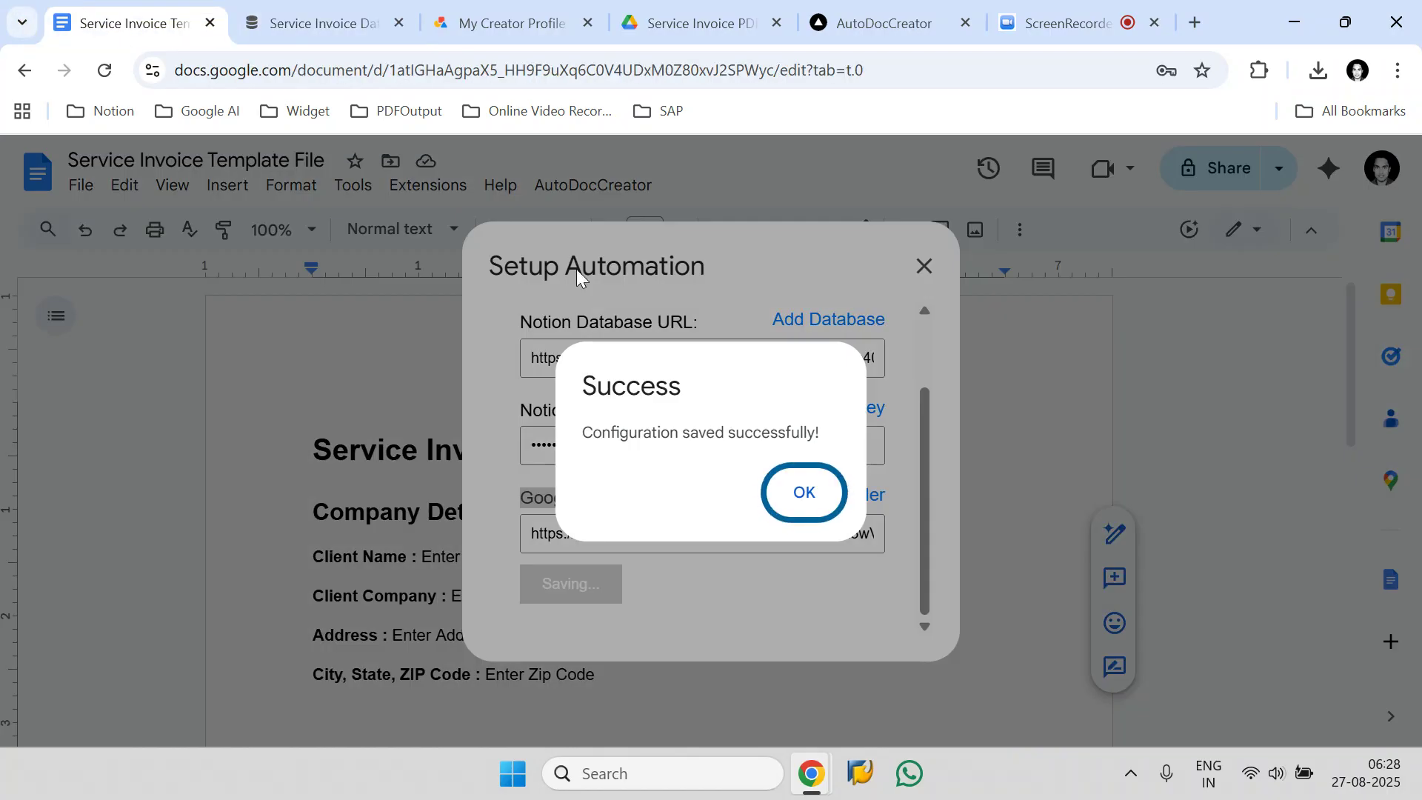
pyautogui.click(805, 492)
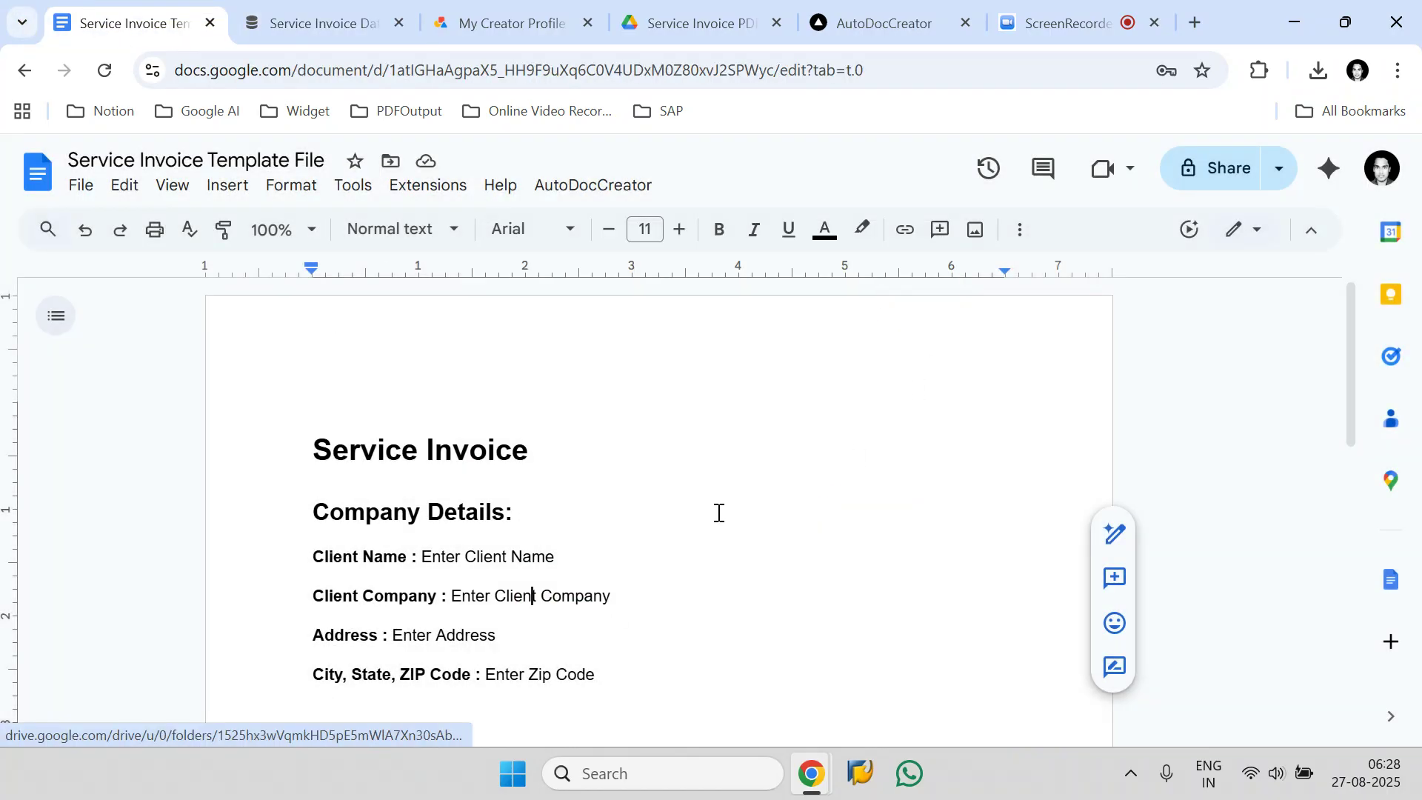
pyautogui.click(643, 190)
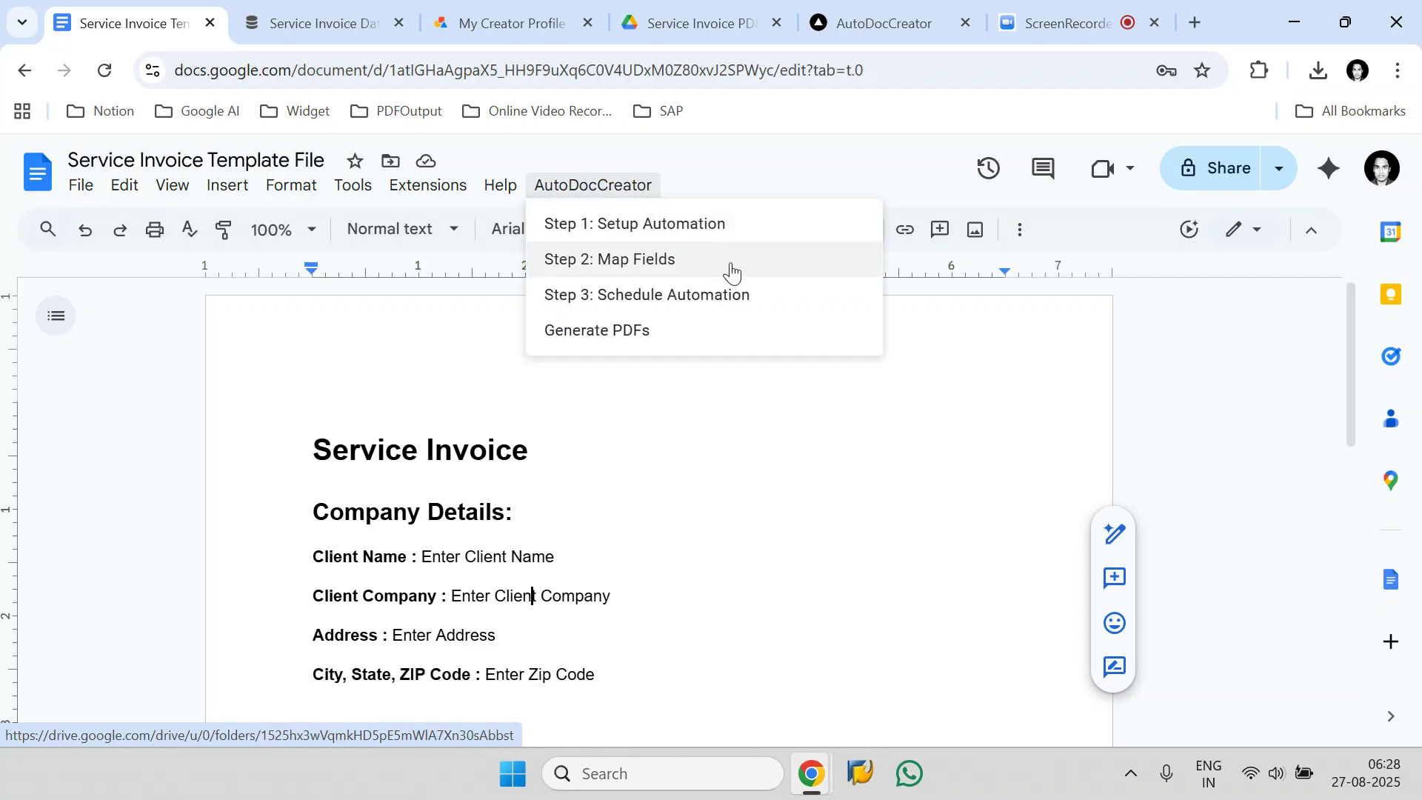
pyautogui.click(770, 271)
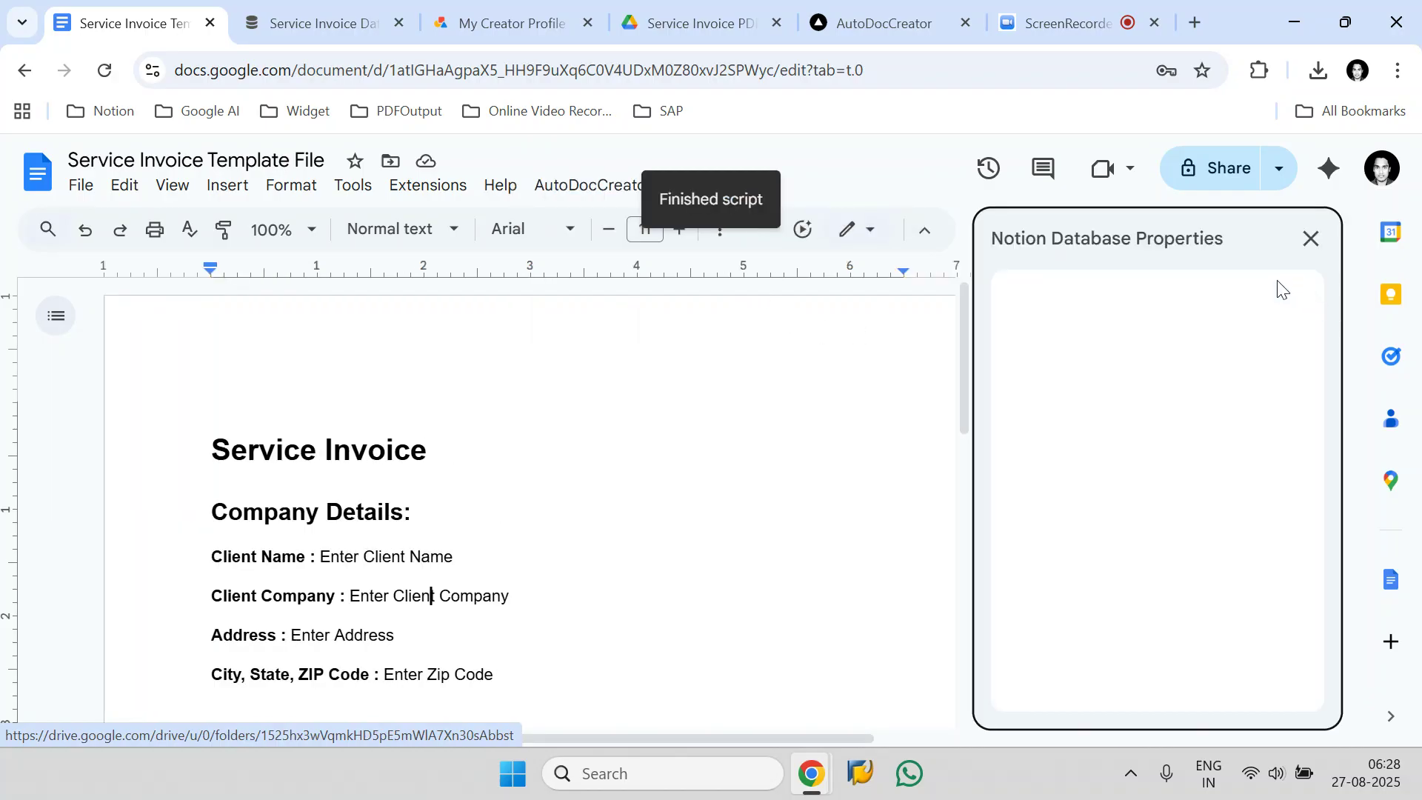
pyautogui.scroll(-15, 1132, 540)
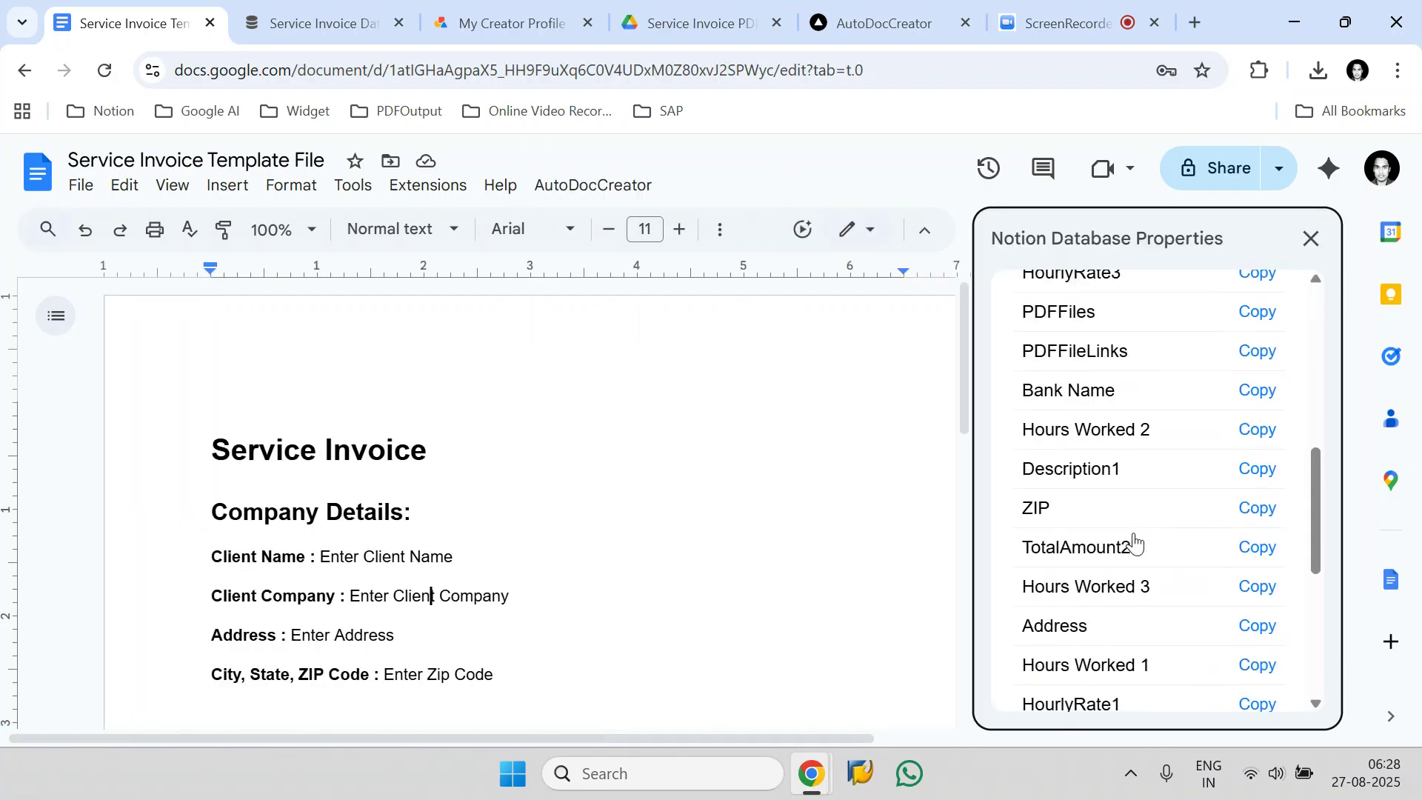
pyautogui.scroll(9, 1132, 544)
pyautogui.scroll(4, 1131, 544)
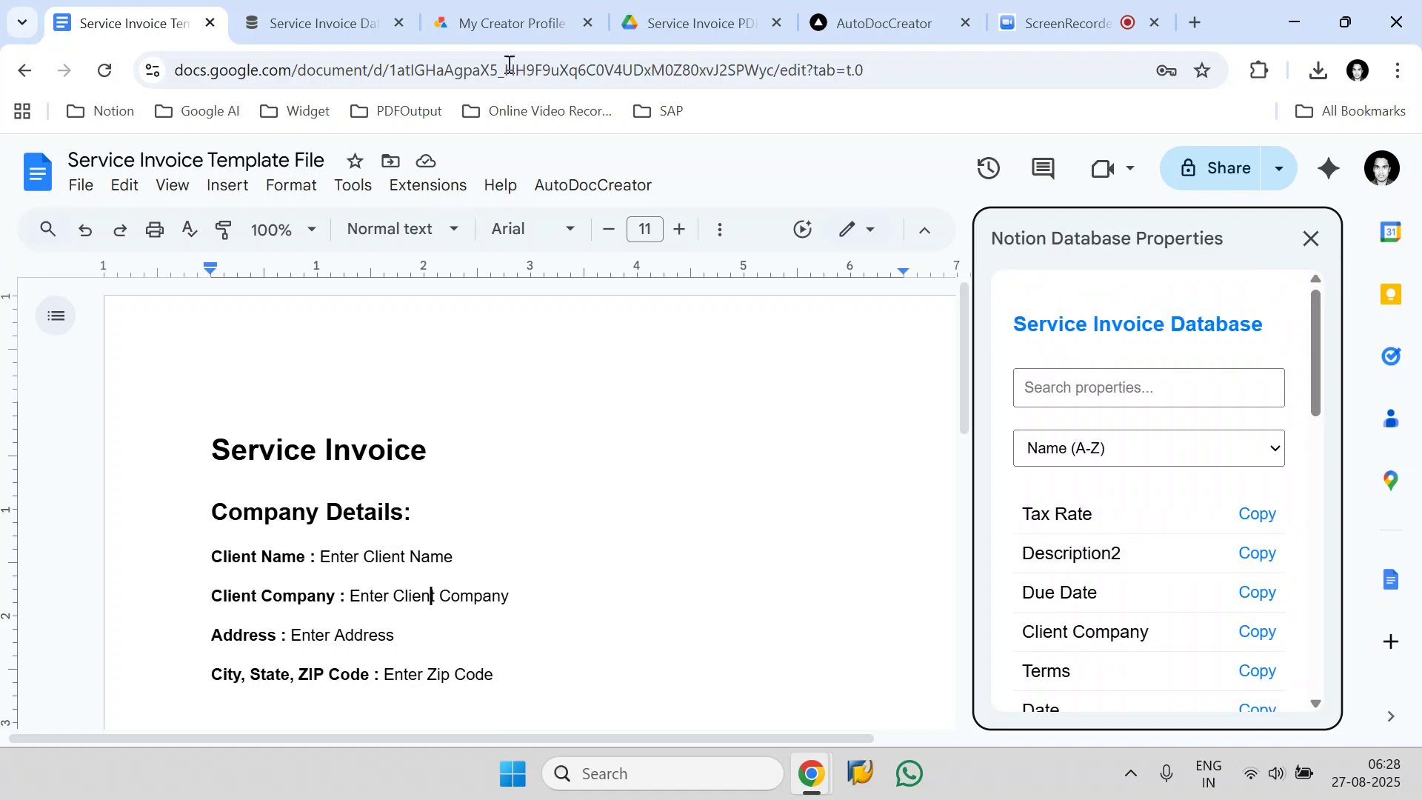
pyautogui.click(315, 23)
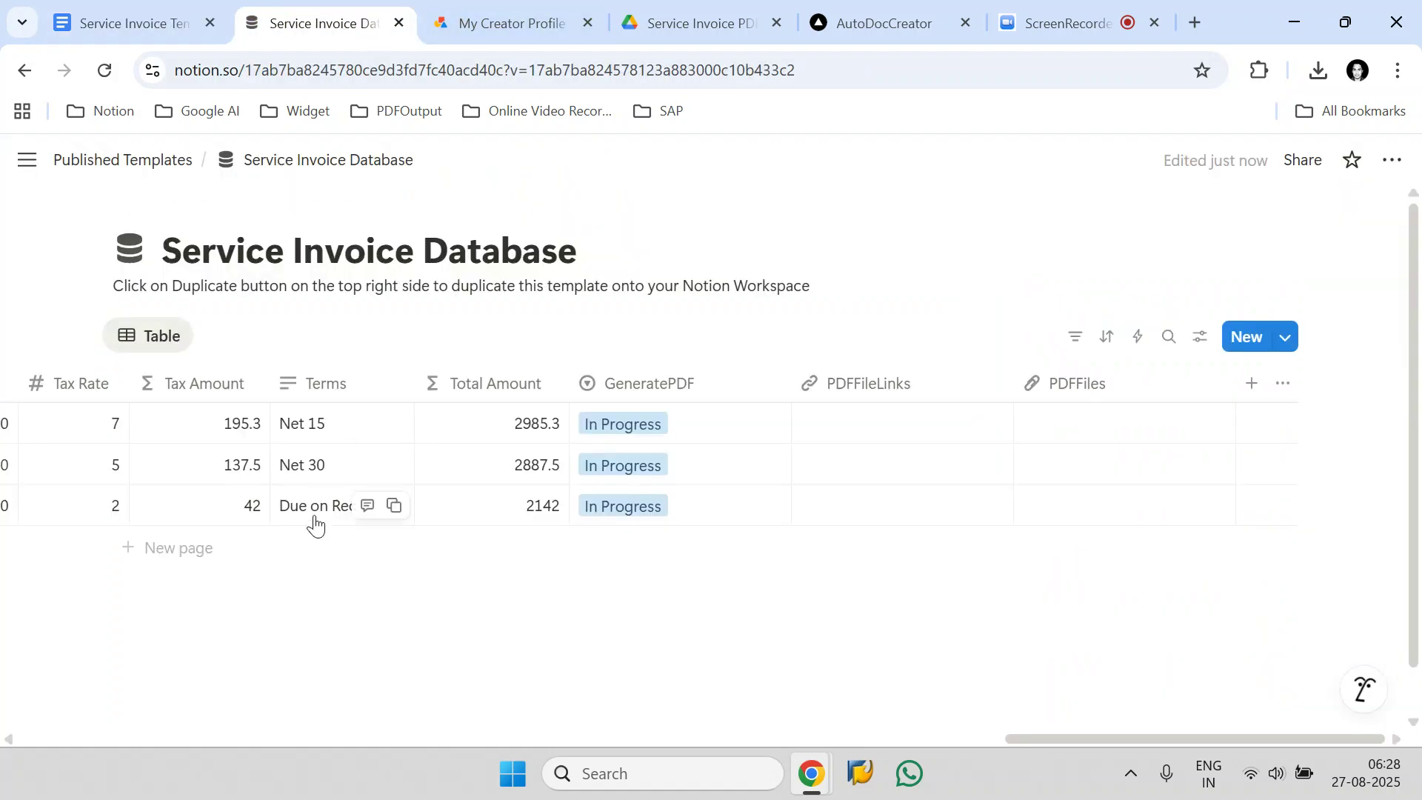
pyautogui.click(142, 11)
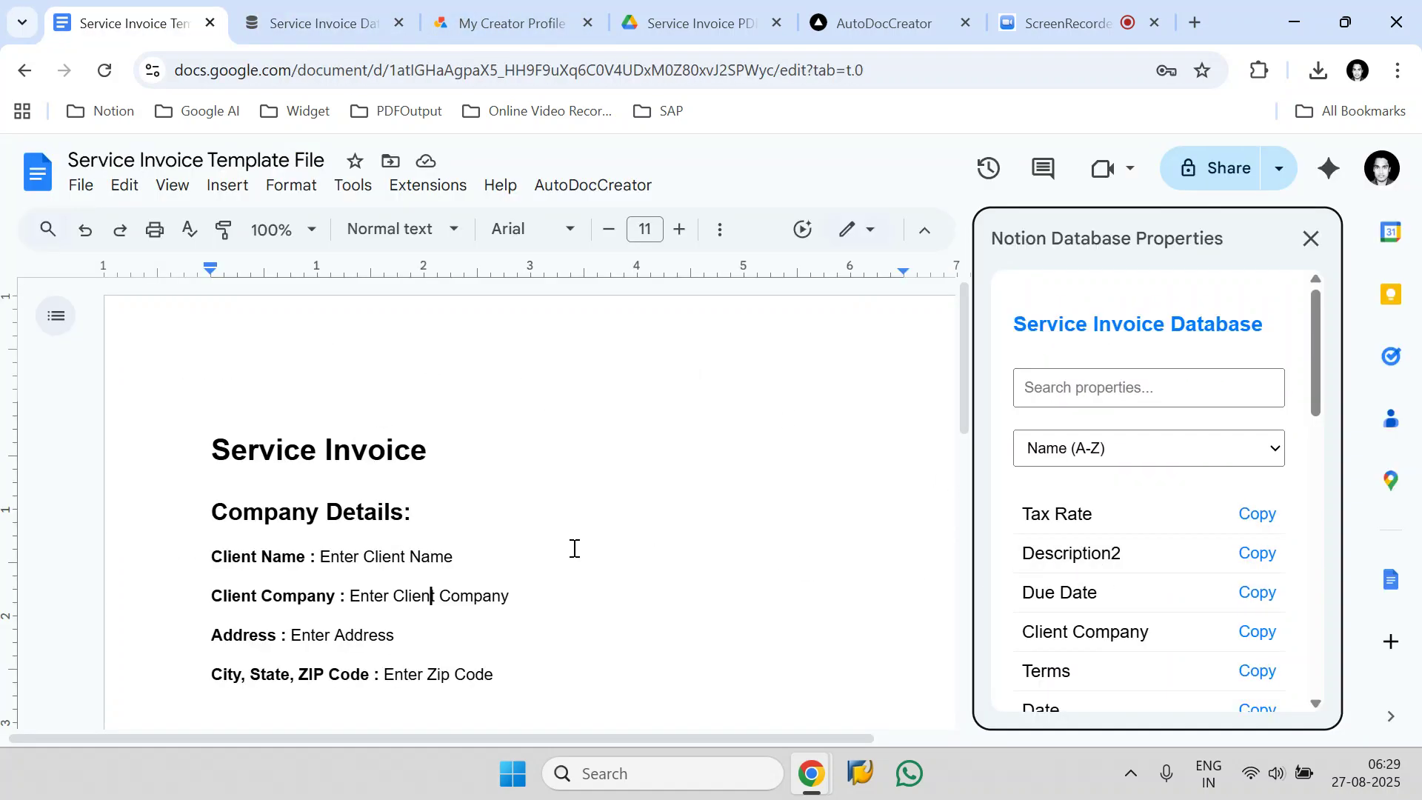
# - Find the Client Name property in the mapping list and replace the template's "Enter Client Name" text with the copied {{Client Name}} placeholder
pyautogui.moveTo(452, 563); pyautogui.dragTo(323, 563)
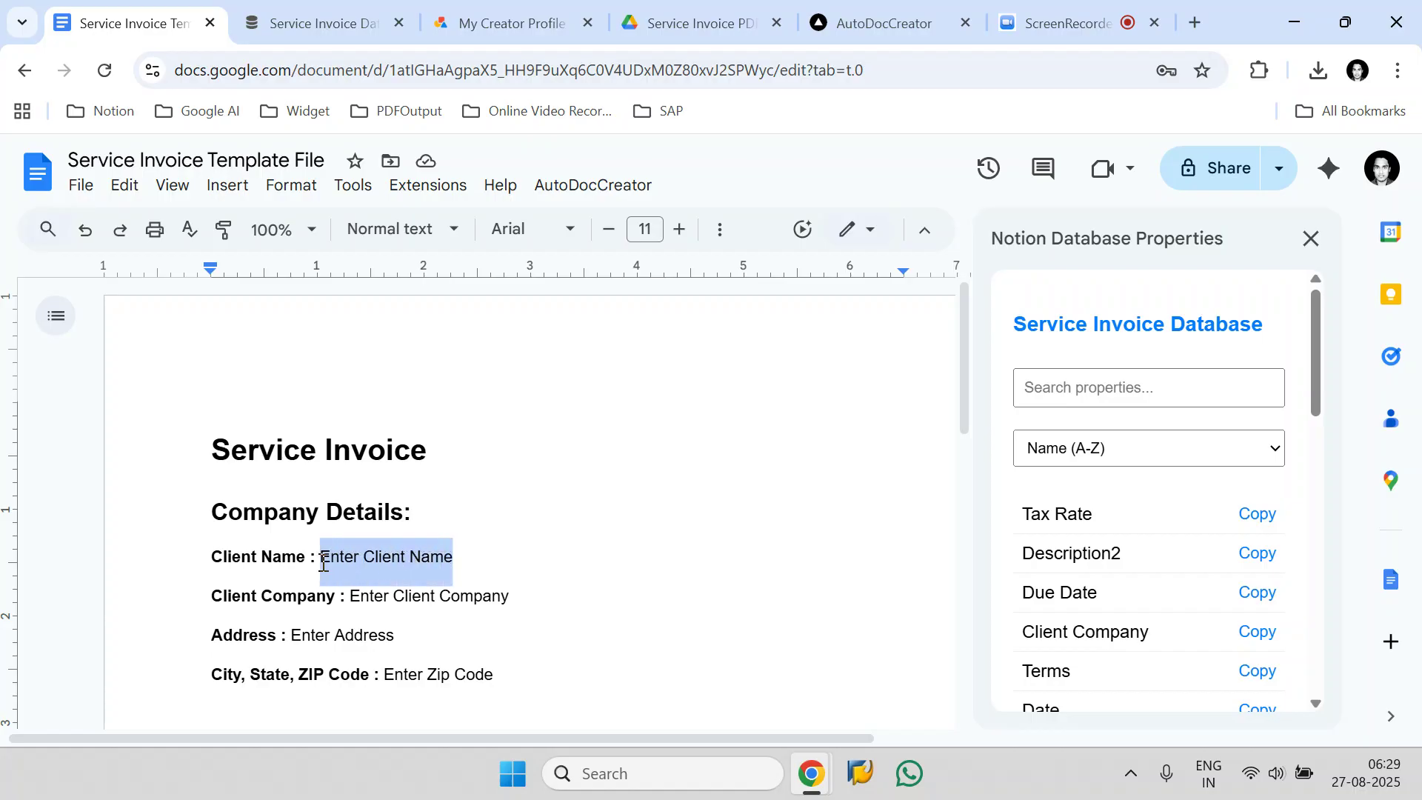
pyautogui.click(1060, 394)
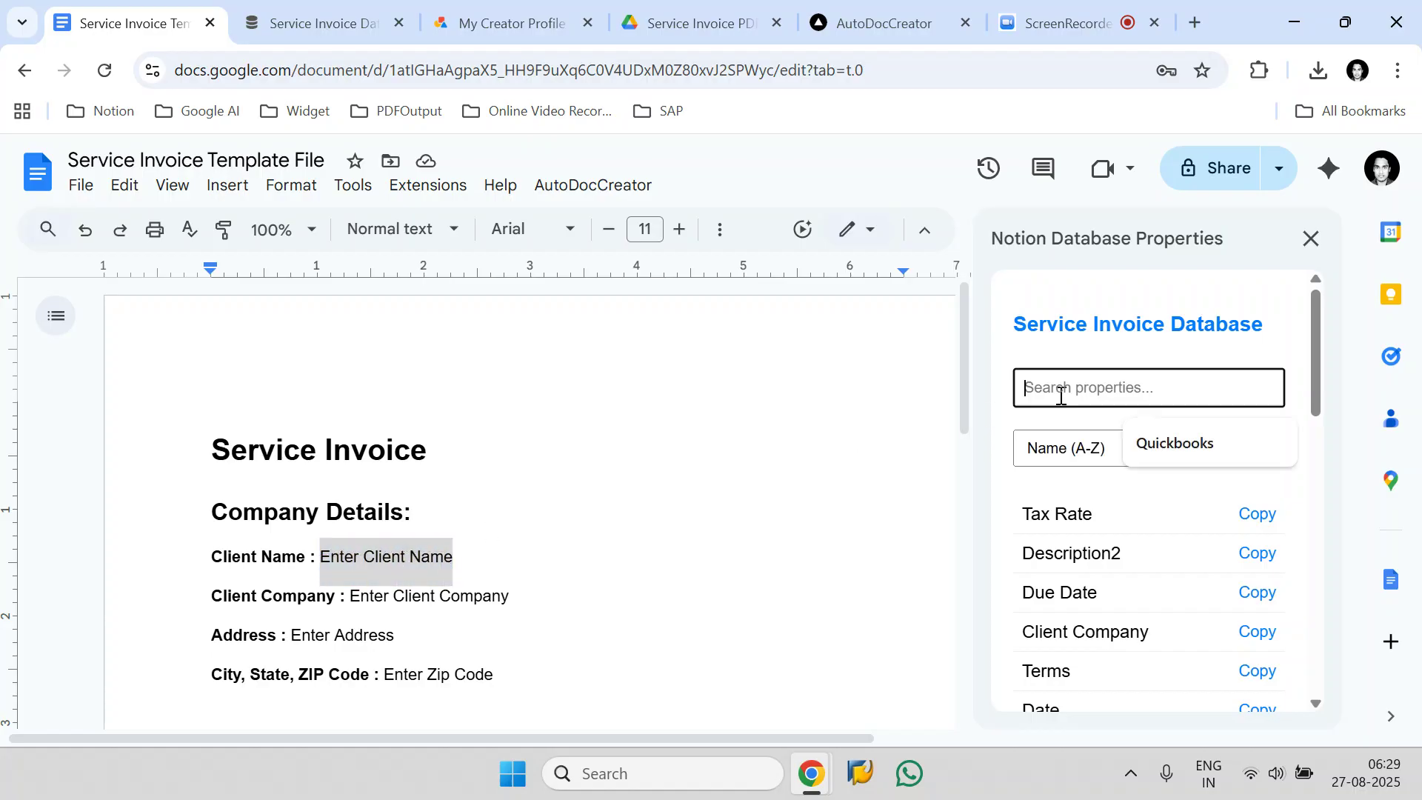
pyautogui.write('Client')
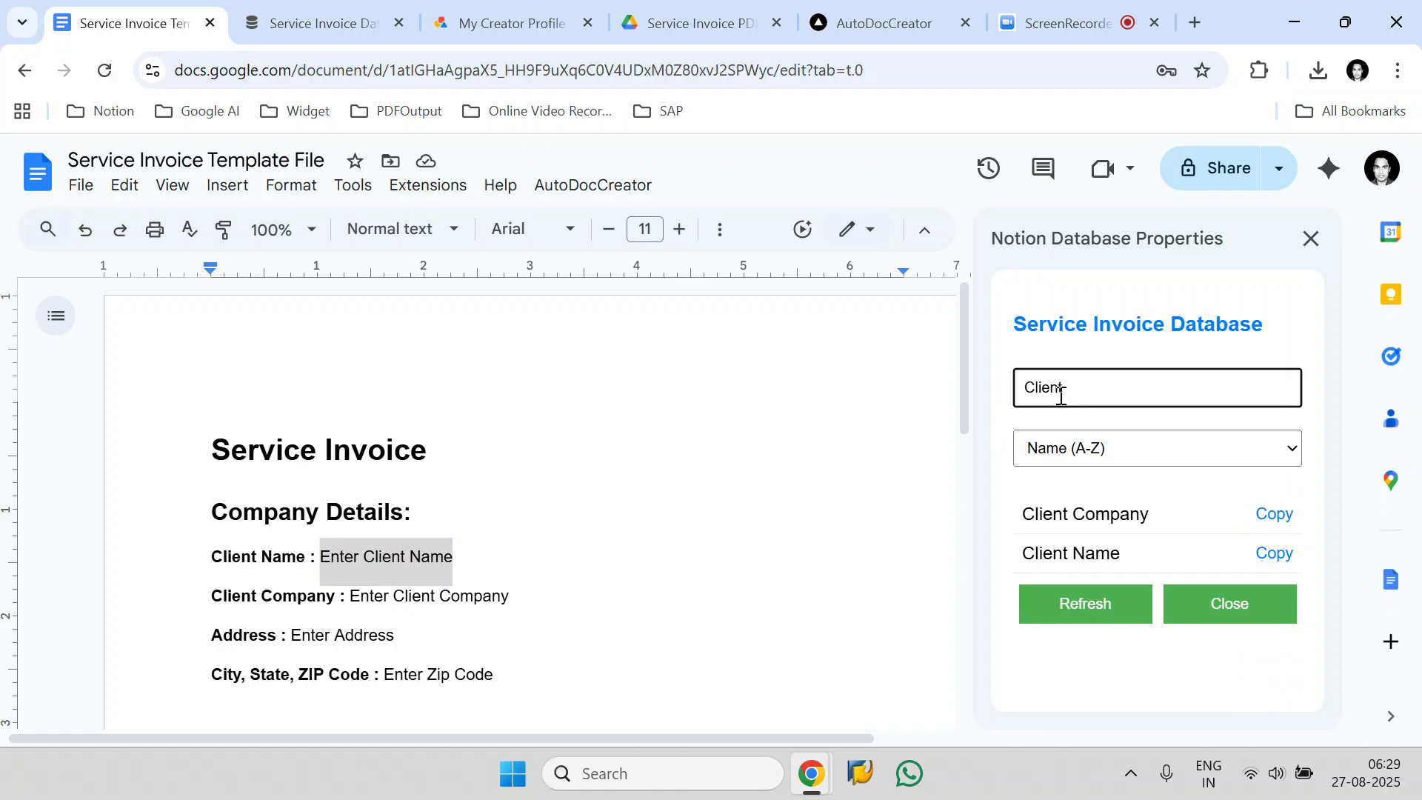
pyautogui.click(1262, 566)
pyautogui.click(559, 560)
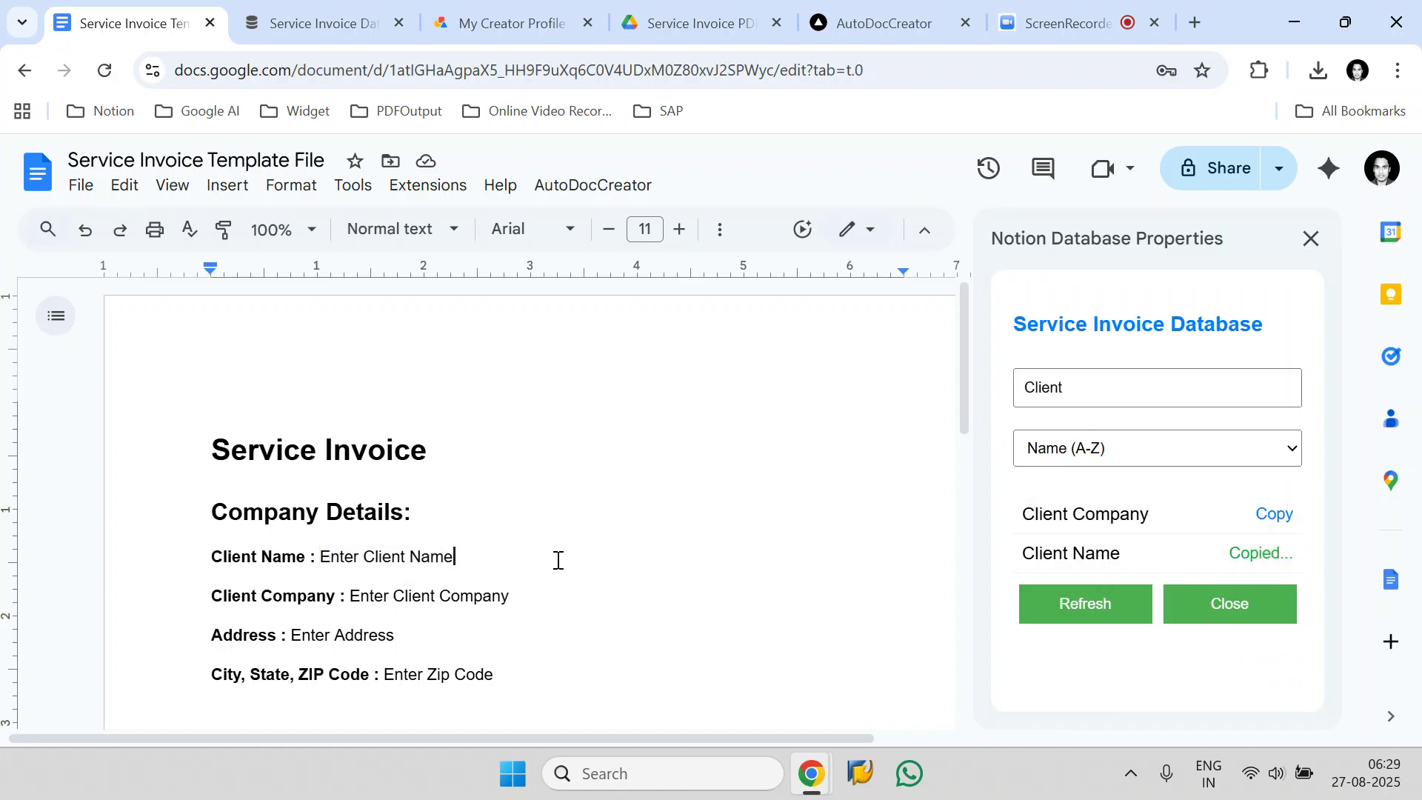
pyautogui.press('BackSpace')
pyautogui.press('BackSpace')
pyautogui.press('BackSpace')
pyautogui.press('BackSpace')
pyautogui.press('BackSpace')
pyautogui.press('BackSpace')
pyautogui.press('BackSpace')
pyautogui.press('BackSpace')
pyautogui.press('BackSpace')
pyautogui.press('BackSpace')
pyautogui.press('BackSpace')
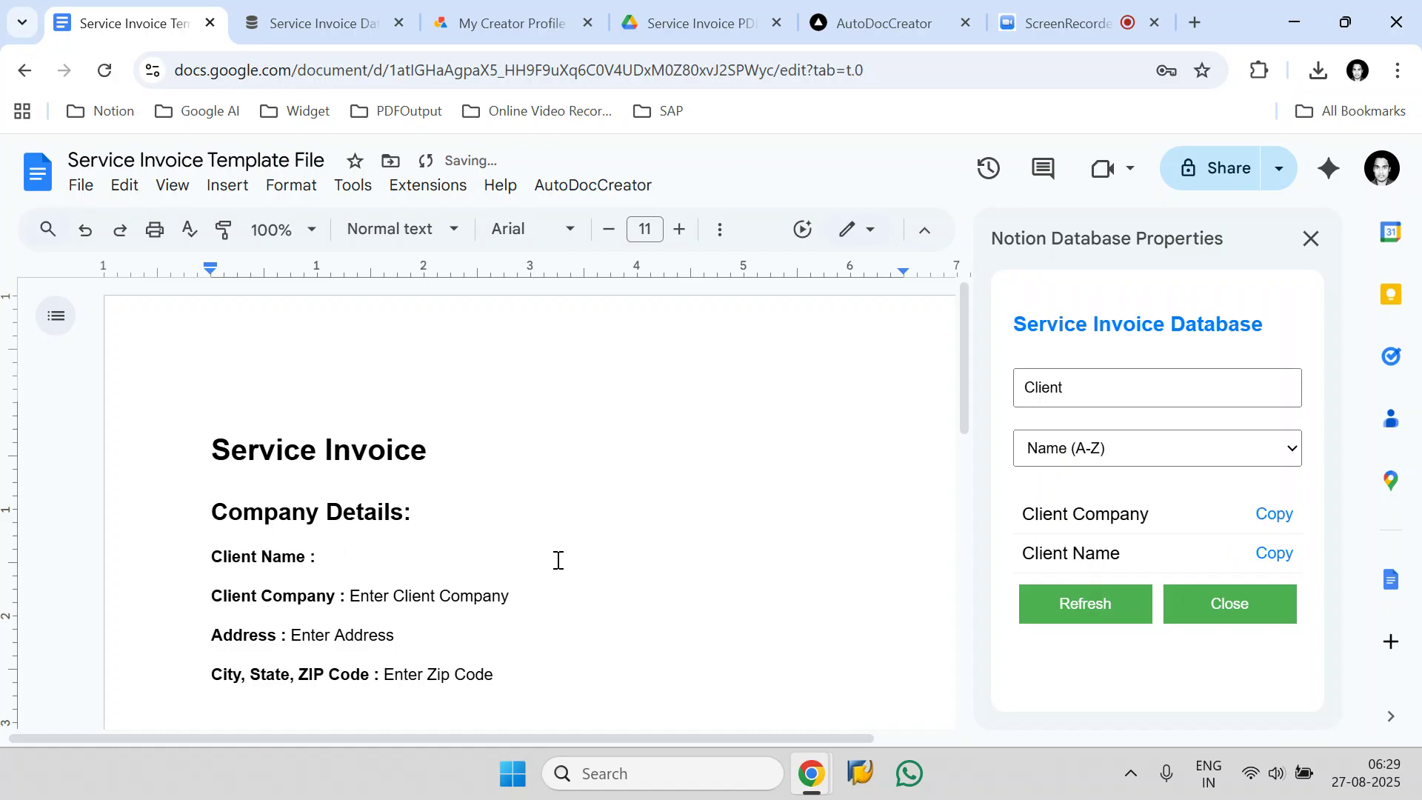
pyautogui.hotkey('ctrl', 'v')
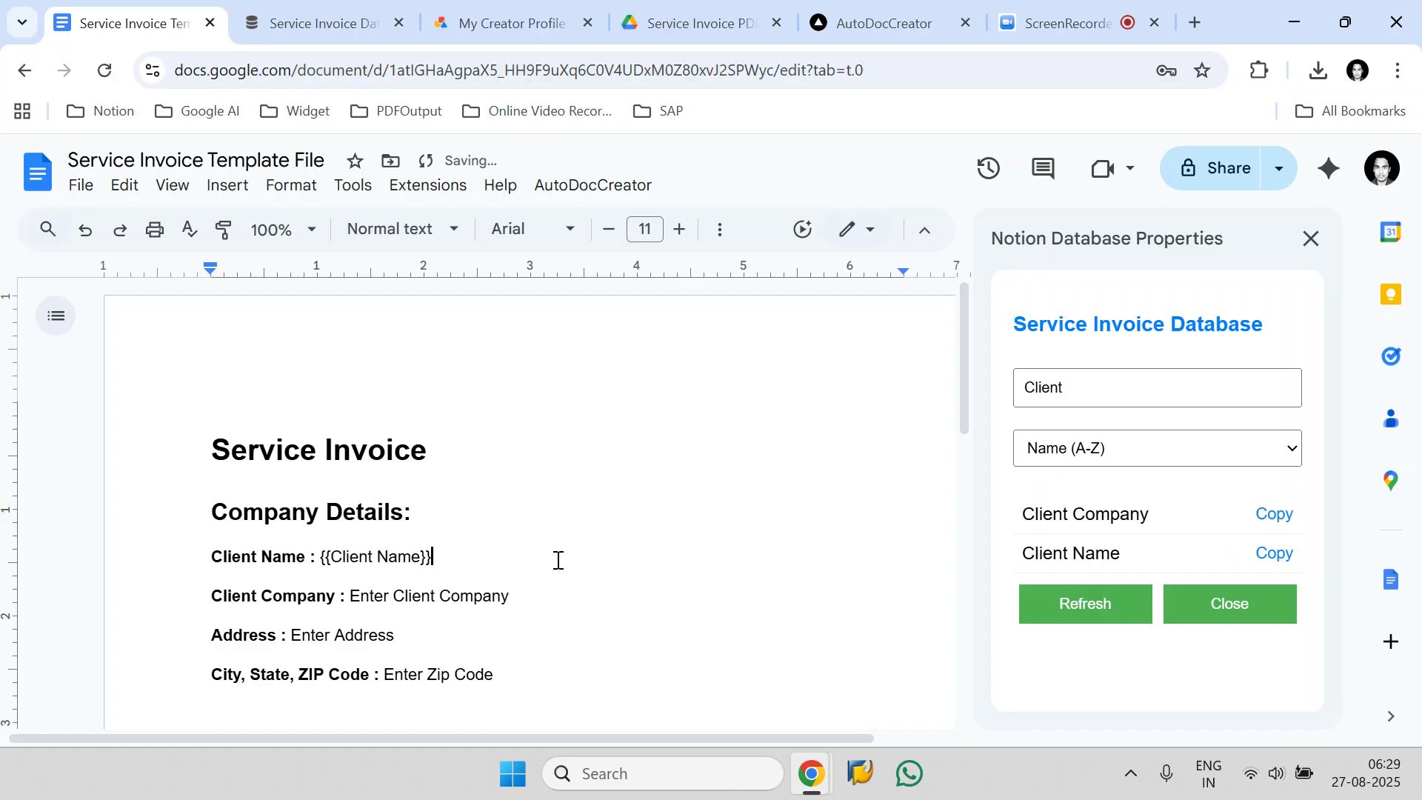
# - Replace the "Enter Client Company" text in the template with the {{Client Company}} placeholder copied from the property list
pyautogui.click(1127, 523)
pyautogui.moveTo(584, 597); pyautogui.dragTo(356, 595)
pyautogui.press('BackSpace')
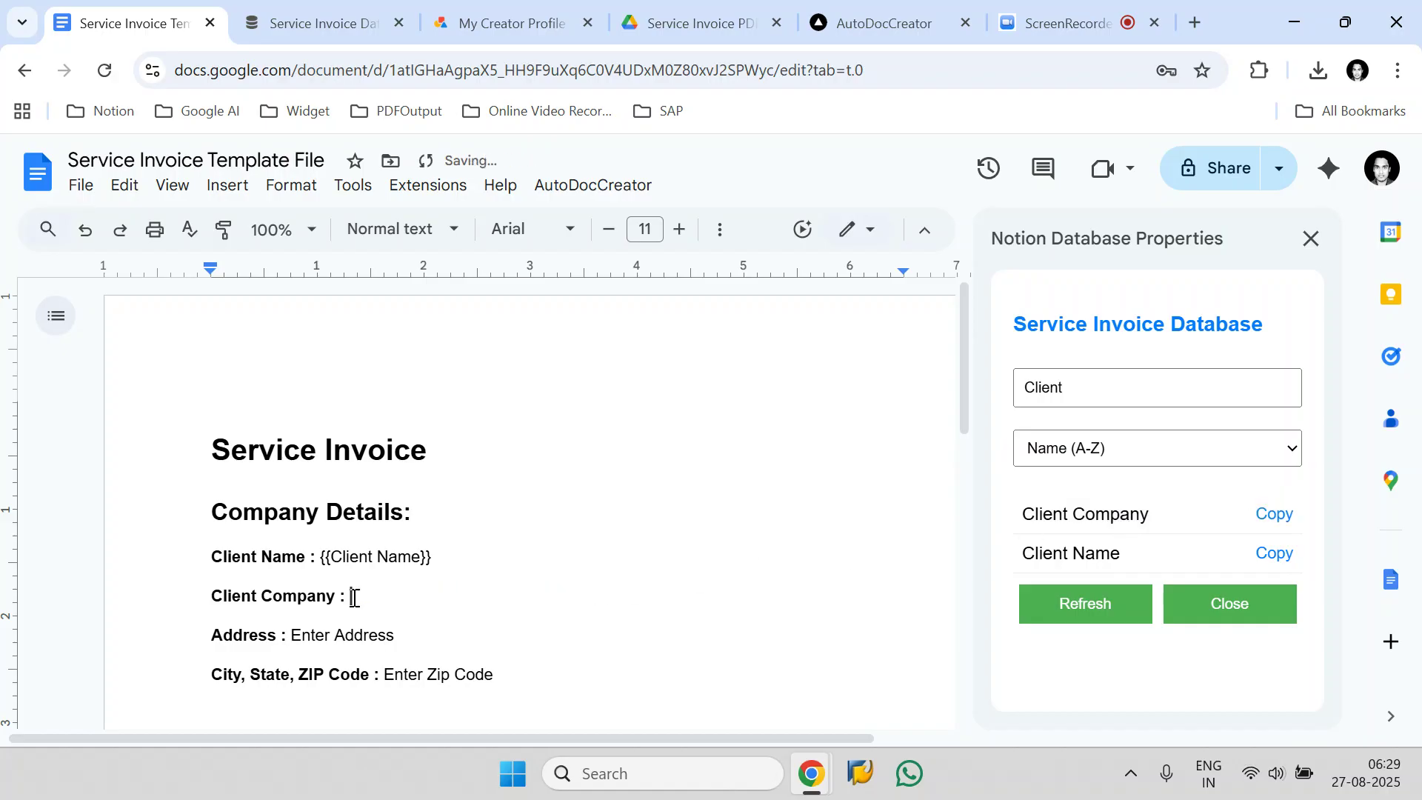
pyautogui.hotkey('ctrl', 'v')
# - Search the property list for "Add" and replace the template's "Enter Address" text with the copied {{Address}} placeholder
pyautogui.click(1139, 397)
pyautogui.hotkey('ctrl', 'a')
pyautogui.write('Add')
pyautogui.click(1170, 531)
pyautogui.moveTo(435, 640); pyautogui.dragTo(296, 642)
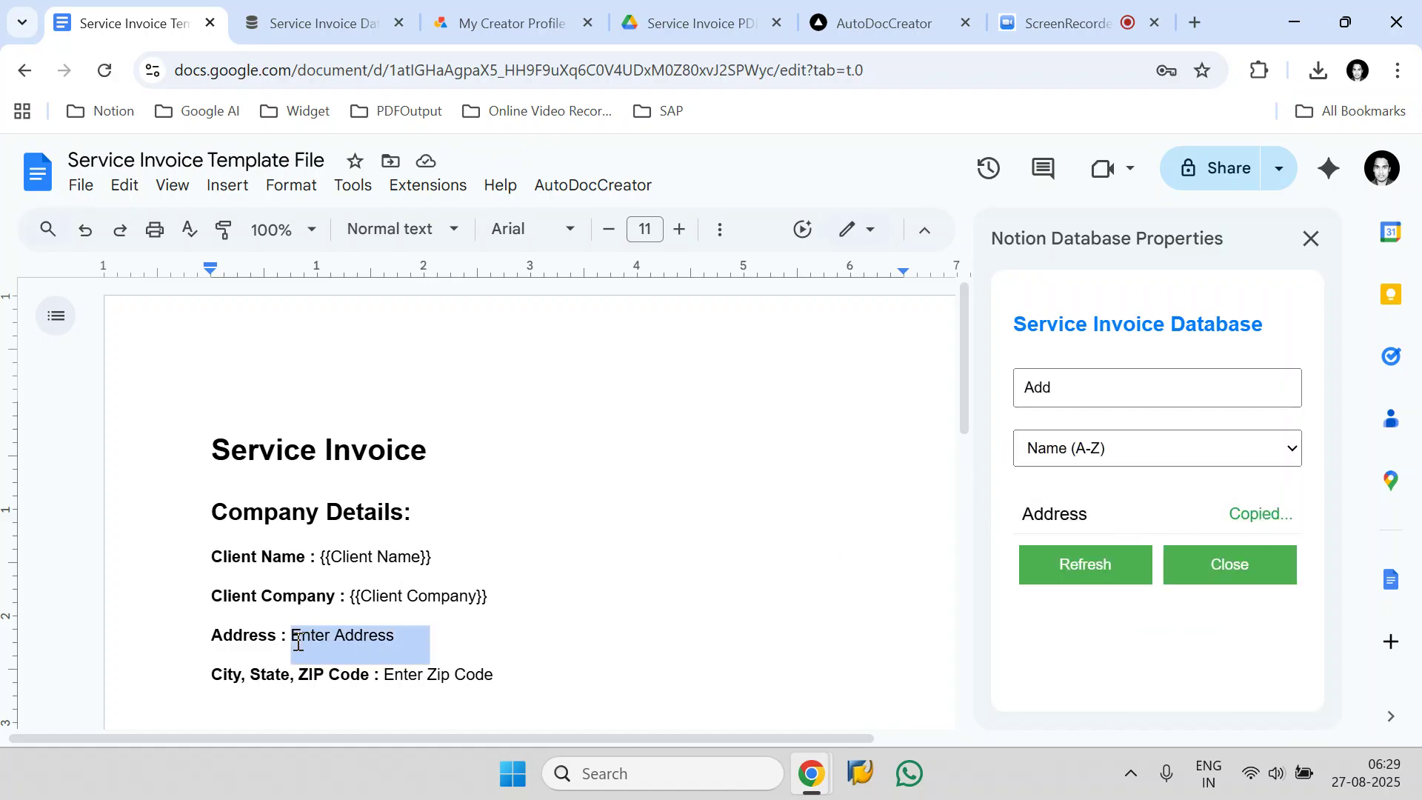
pyautogui.hotkey('ctrl', 'v')
# - Search the property list for "Z" and replace the template's "Enter Zip Code" text with the copied {{ZIP}} placeholder
pyautogui.click(1092, 397)
pyautogui.hotkey('ctrl', 'a')
pyautogui.write('Z')
pyautogui.click(1089, 514)
pyautogui.moveTo(505, 676); pyautogui.dragTo(386, 687)
pyautogui.hotkey('ctrl', 'v')
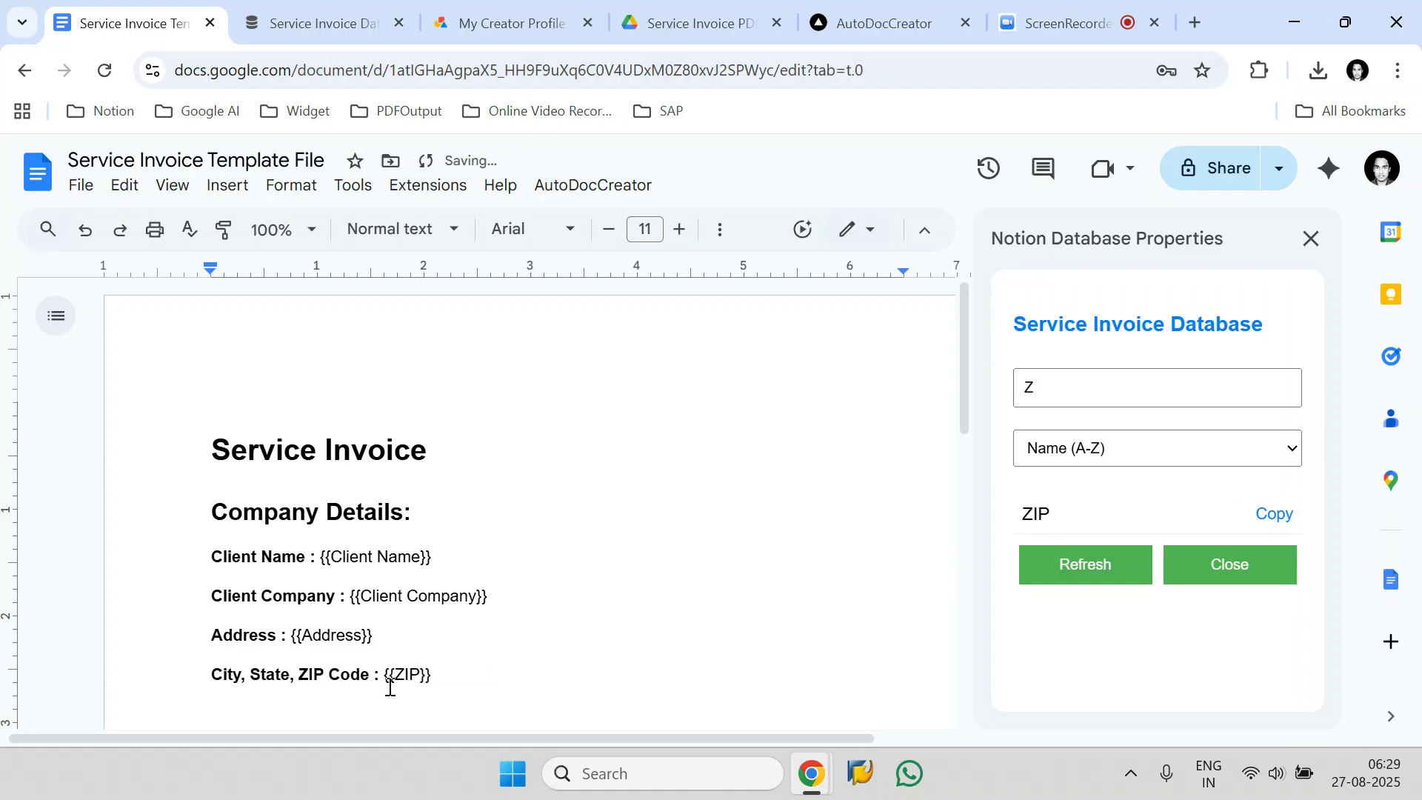
# - Examine the placeholders throughout the invoice template, including the Invoice Details table and Total Amount, and close the Notion property list
pyautogui.scroll(-3, 518, 563)
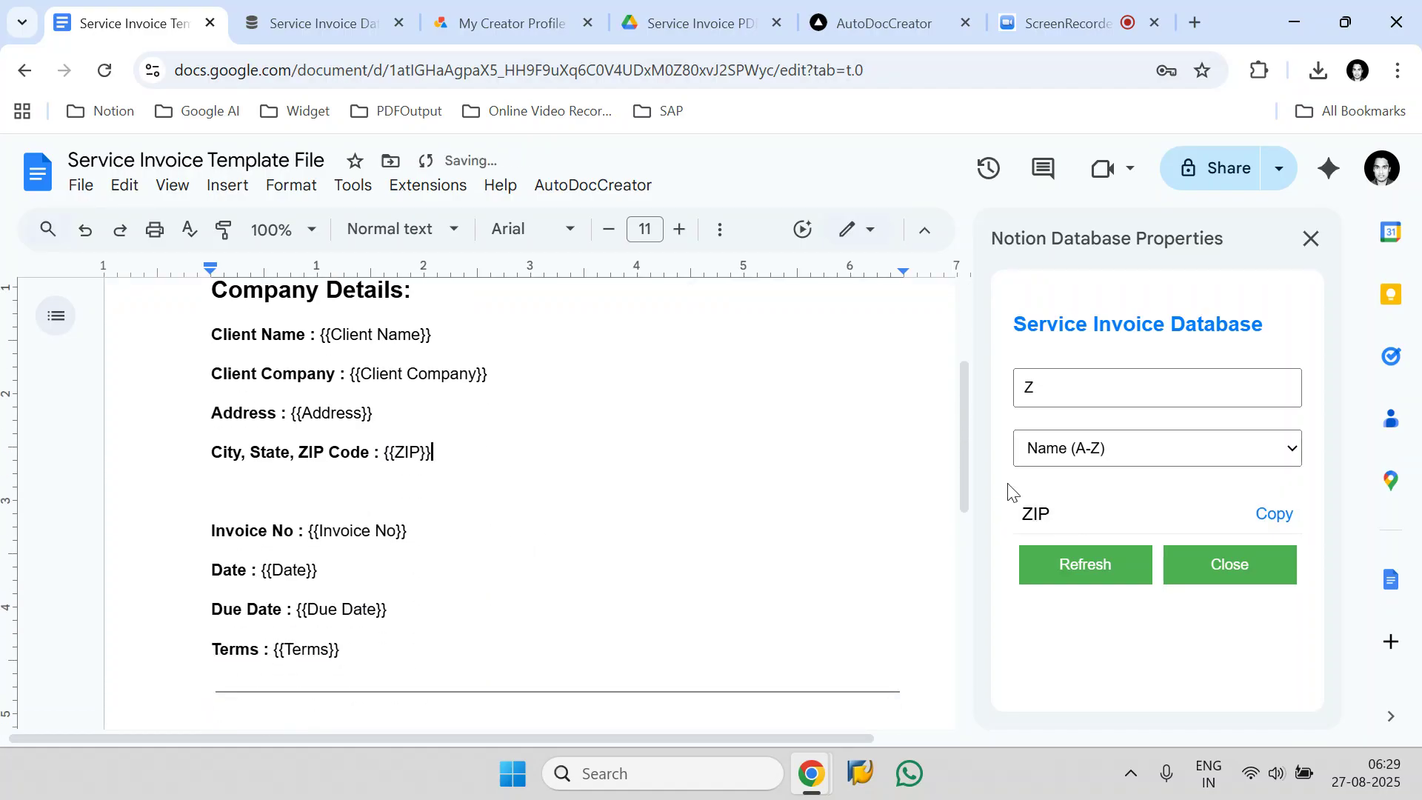
pyautogui.scroll(-1, 673, 491)
pyautogui.scroll(-5, 666, 491)
pyautogui.scroll(2, 660, 492)
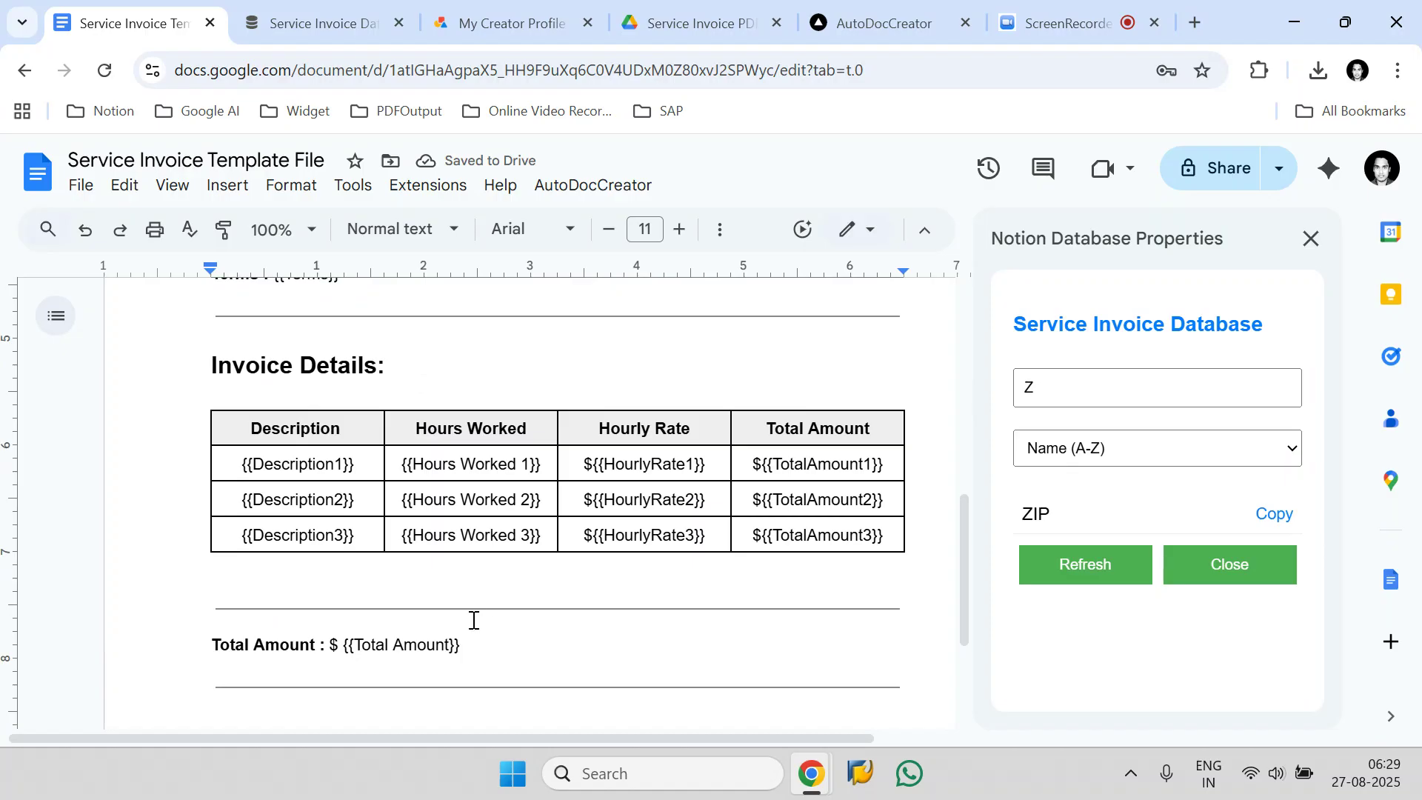
pyautogui.scroll(4, 473, 622)
pyautogui.scroll(3, 485, 629)
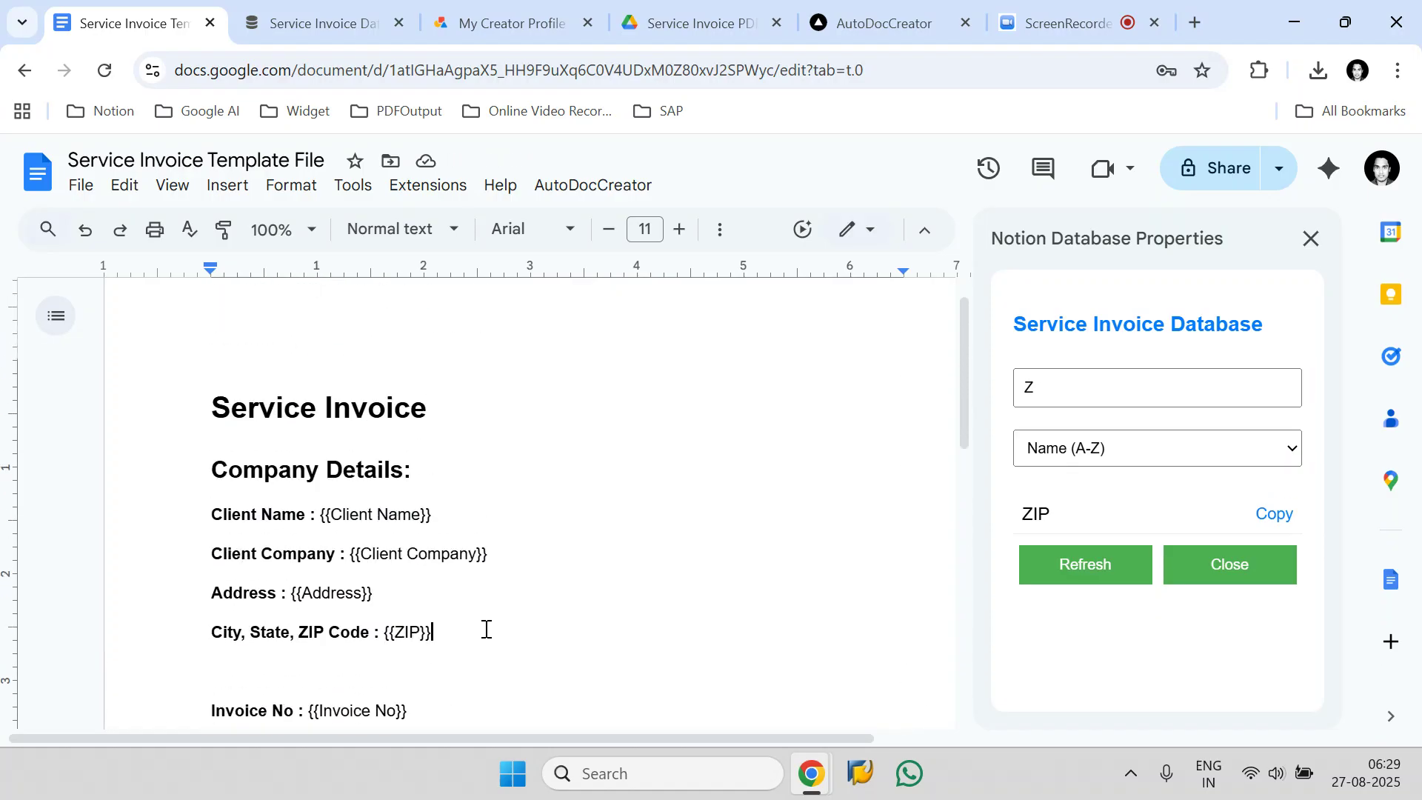
pyautogui.click(1225, 589)
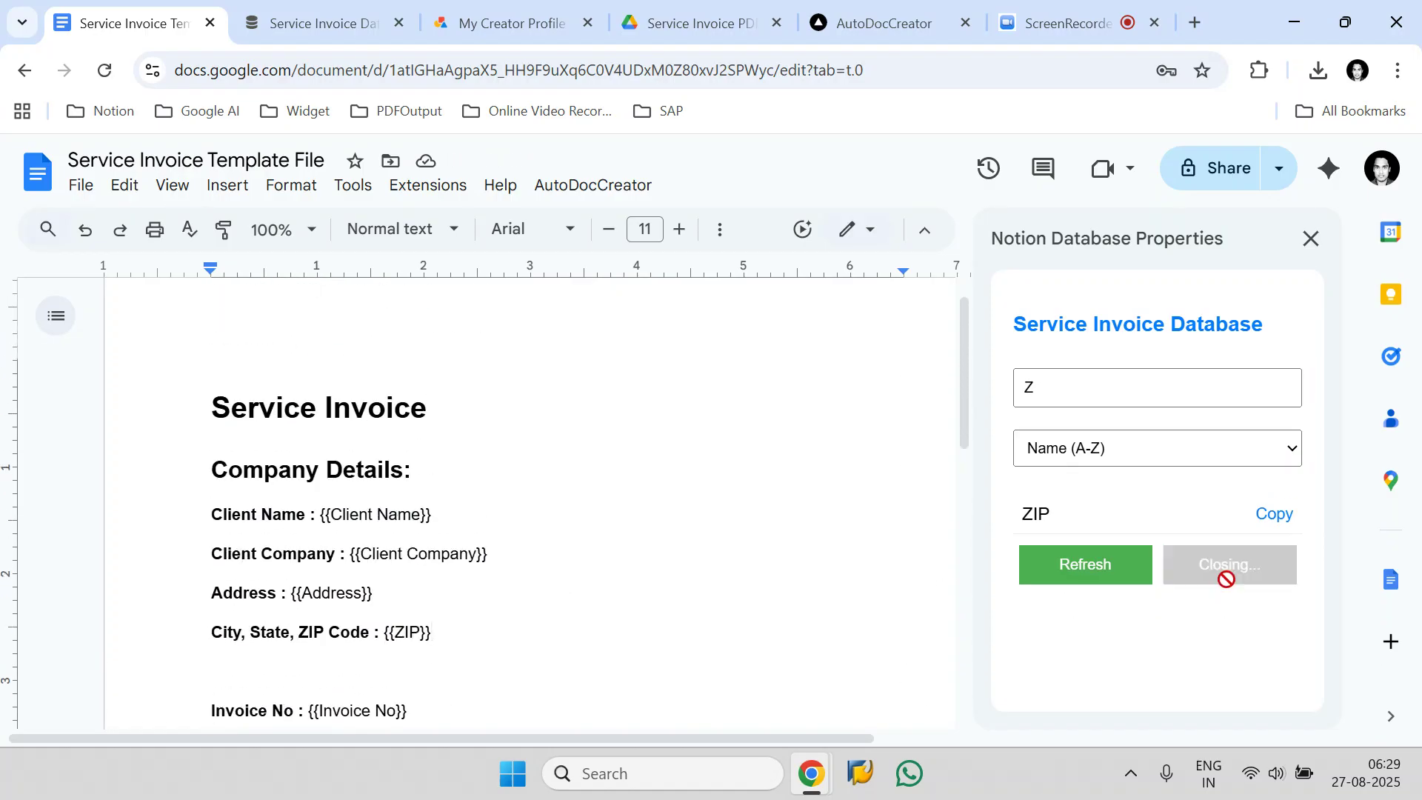
pyautogui.scroll(-10, 659, 485)
pyautogui.scroll(8, 651, 467)
pyautogui.scroll(3, 636, 475)
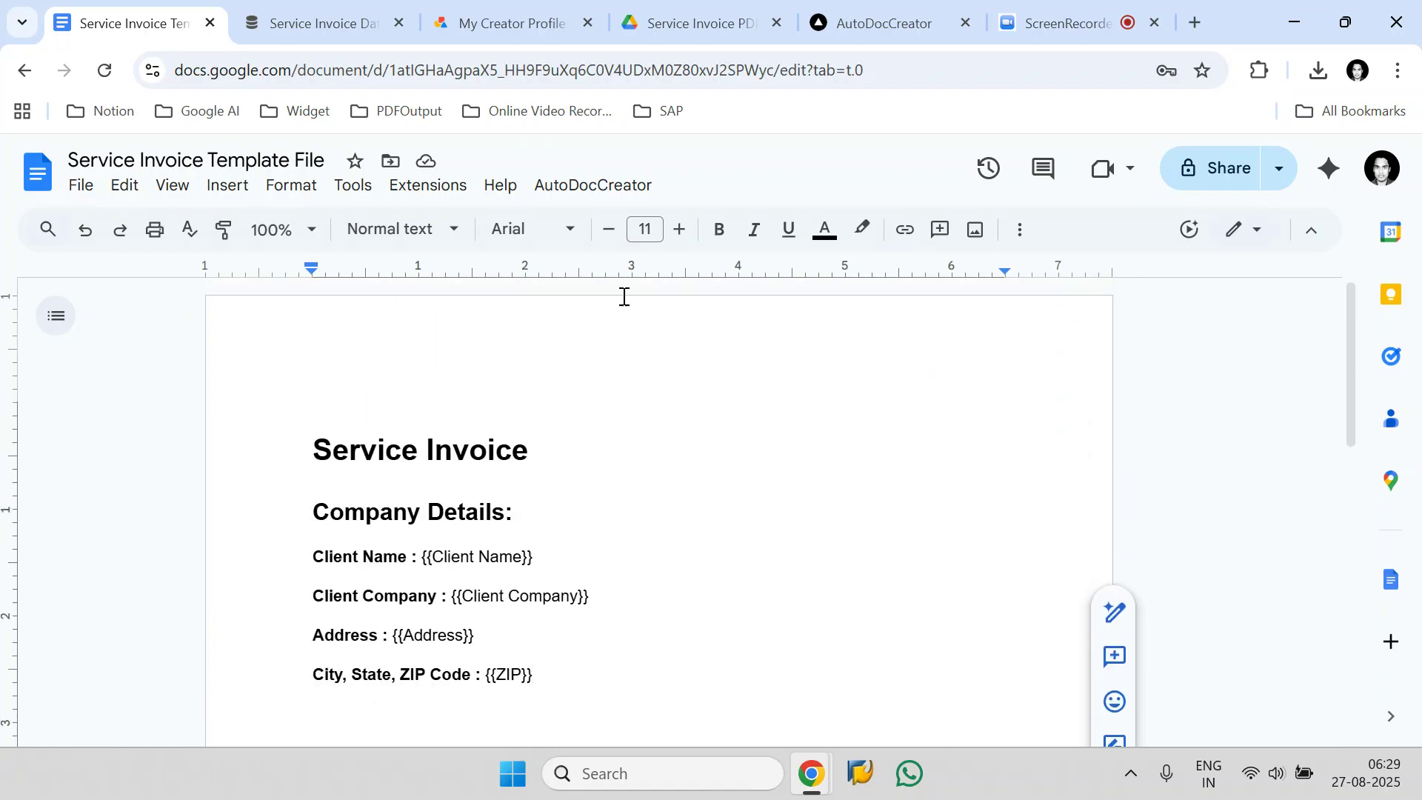
# - Schedule the automation with the Custom frequency at an interval of 5 Minutes, save the schedule and acknowledge the confirmation
pyautogui.click(635, 194)
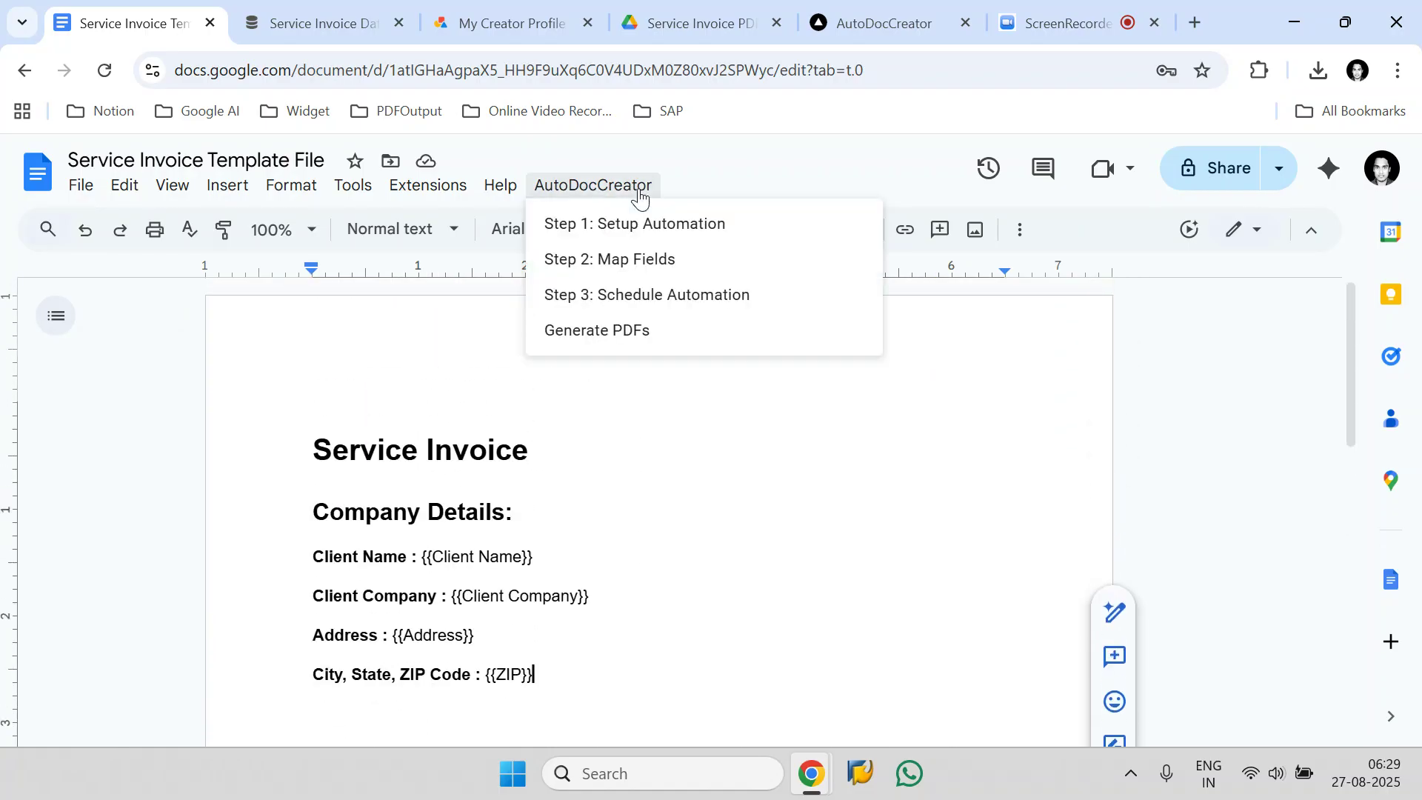
pyautogui.click(810, 296)
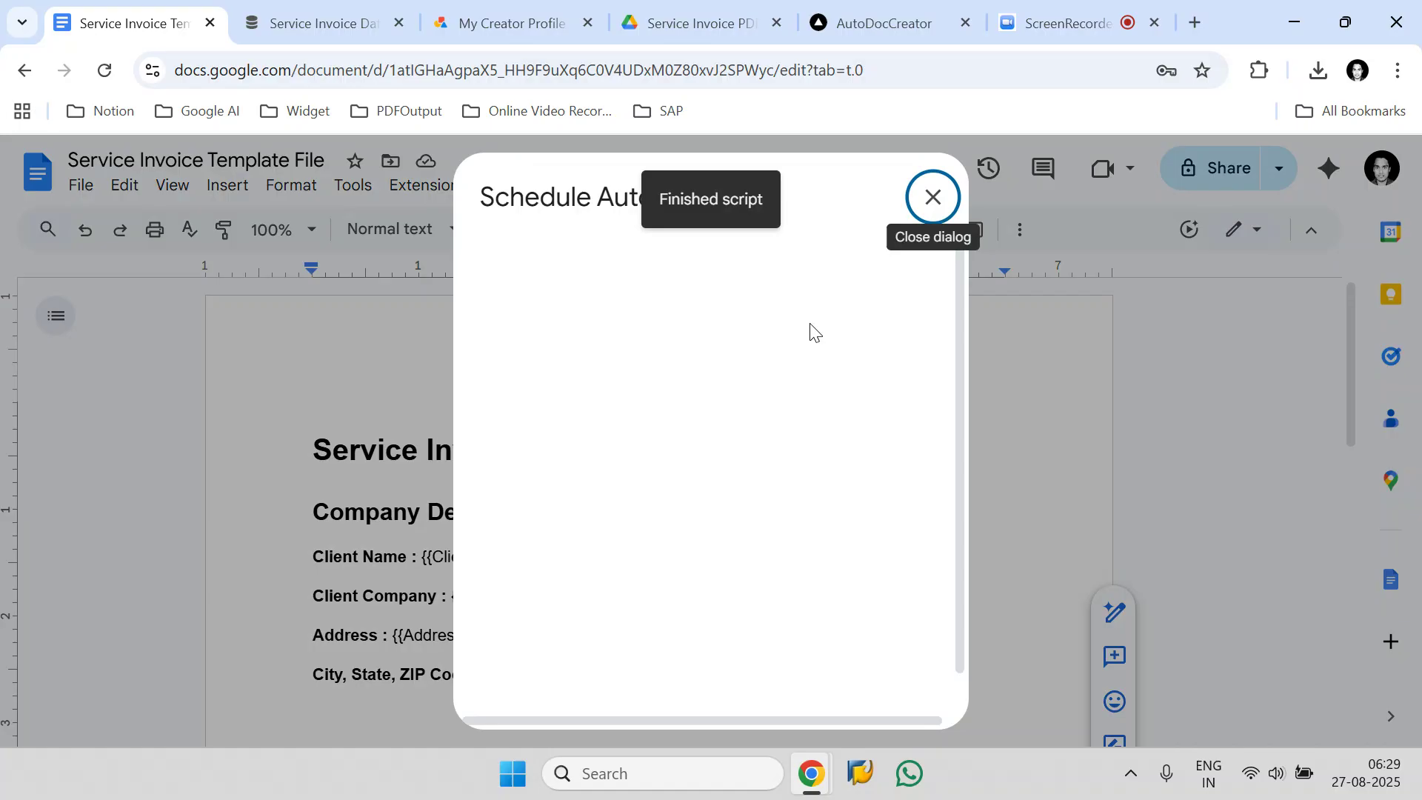
pyautogui.scroll(-3, 748, 393)
pyautogui.scroll(3, 623, 400)
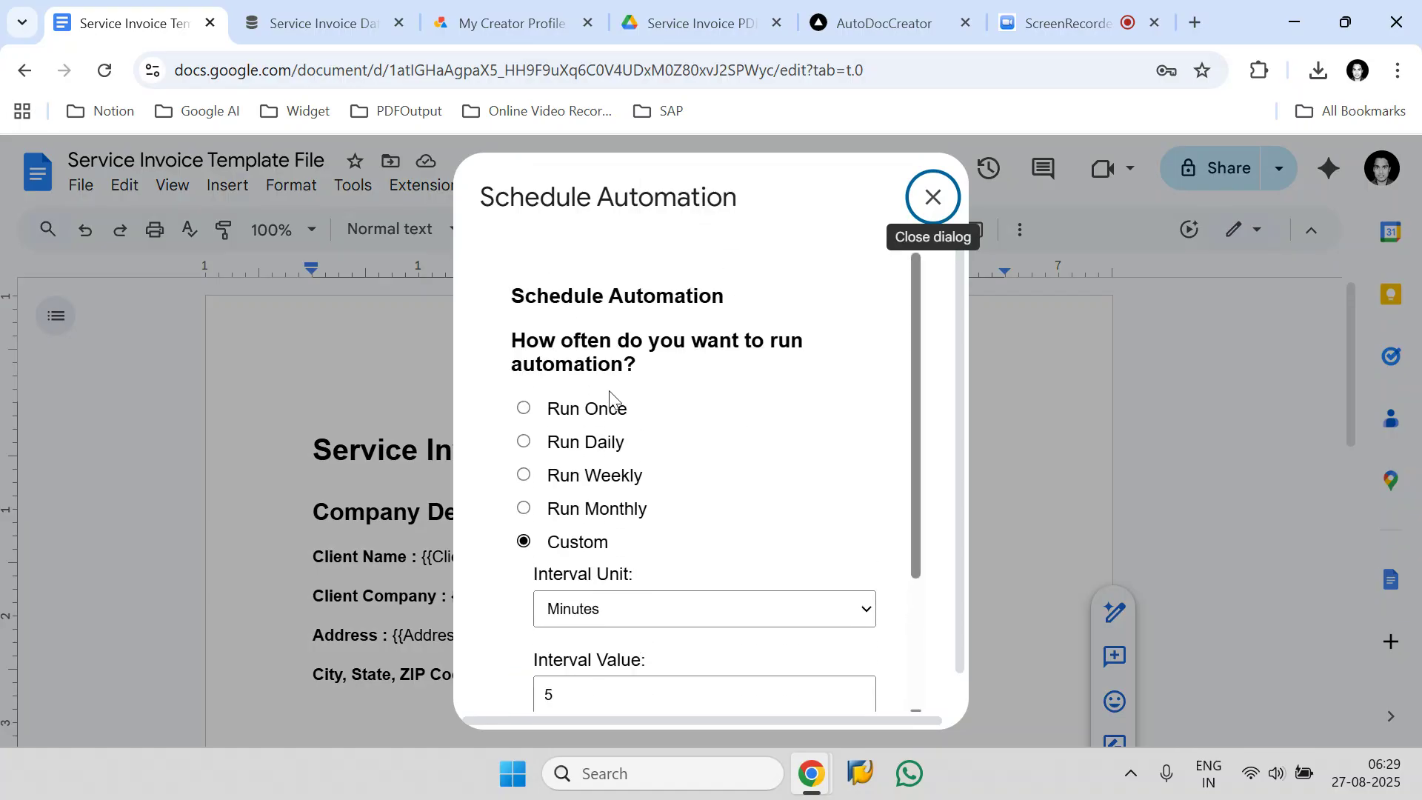
pyautogui.moveTo(515, 340); pyautogui.dragTo(641, 376)
pyautogui.scroll(-2, 669, 377)
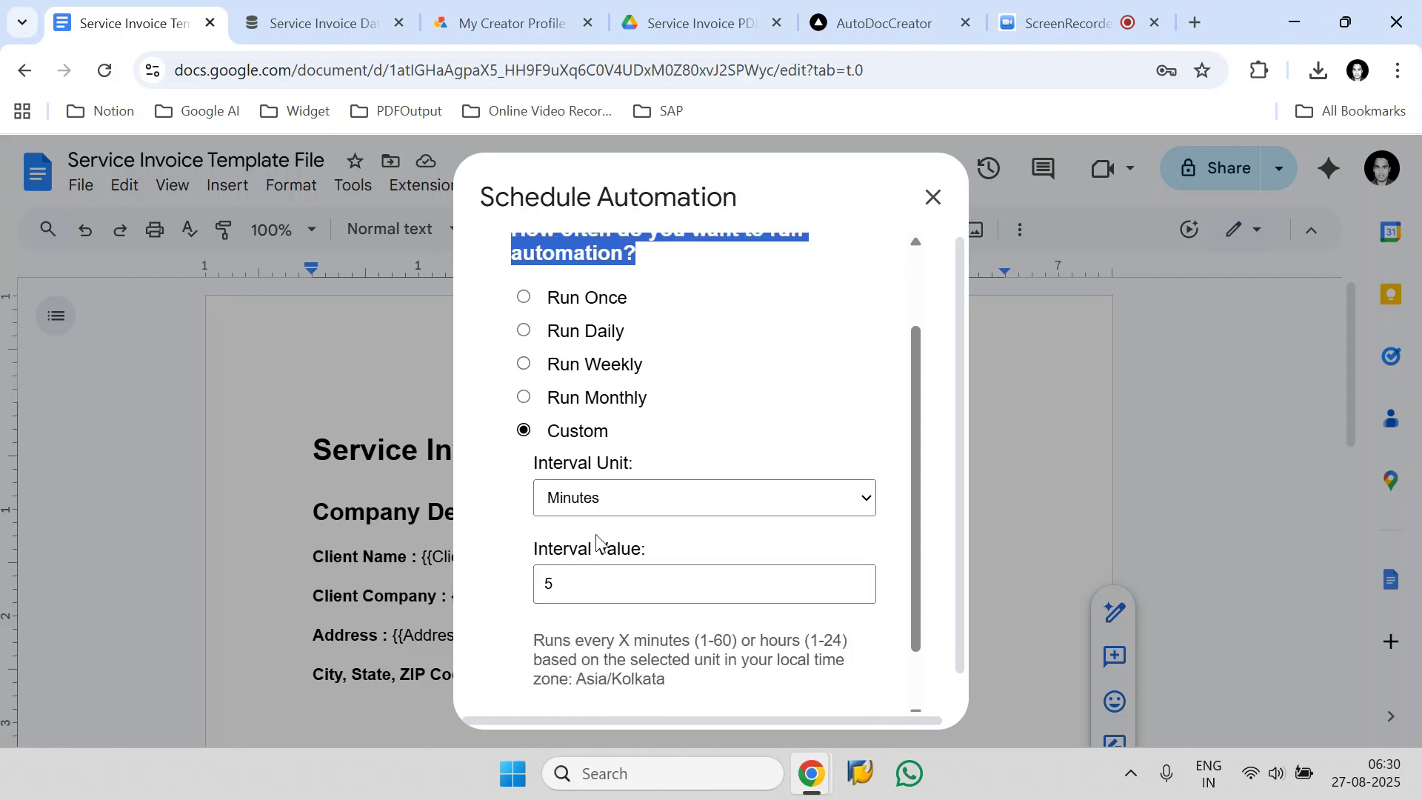
pyautogui.click(581, 498)
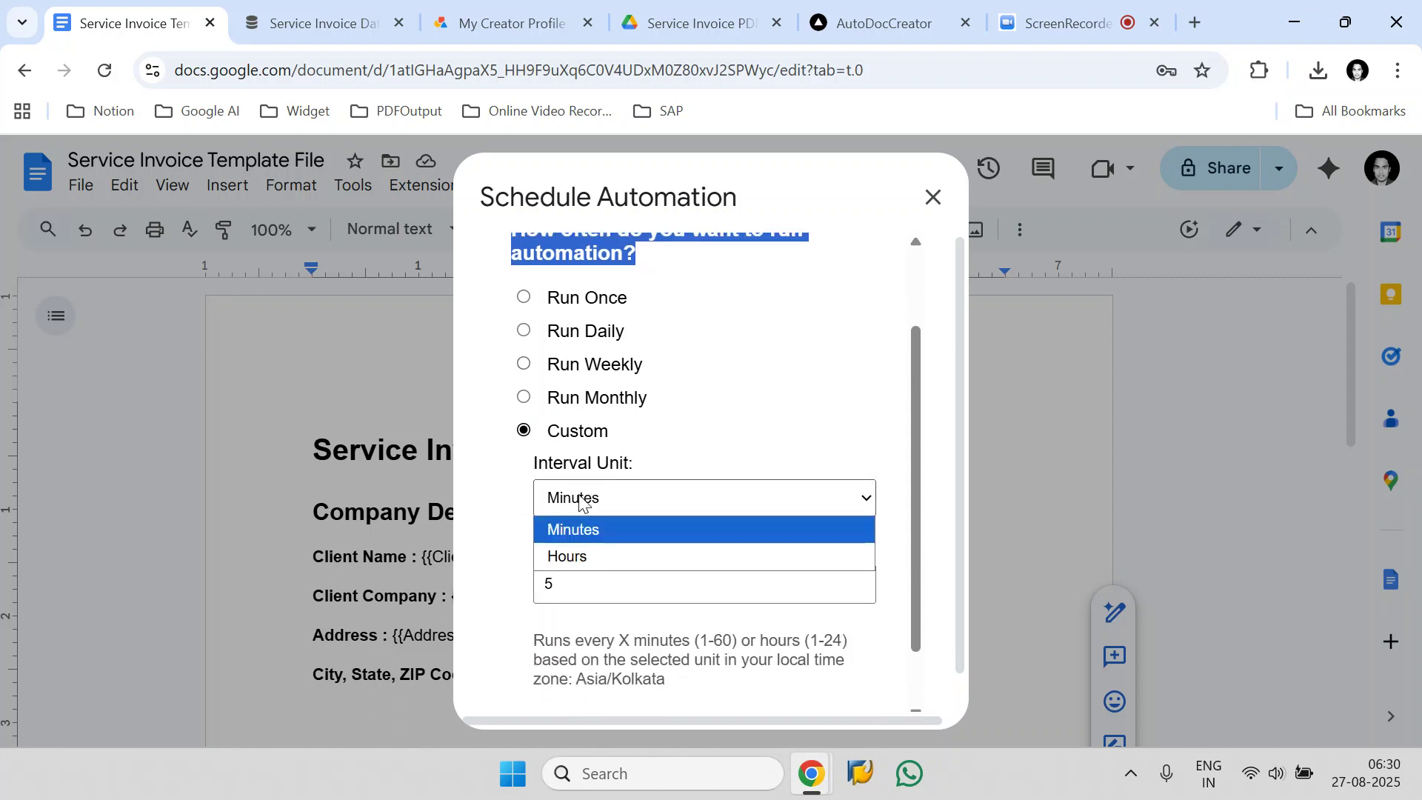
pyautogui.click(579, 530)
pyautogui.scroll(-1, 584, 587)
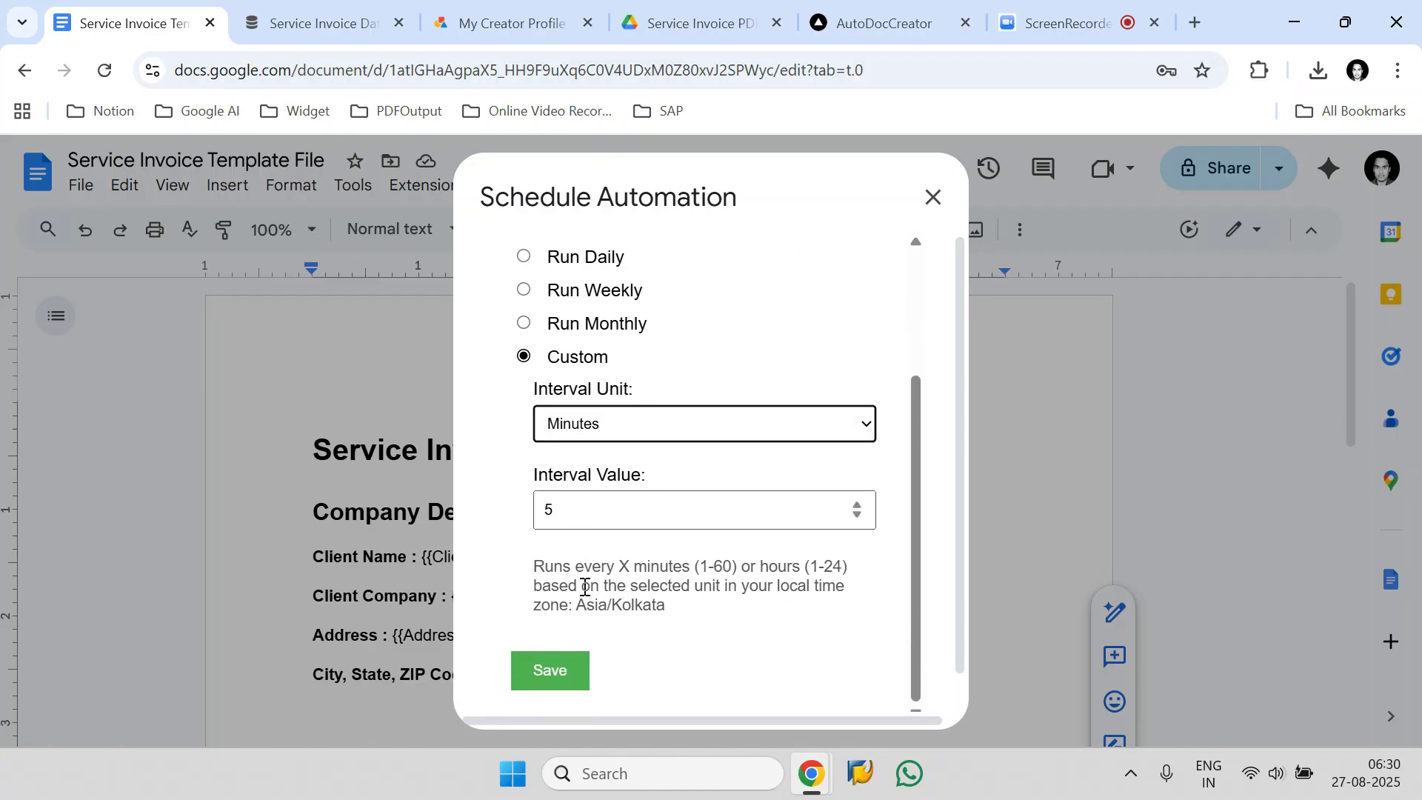
pyautogui.click(562, 692)
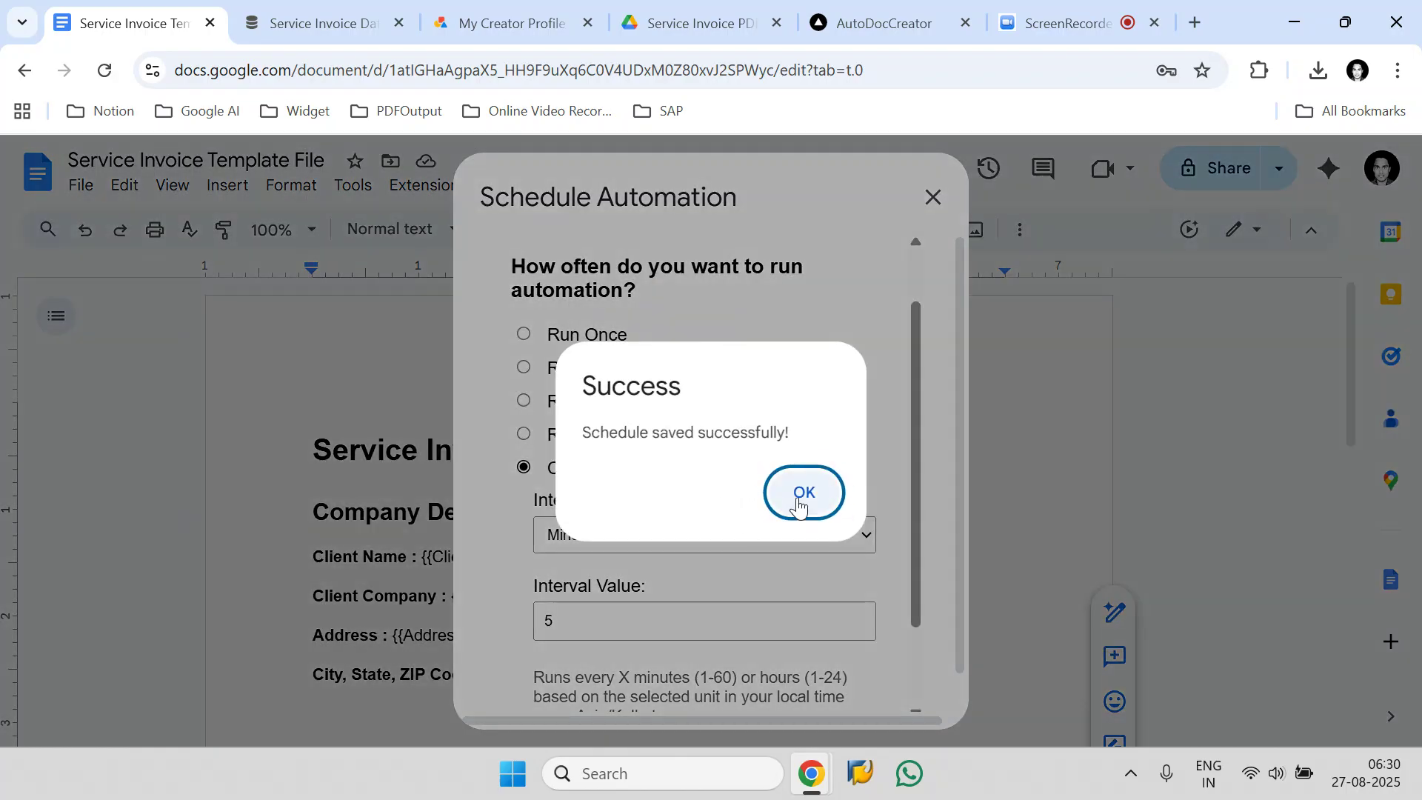
pyautogui.click(796, 498)
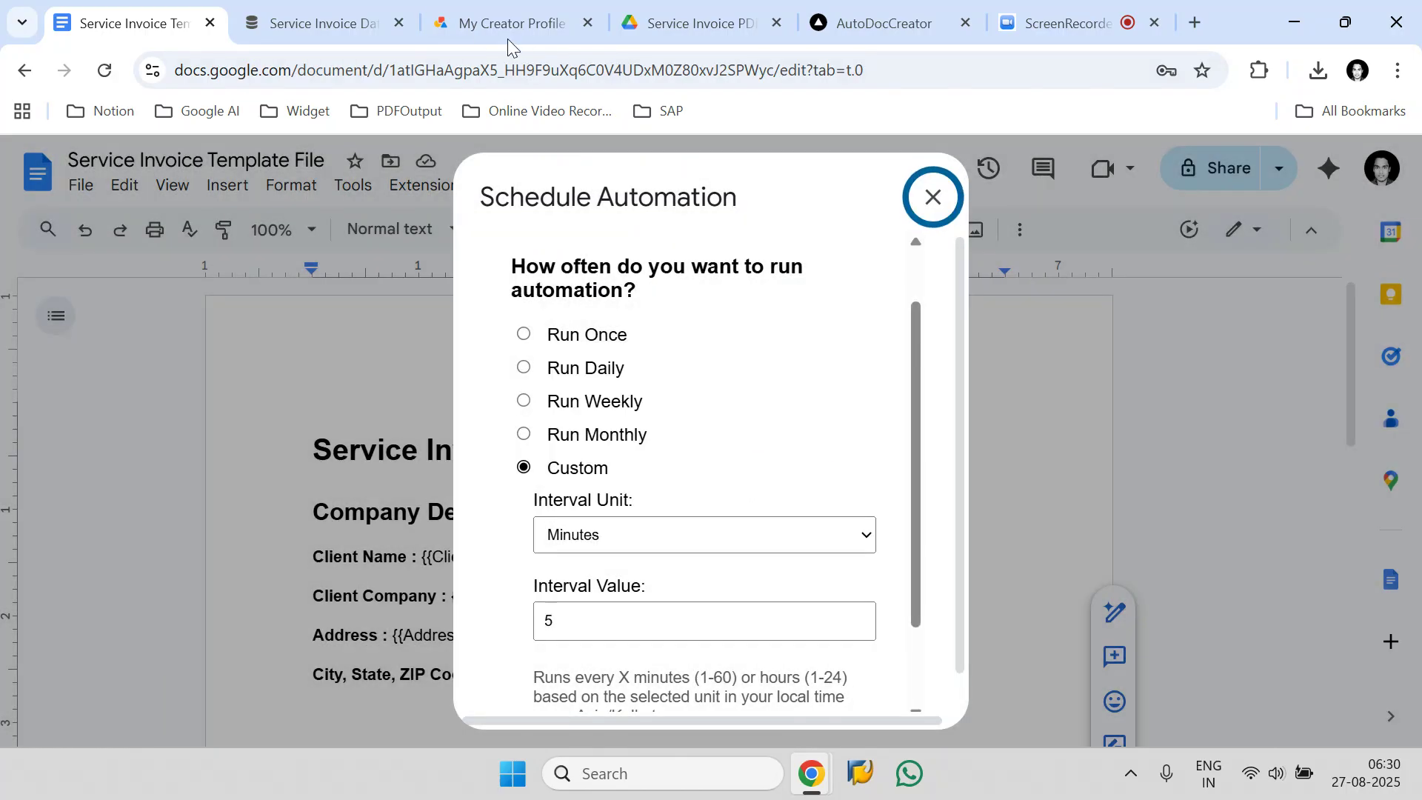
# - In the Notion database, set GeneratePDF to Ready to Generate for the first and third invoices and choose In Progress for the second
pyautogui.click(385, 10)
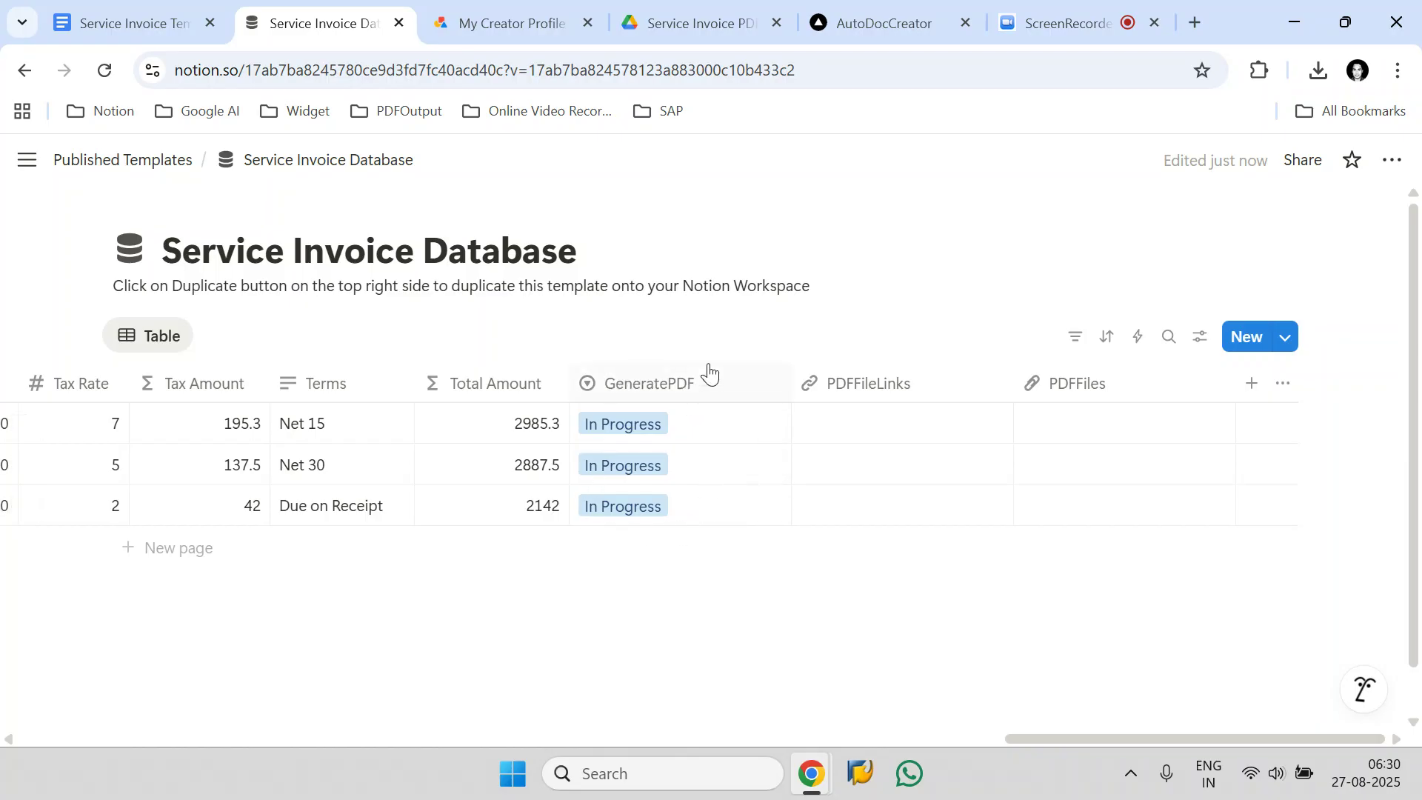
pyautogui.click(701, 430)
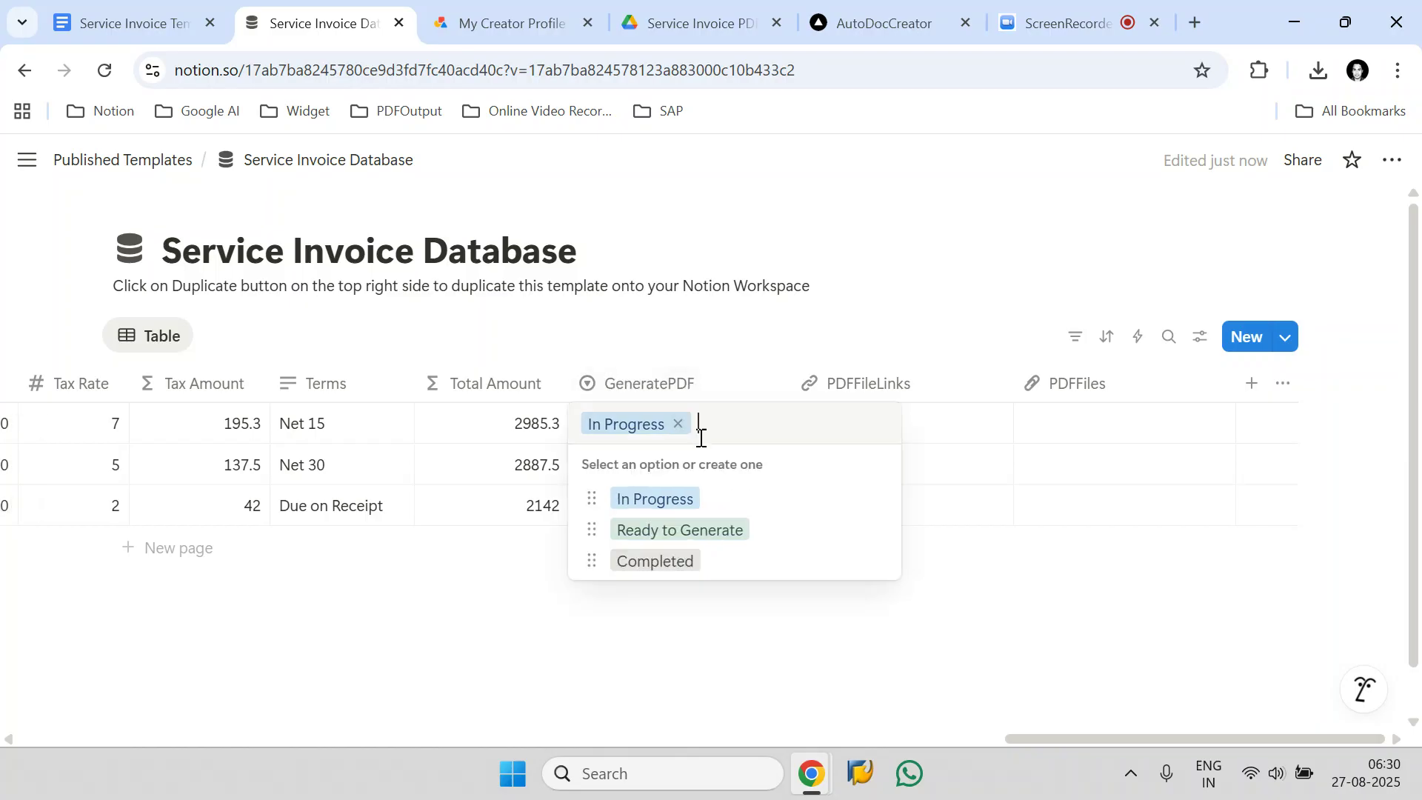
pyautogui.click(682, 531)
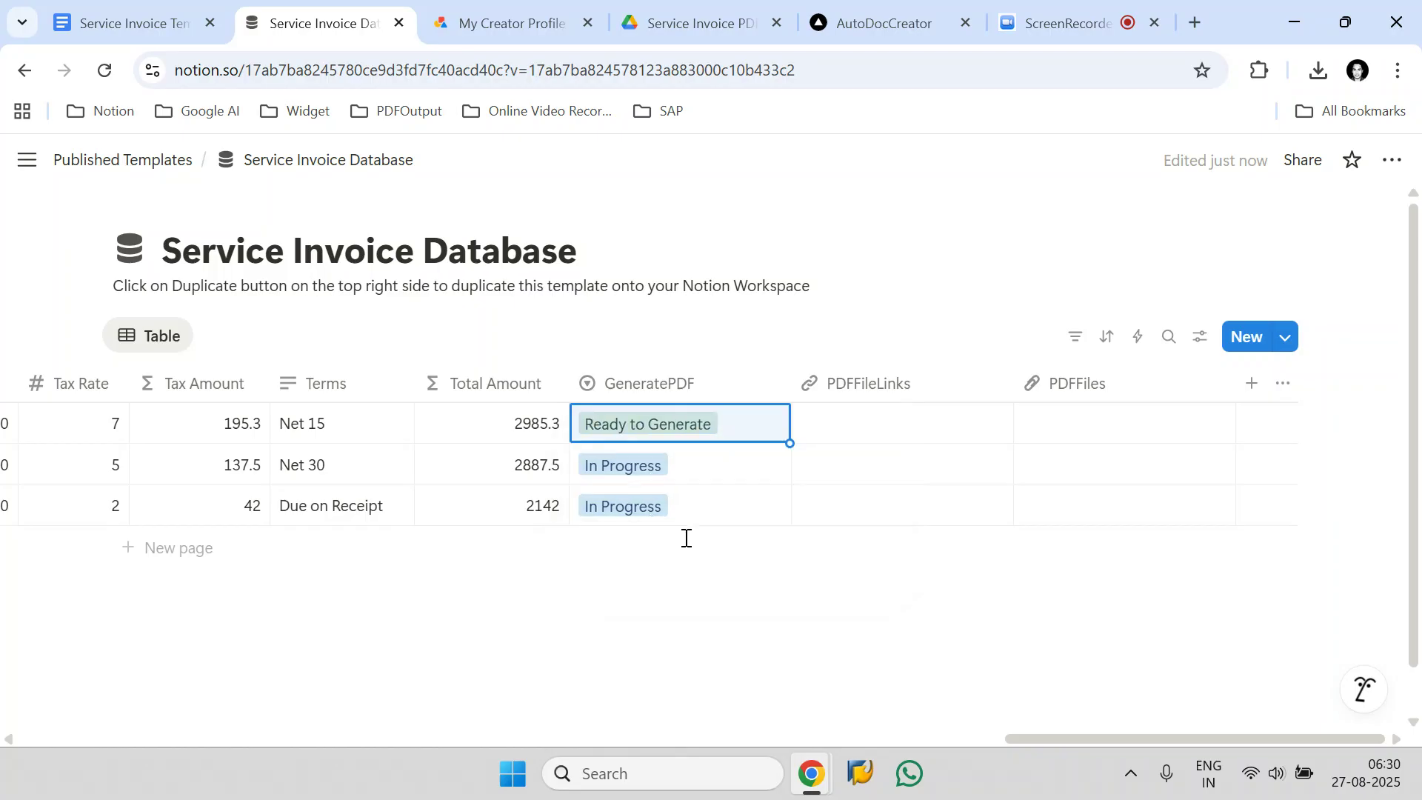
pyautogui.click(676, 508)
pyautogui.click(694, 611)
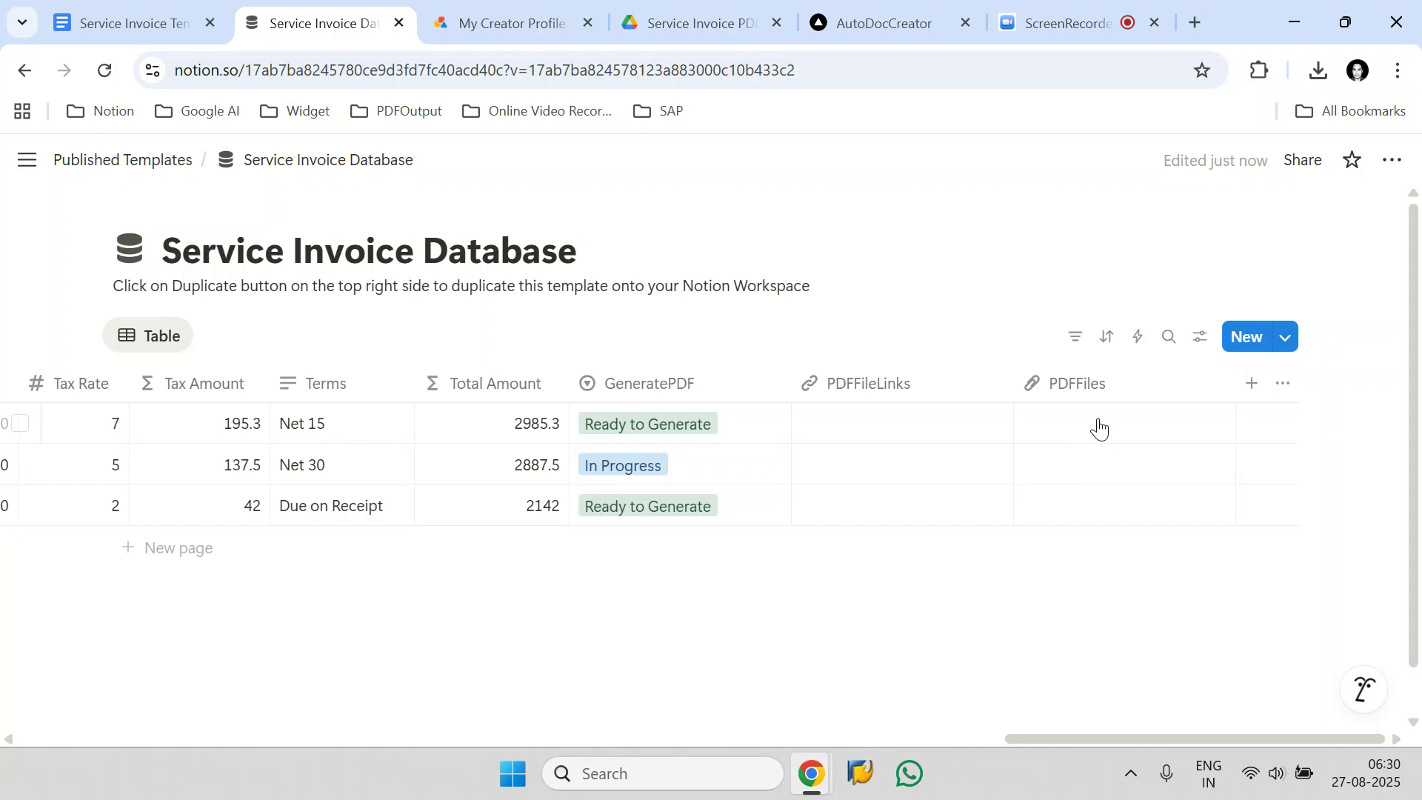
pyautogui.click(676, 474)
pyautogui.click(681, 543)
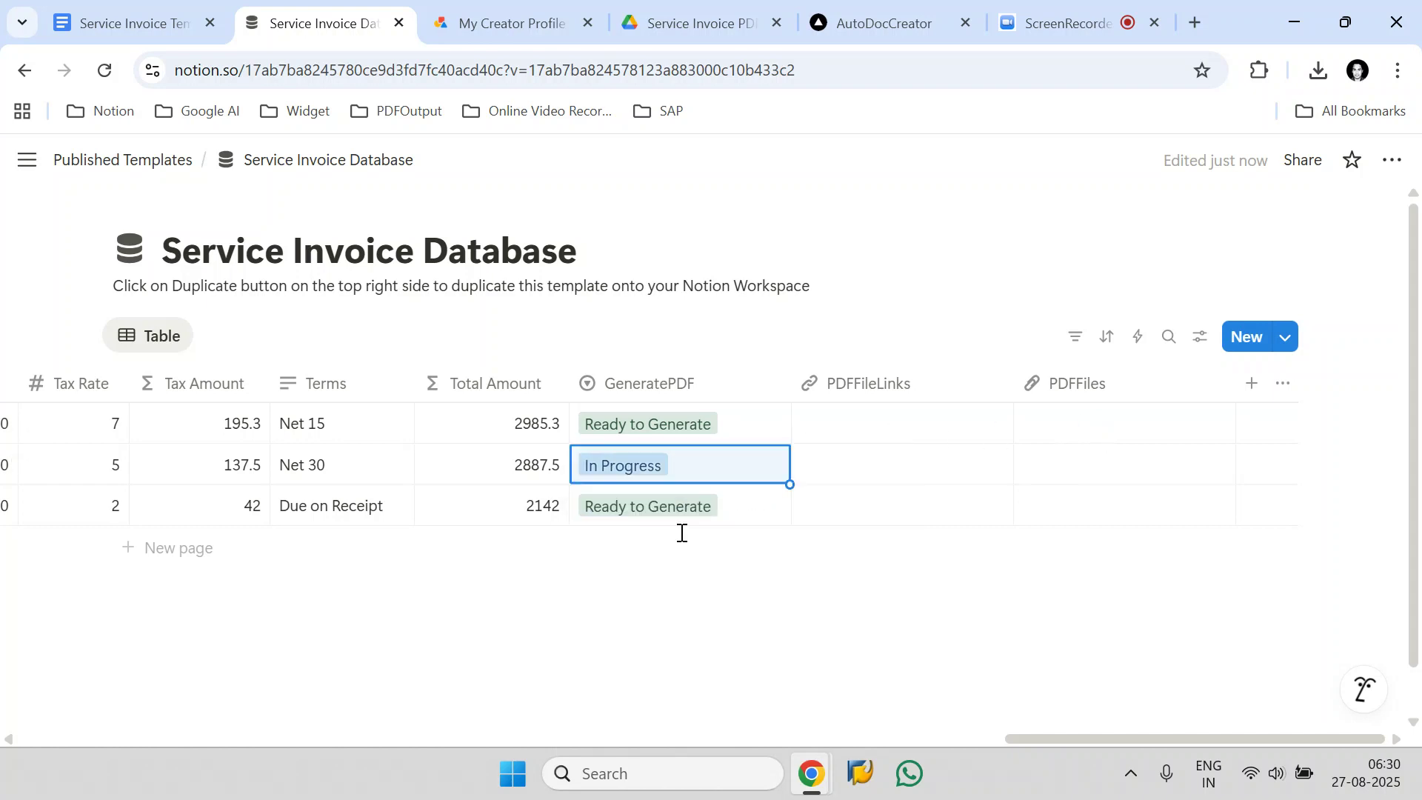
# - Deselect the second invoice's status cell and narrow the GeneratePDF column in the invoice table
pyautogui.click(25, 468)
pyautogui.click(644, 651)
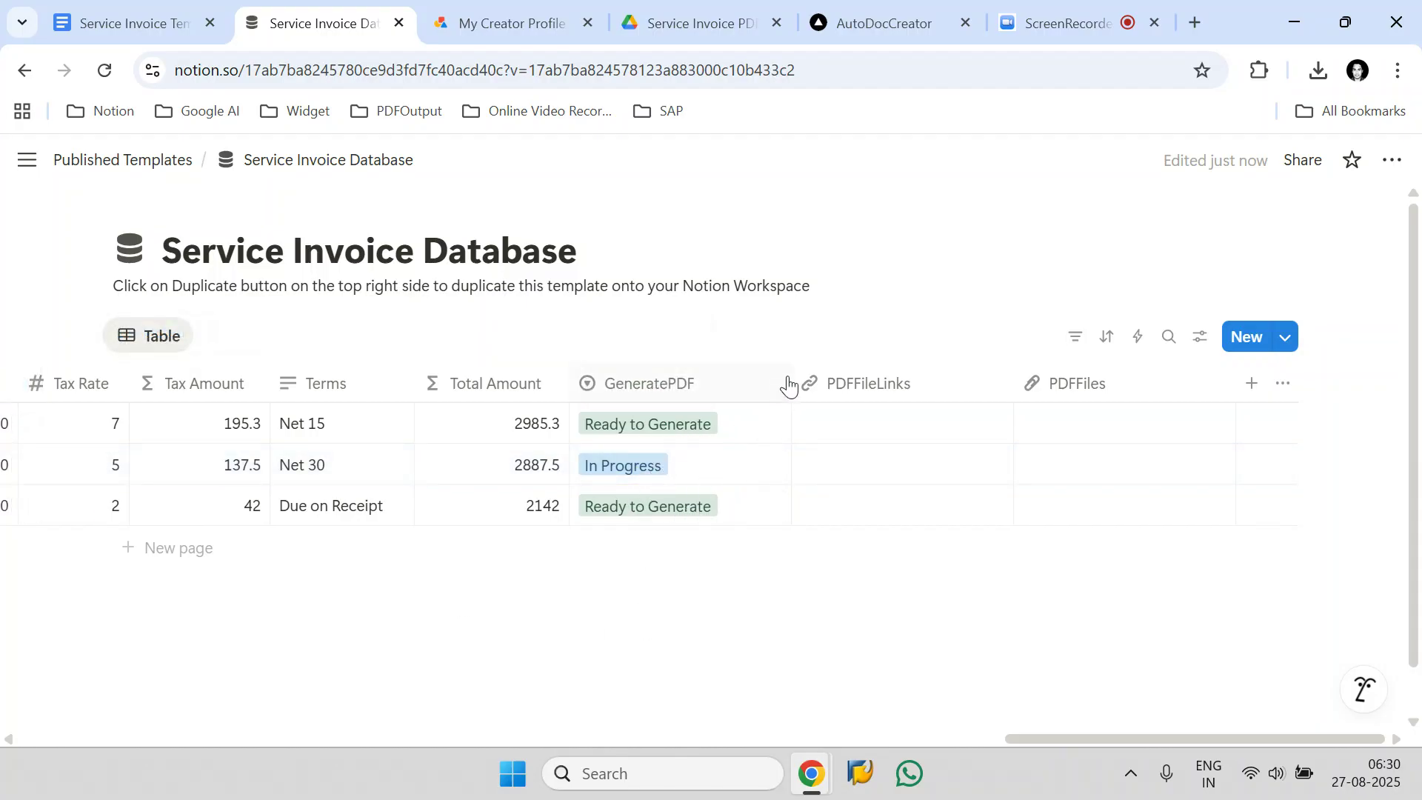
pyautogui.moveTo(787, 375); pyautogui.dragTo(742, 384)
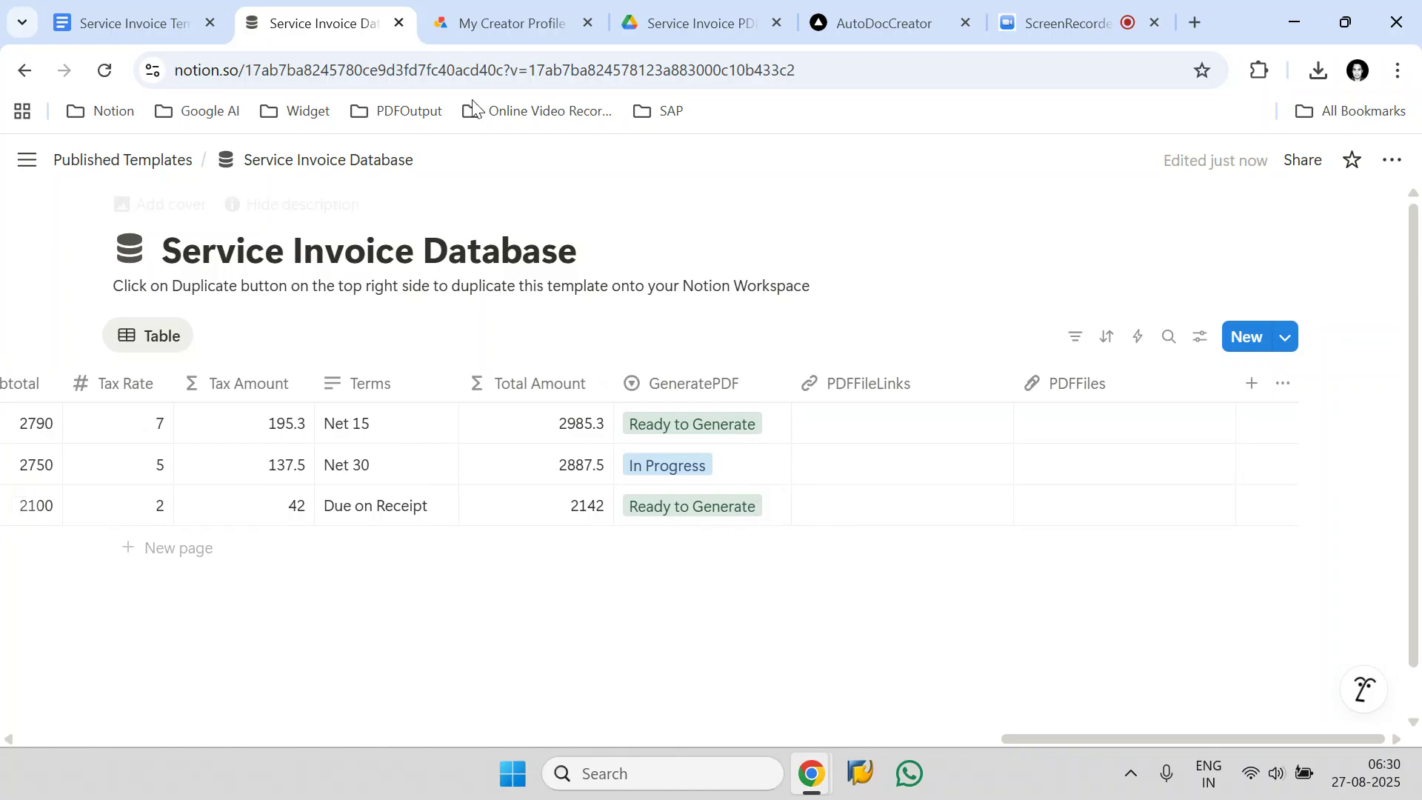
pyautogui.click(126, 23)
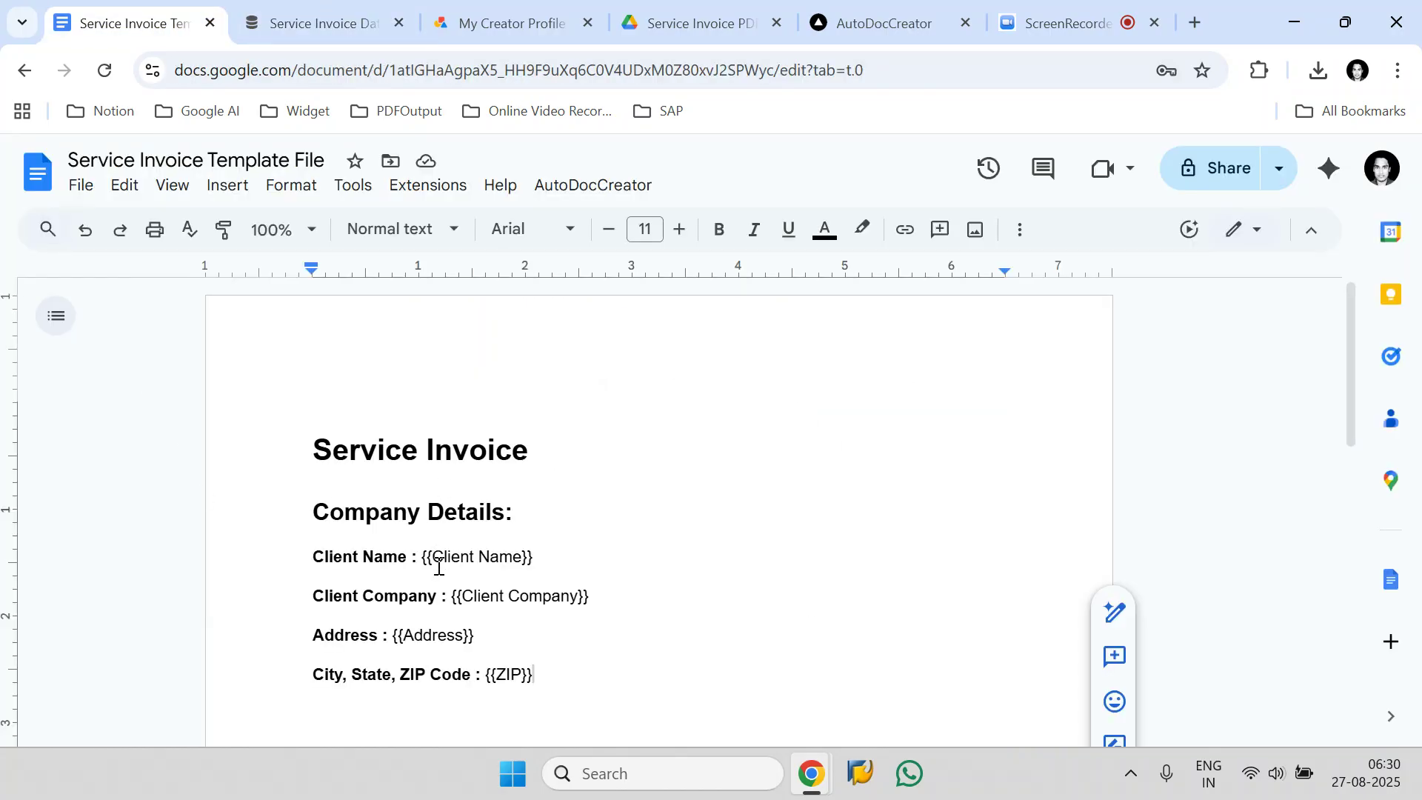
pyautogui.click(366, 15)
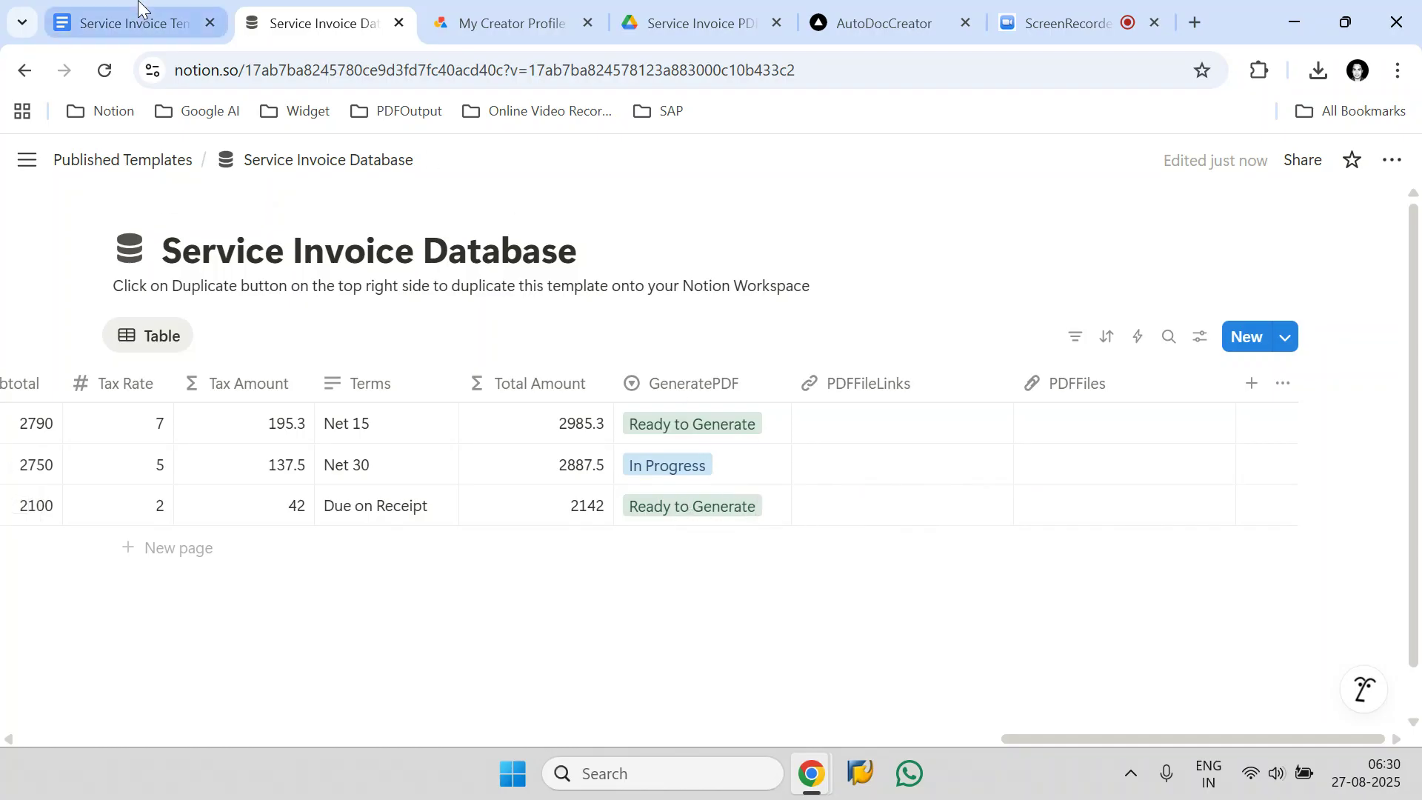
pyautogui.click(172, 33)
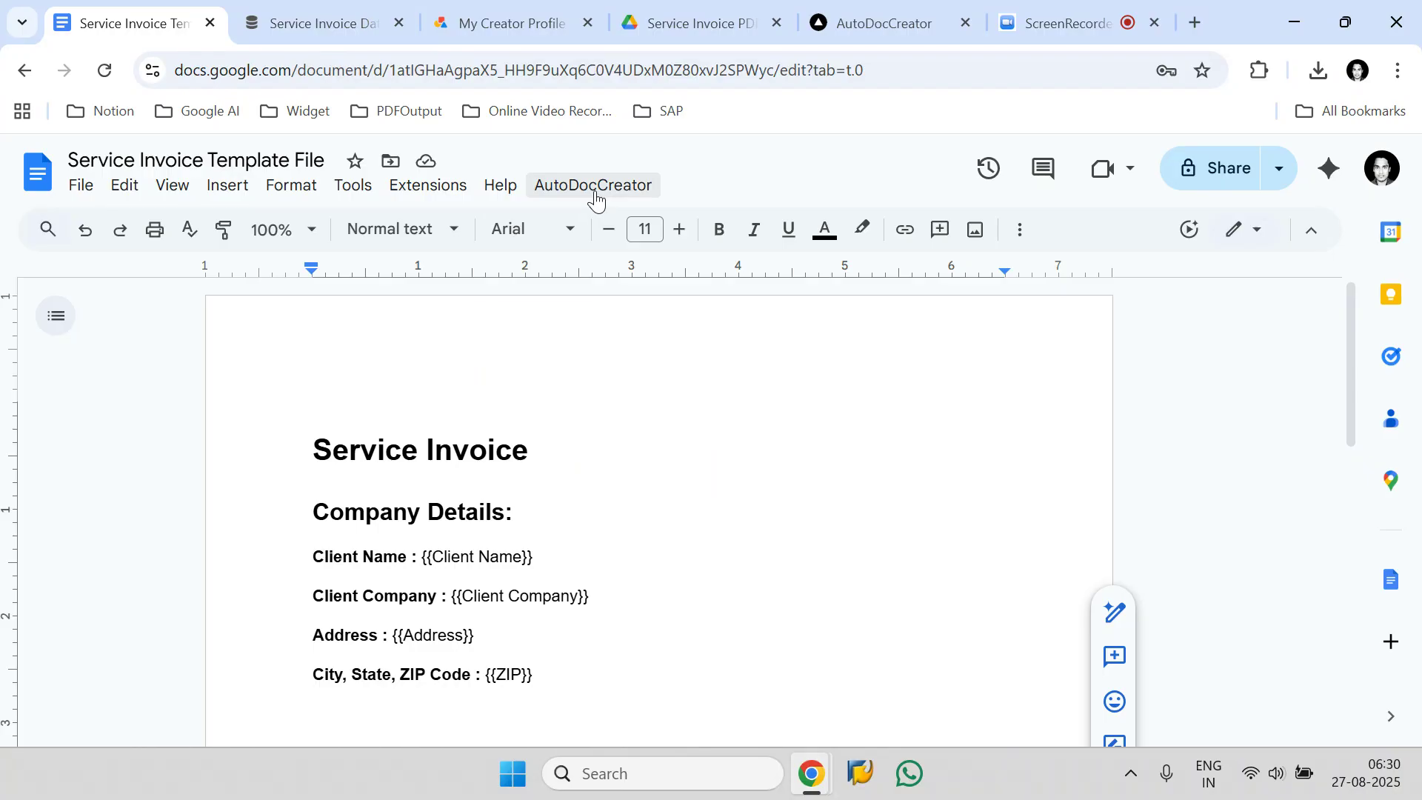
pyautogui.click(324, 22)
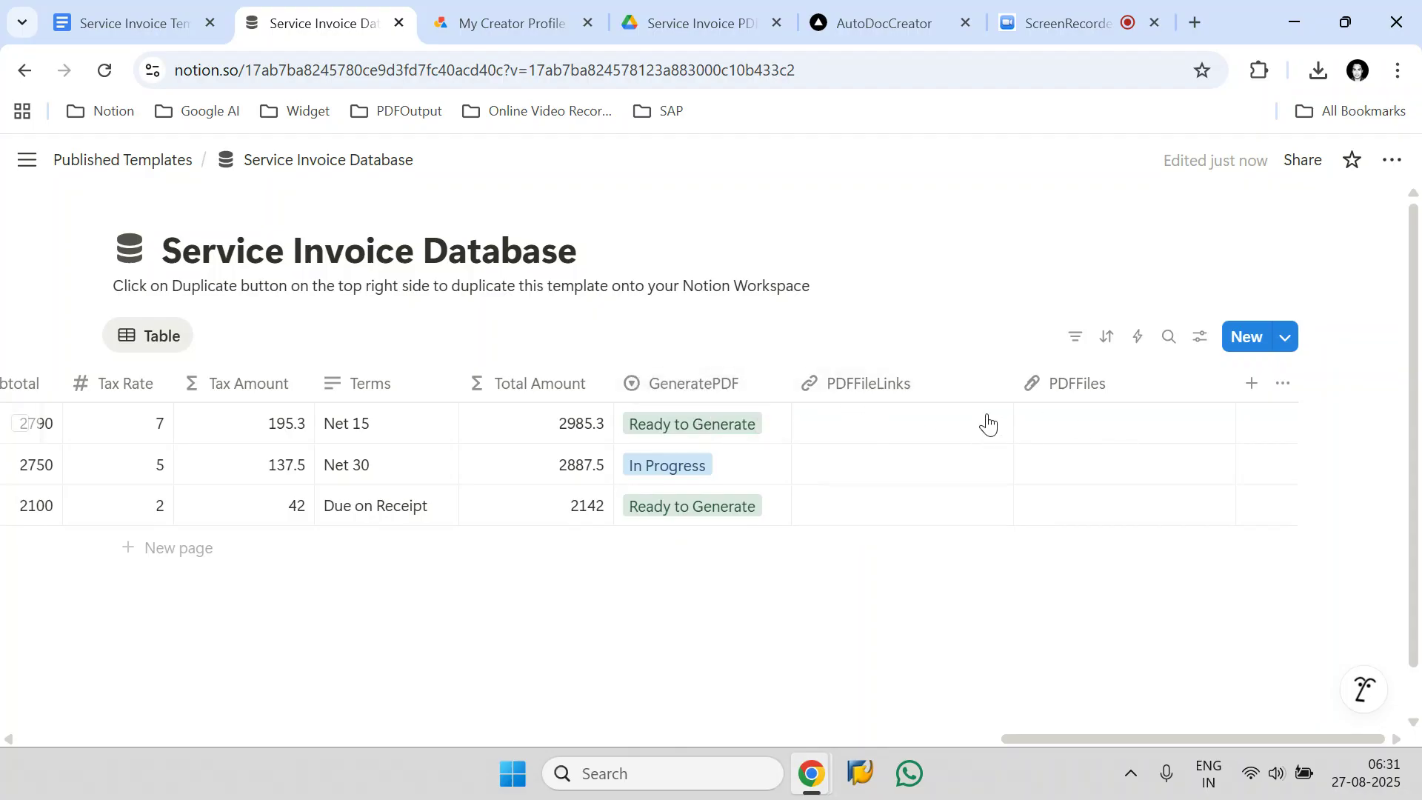
pyautogui.click(1067, 22)
pyautogui.click(629, 688)
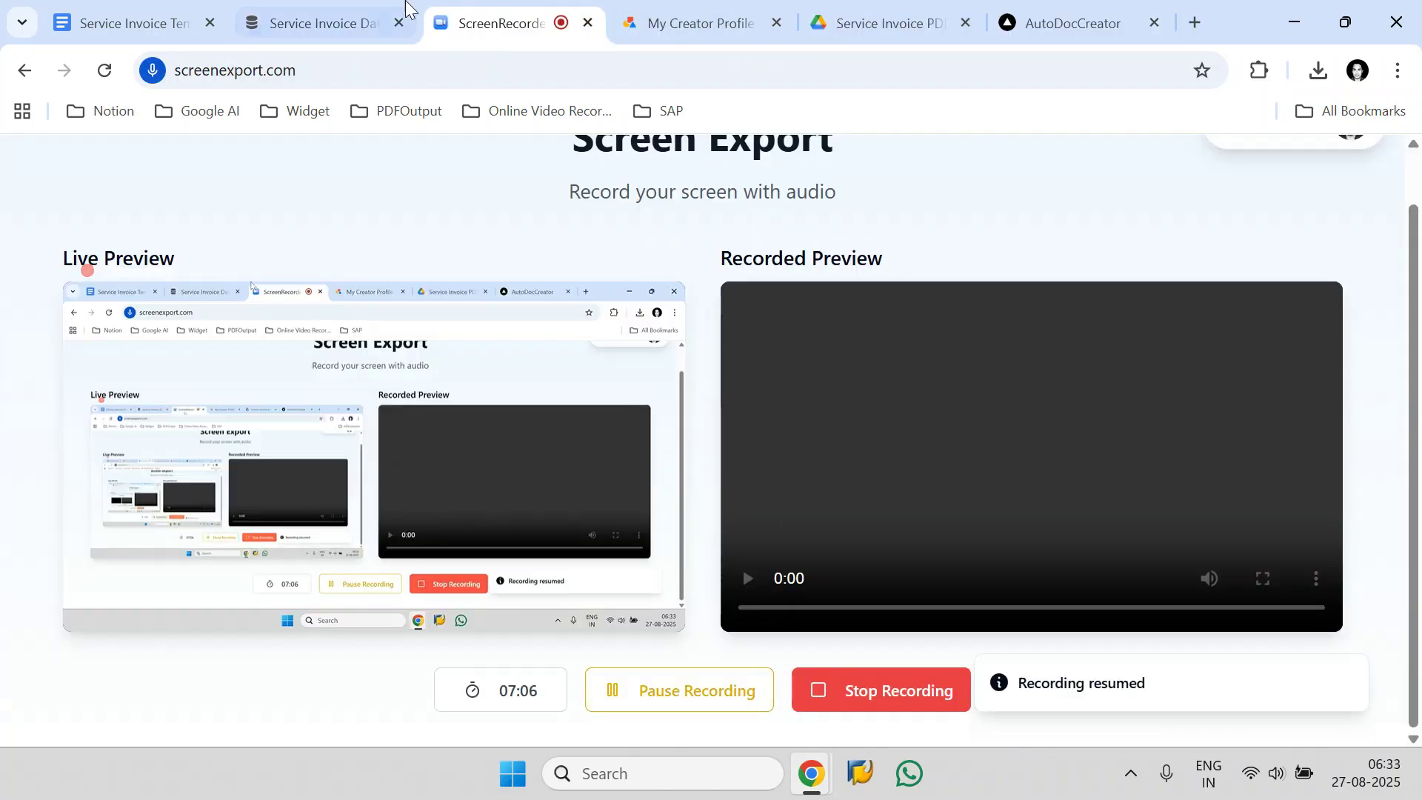
# - In the Notion database, open the first invoice's Drive link under PDFFileLinks and review the client and invoice details in the generated PDF
pyautogui.click(314, 23)
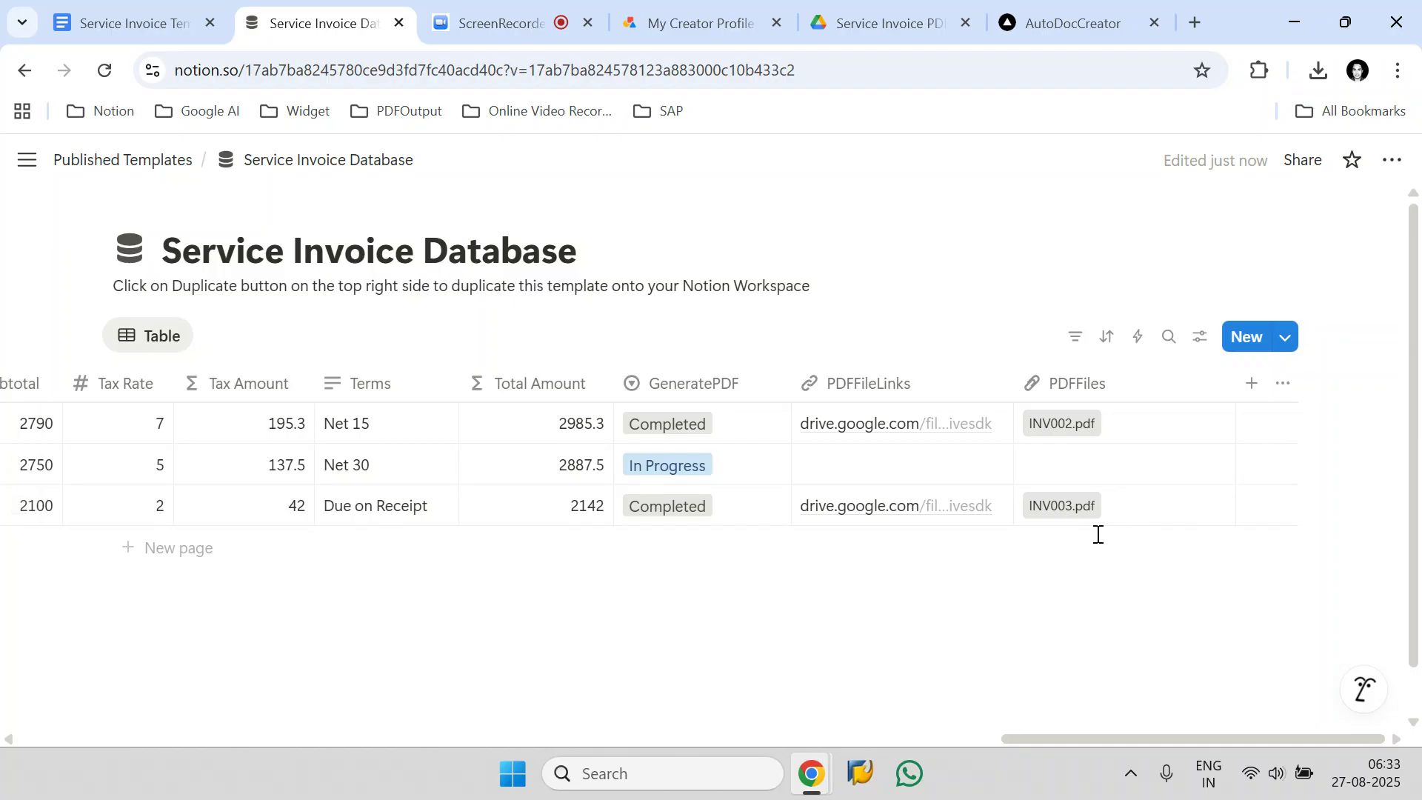
pyautogui.click(848, 430)
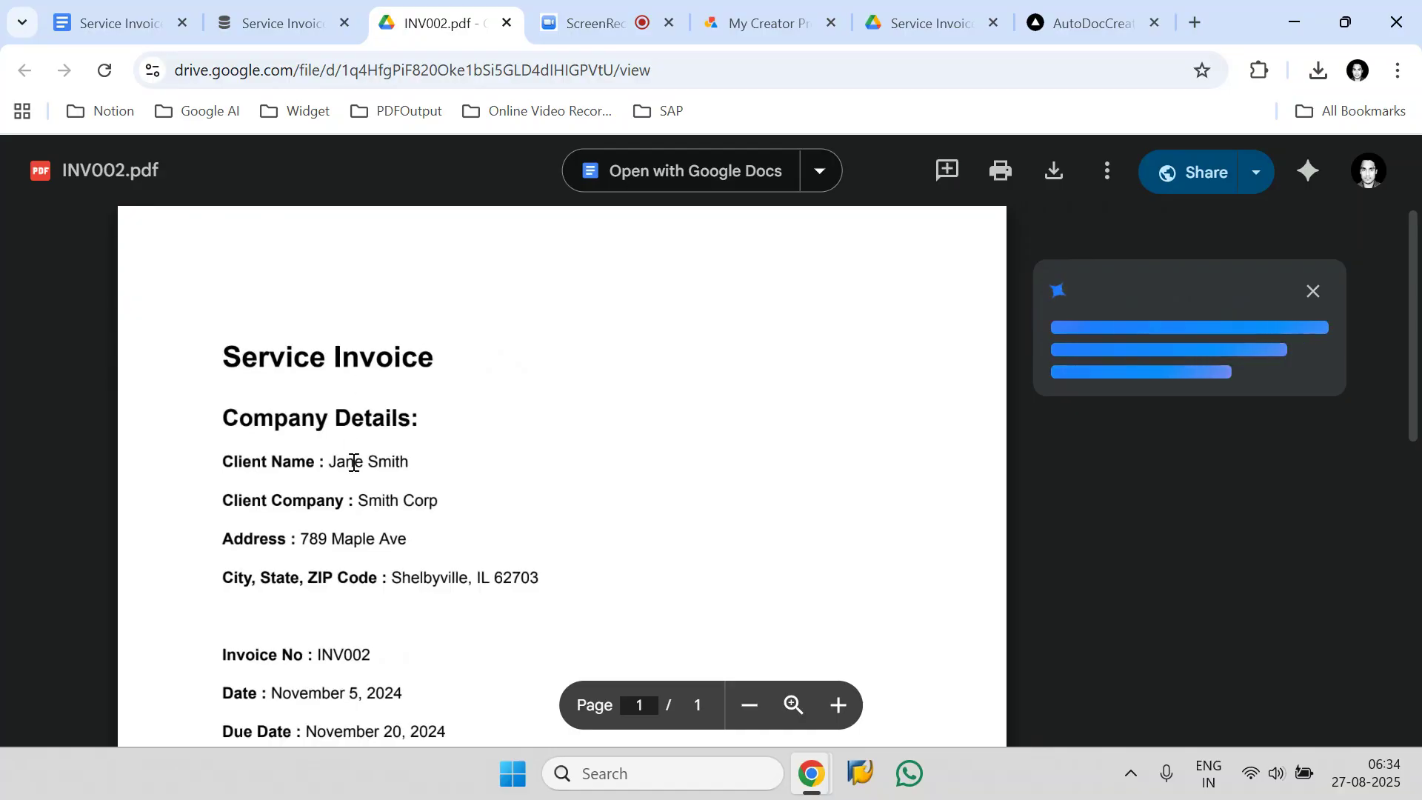
pyautogui.moveTo(331, 462); pyautogui.dragTo(432, 501)
pyautogui.scroll(-5, 424, 476)
pyautogui.scroll(-2, 423, 454)
pyautogui.scroll(7, 422, 450)
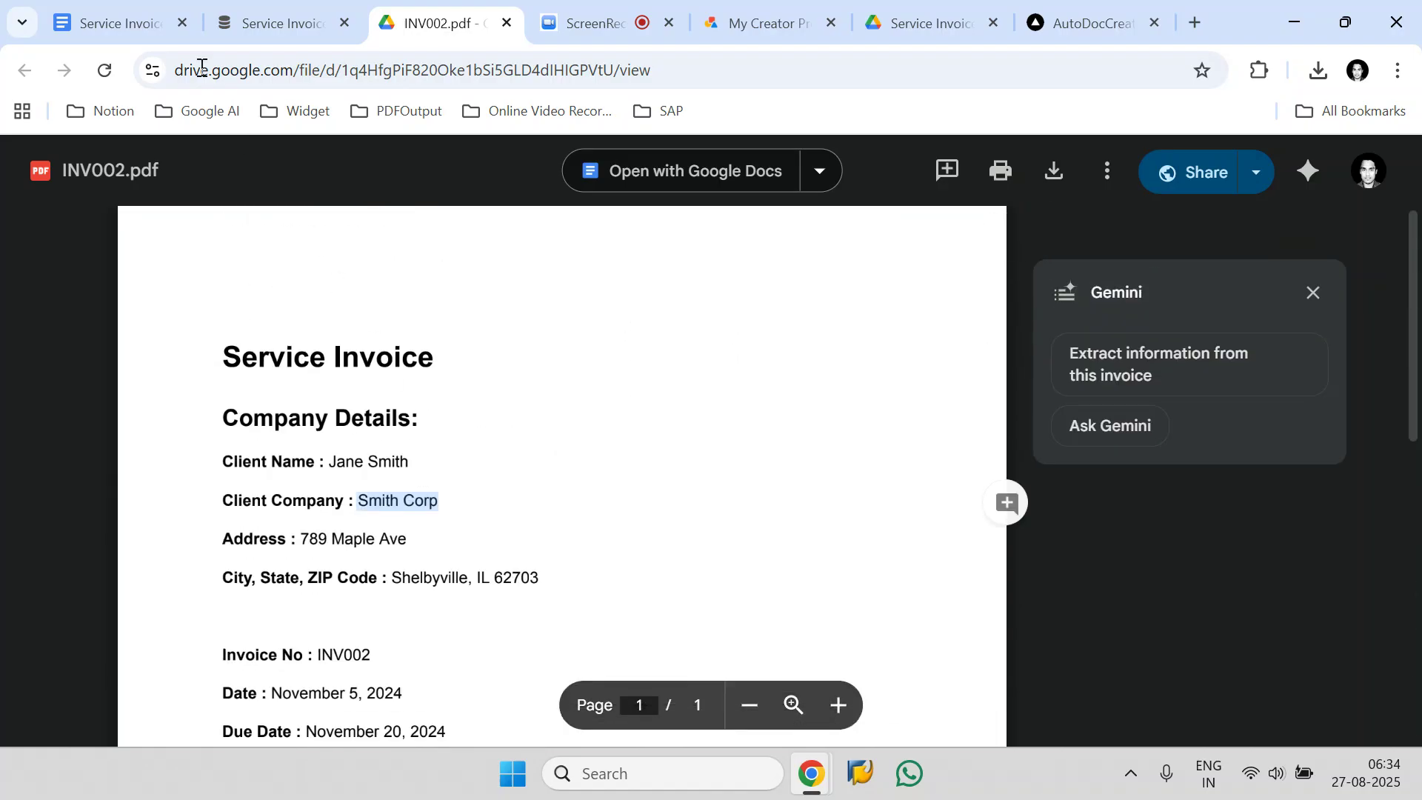
# - Compare the first invoice's row in the Notion database with the opened INV002.pdf
pyautogui.click(274, 23)
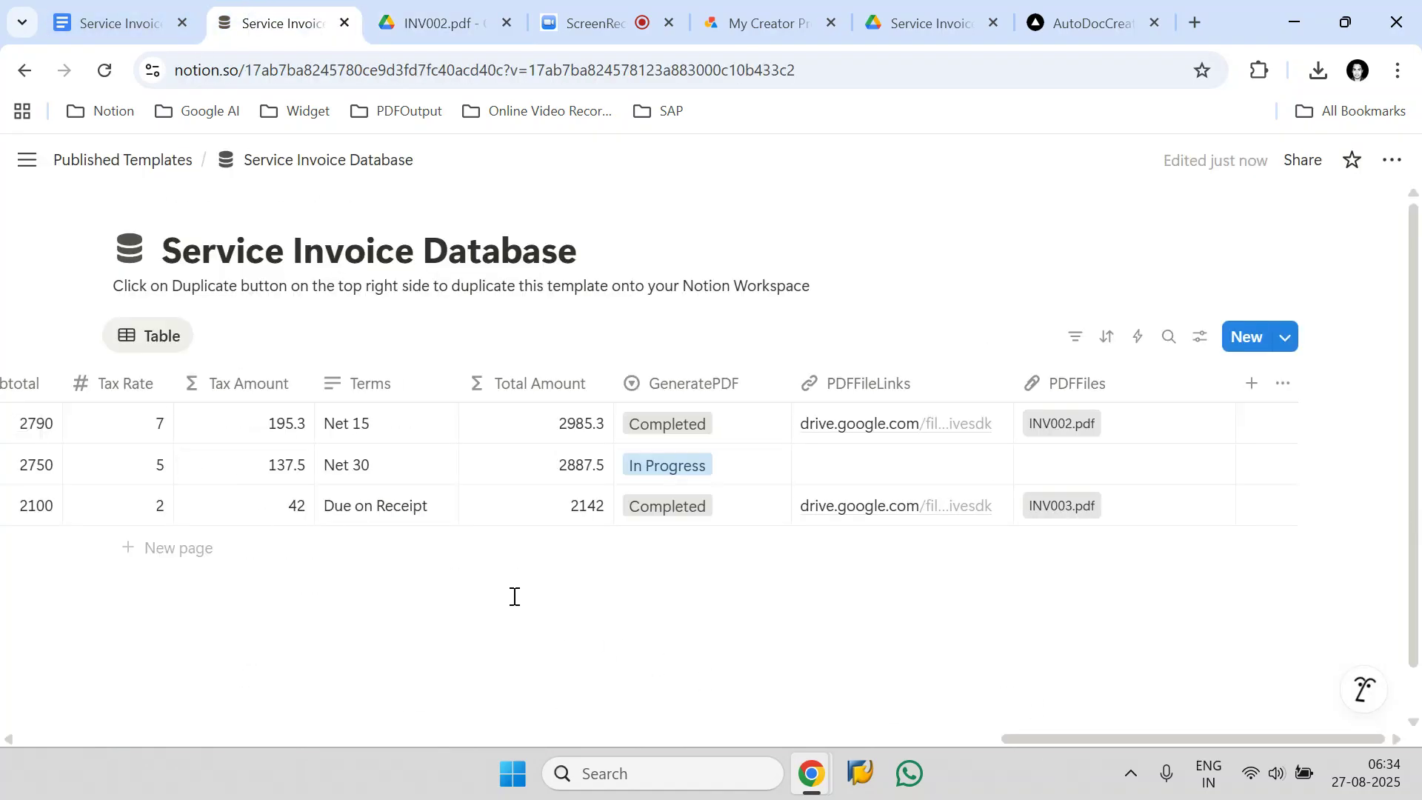
pyautogui.click(20, 424)
pyautogui.moveTo(1171, 736); pyautogui.dragTo(1149, 670)
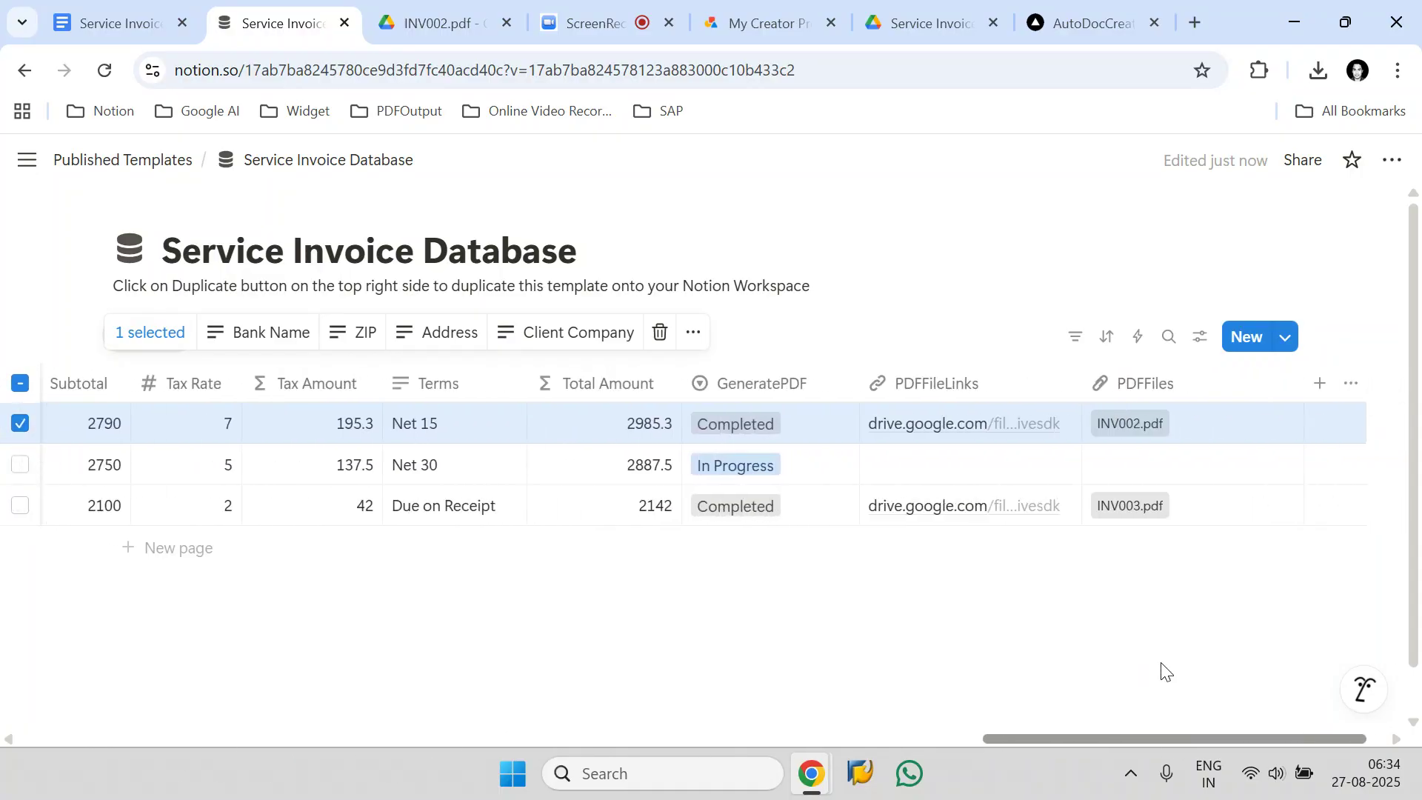
pyautogui.click(427, 39)
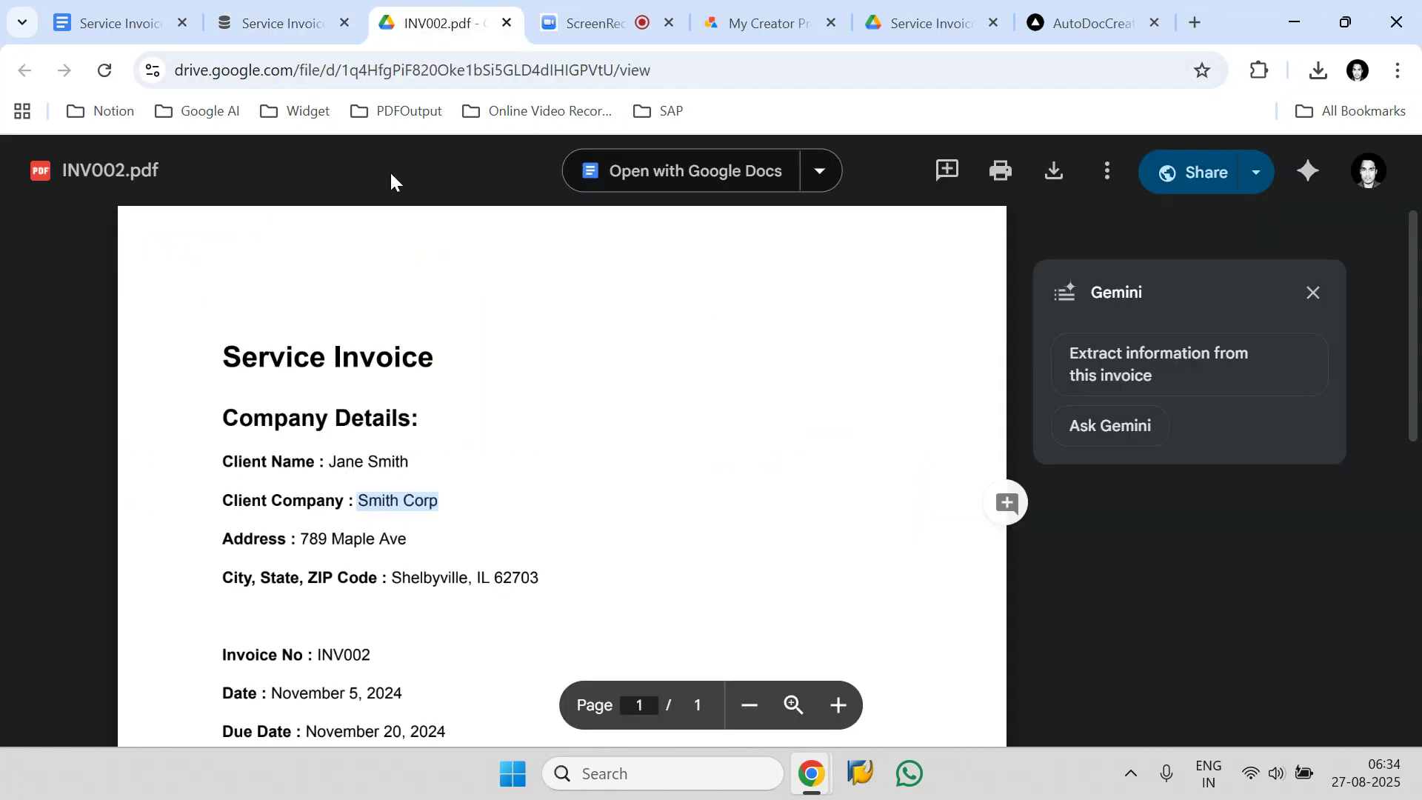
pyautogui.click(563, 71)
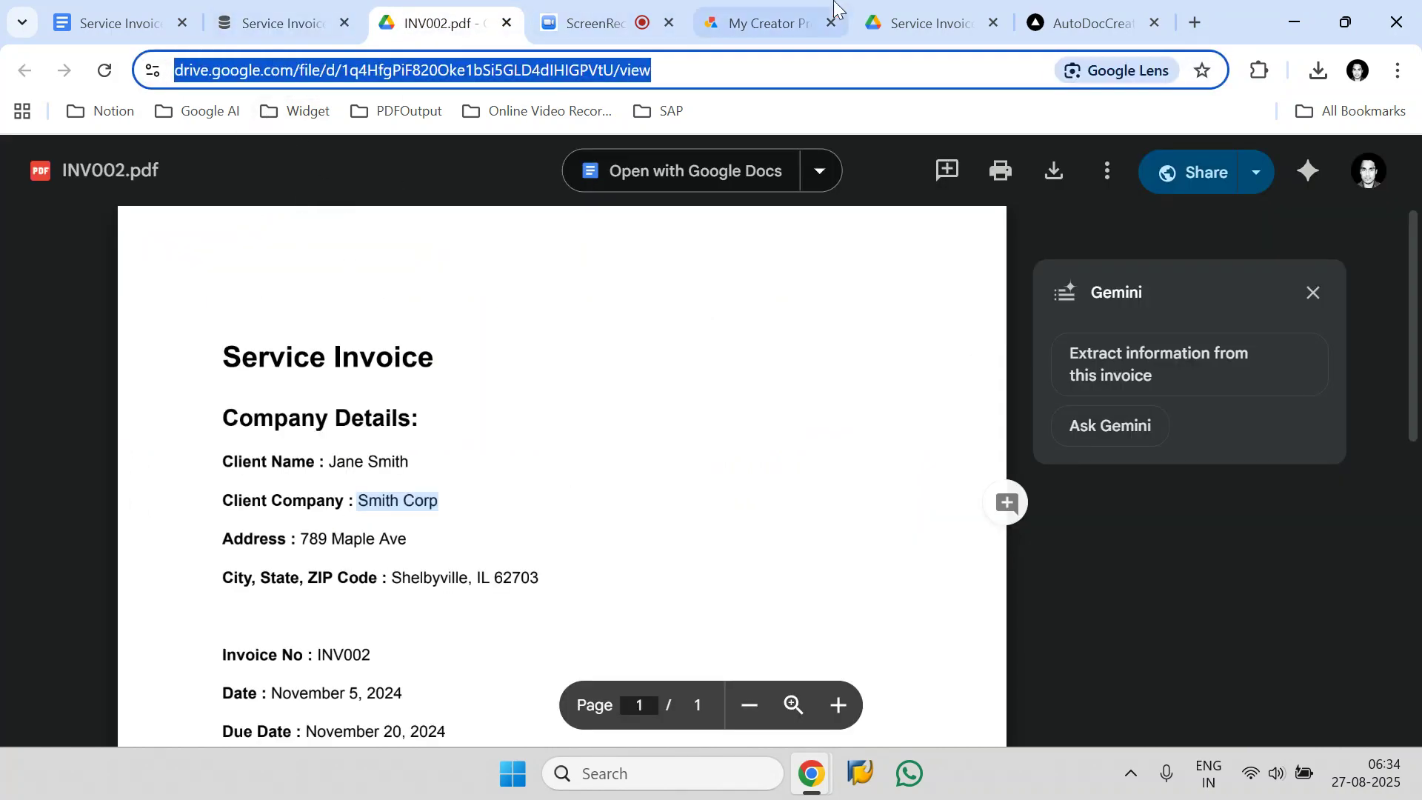
# - Reload the Service Invoice PDFs folder in Google Drive and check the generated PDF files
pyautogui.click(908, 11)
pyautogui.click(104, 74)
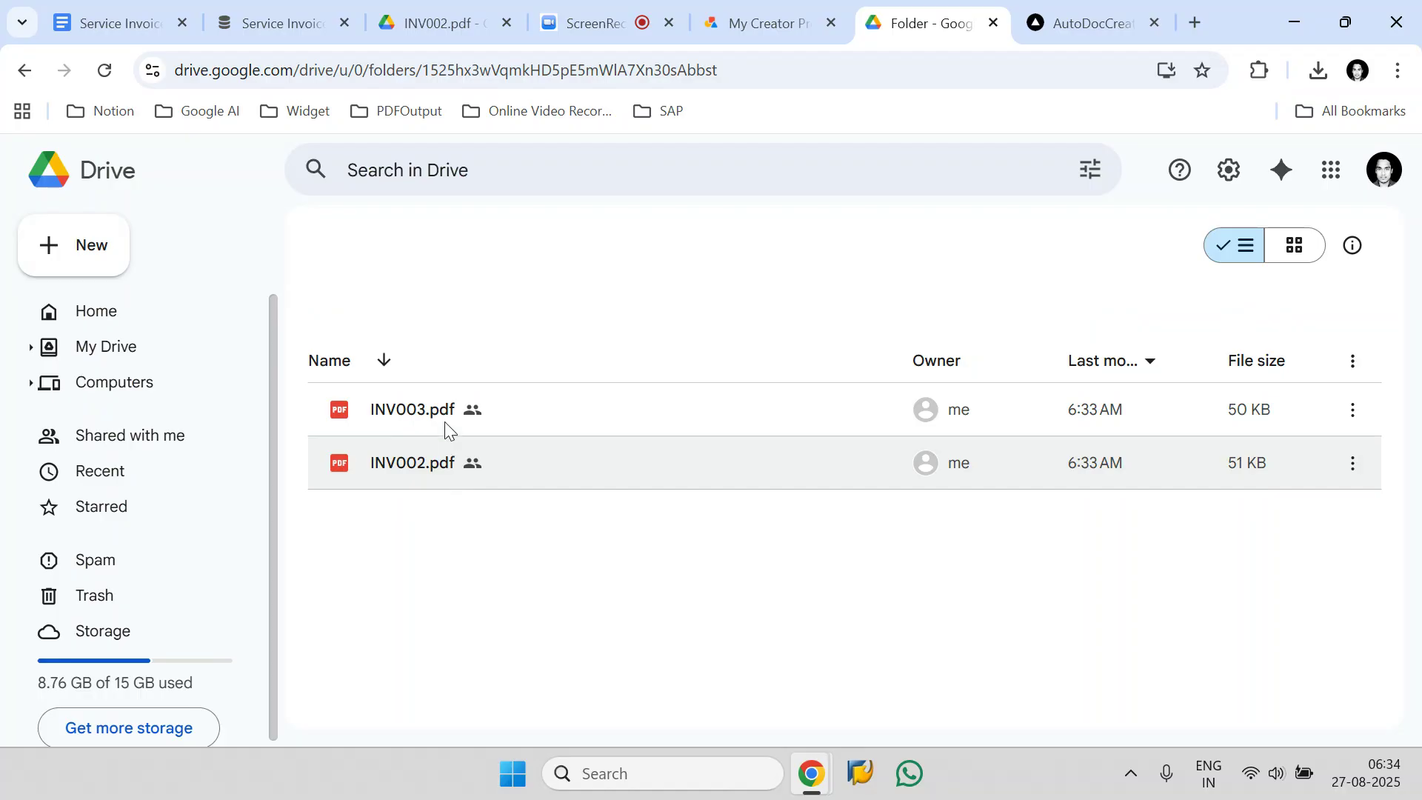
pyautogui.click(444, 438)
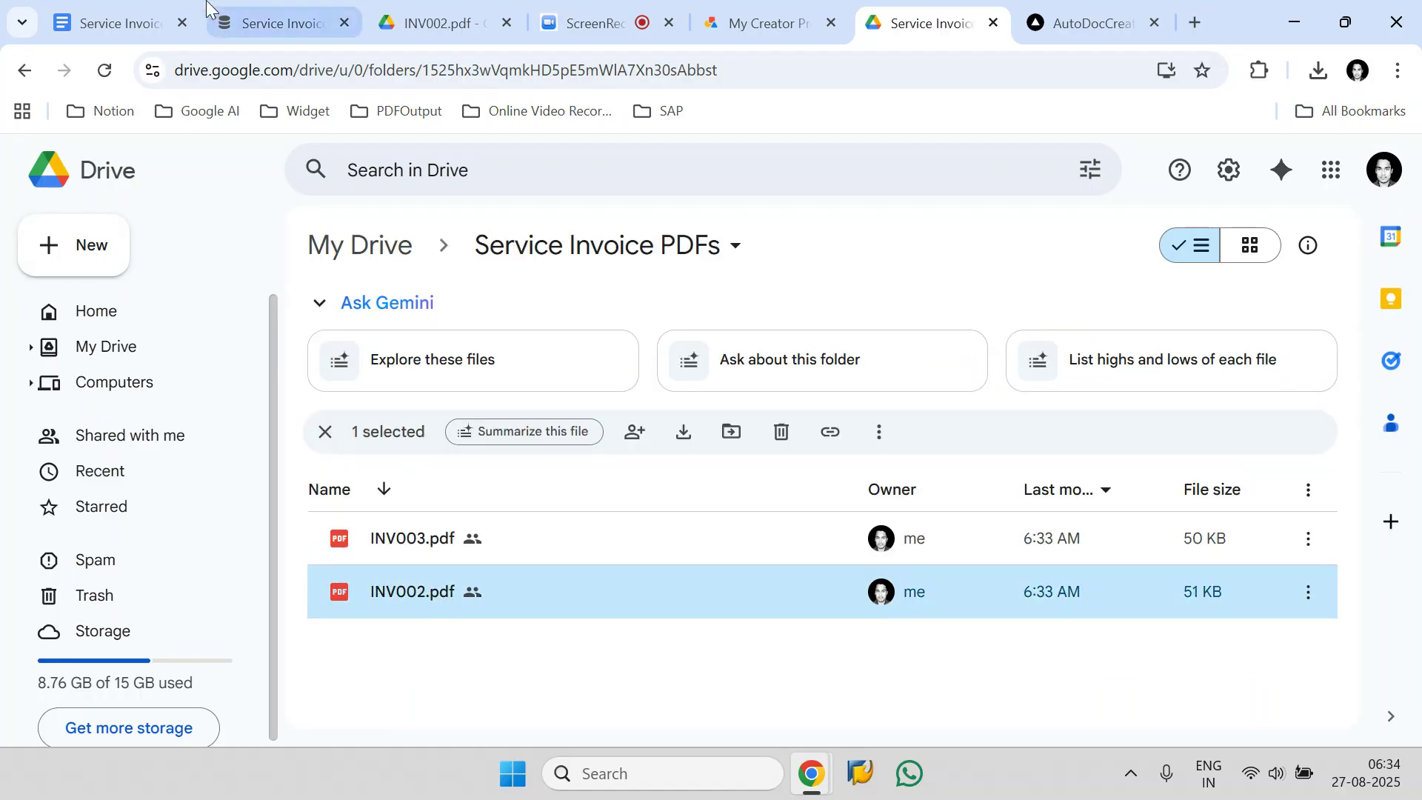
# - Return to the Notion database, clear the first row's selection and download its INV002.pdf attachment from PDFFiles
pyautogui.click(213, 9)
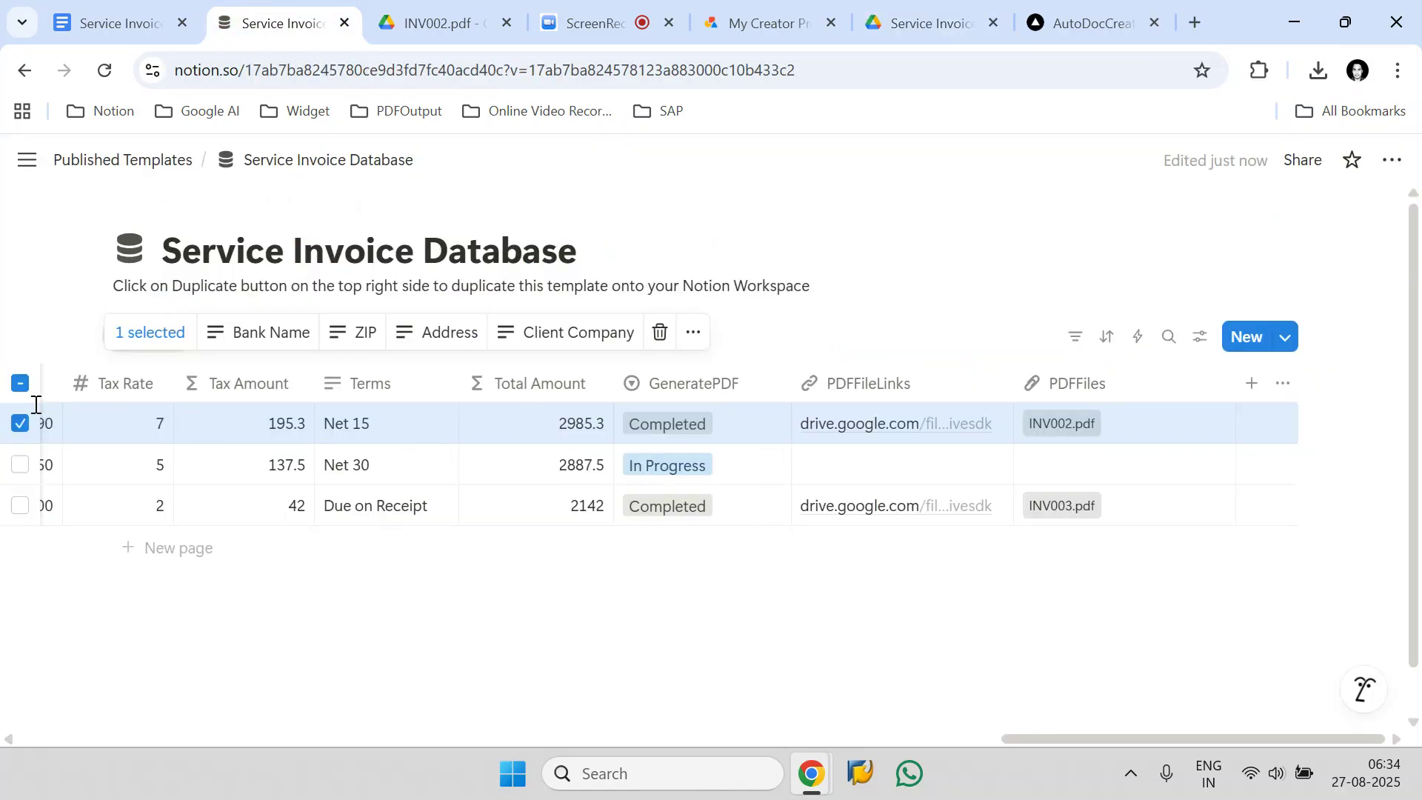
pyautogui.click(20, 424)
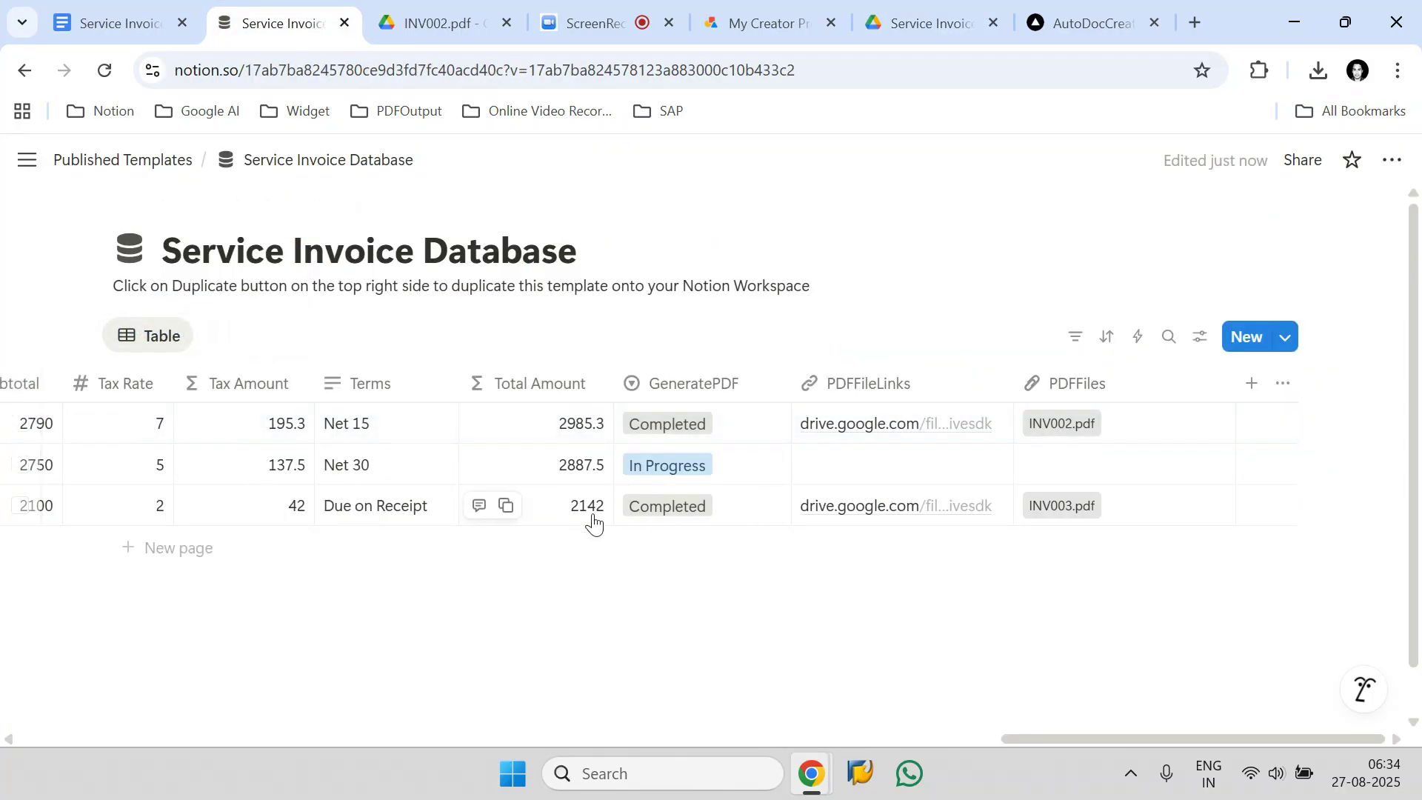
pyautogui.click(1090, 427)
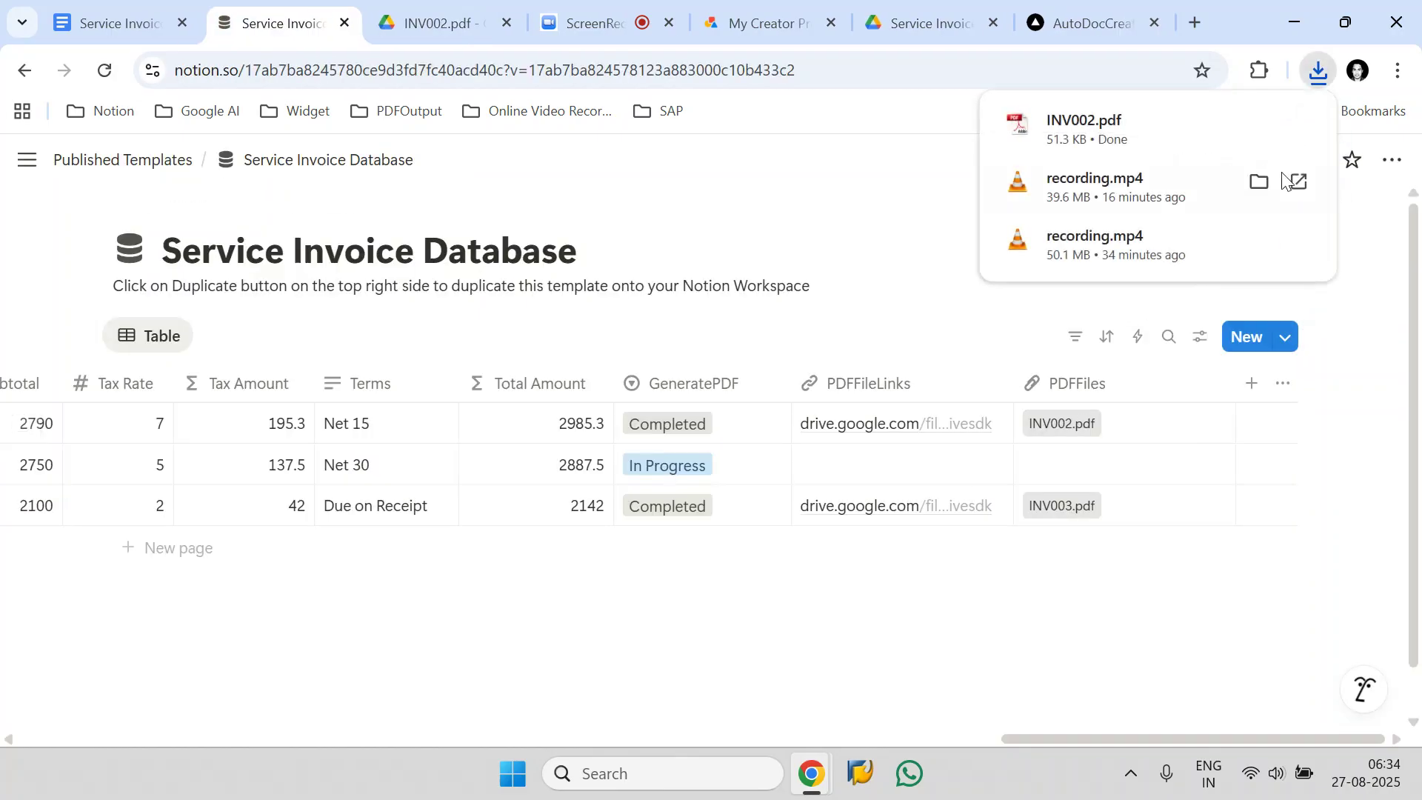
# - Open the downloaded INV002.pdf, review the invoice from start to end, and close both it and the download history
pyautogui.click(1212, 126)
pyautogui.scroll(-8, 857, 415)
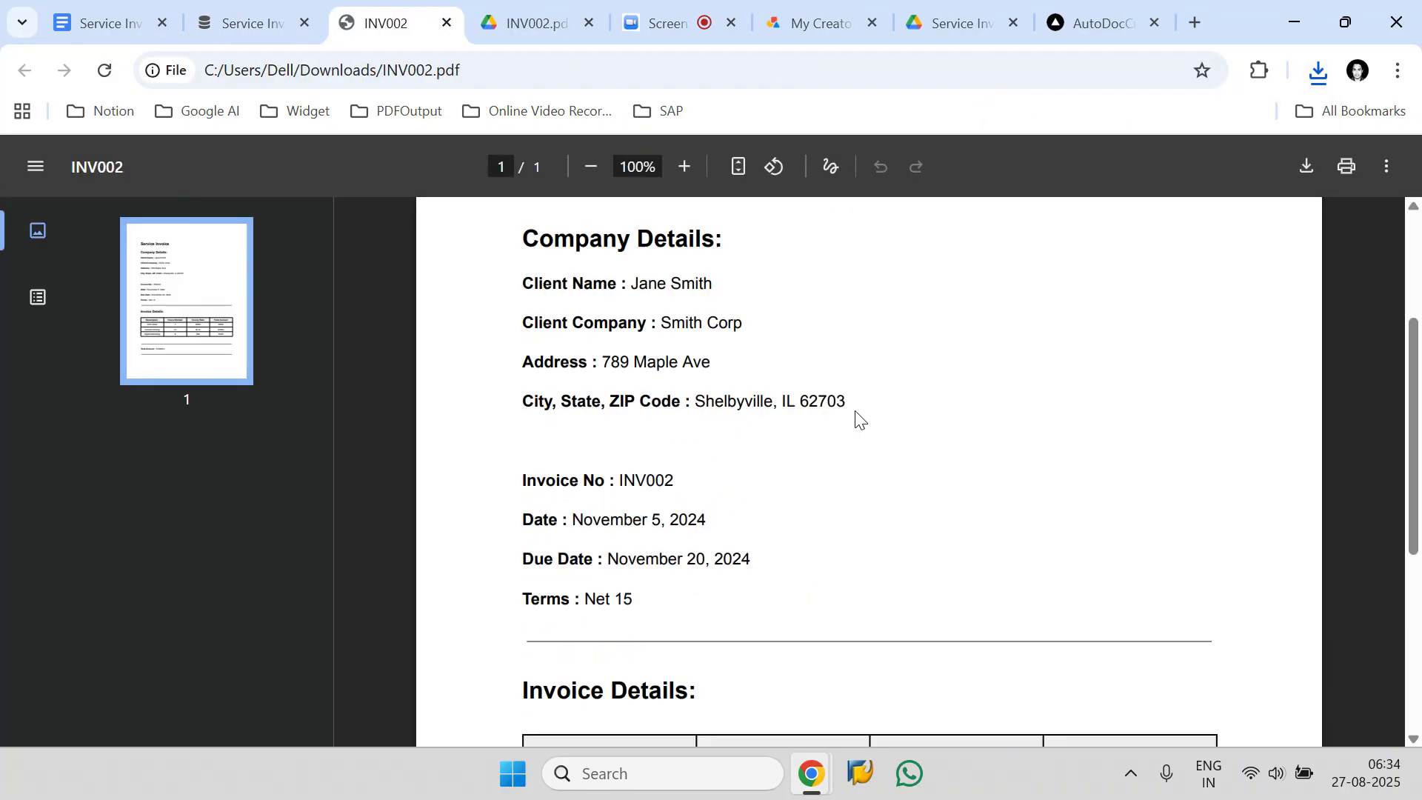
pyautogui.scroll(8, 855, 414)
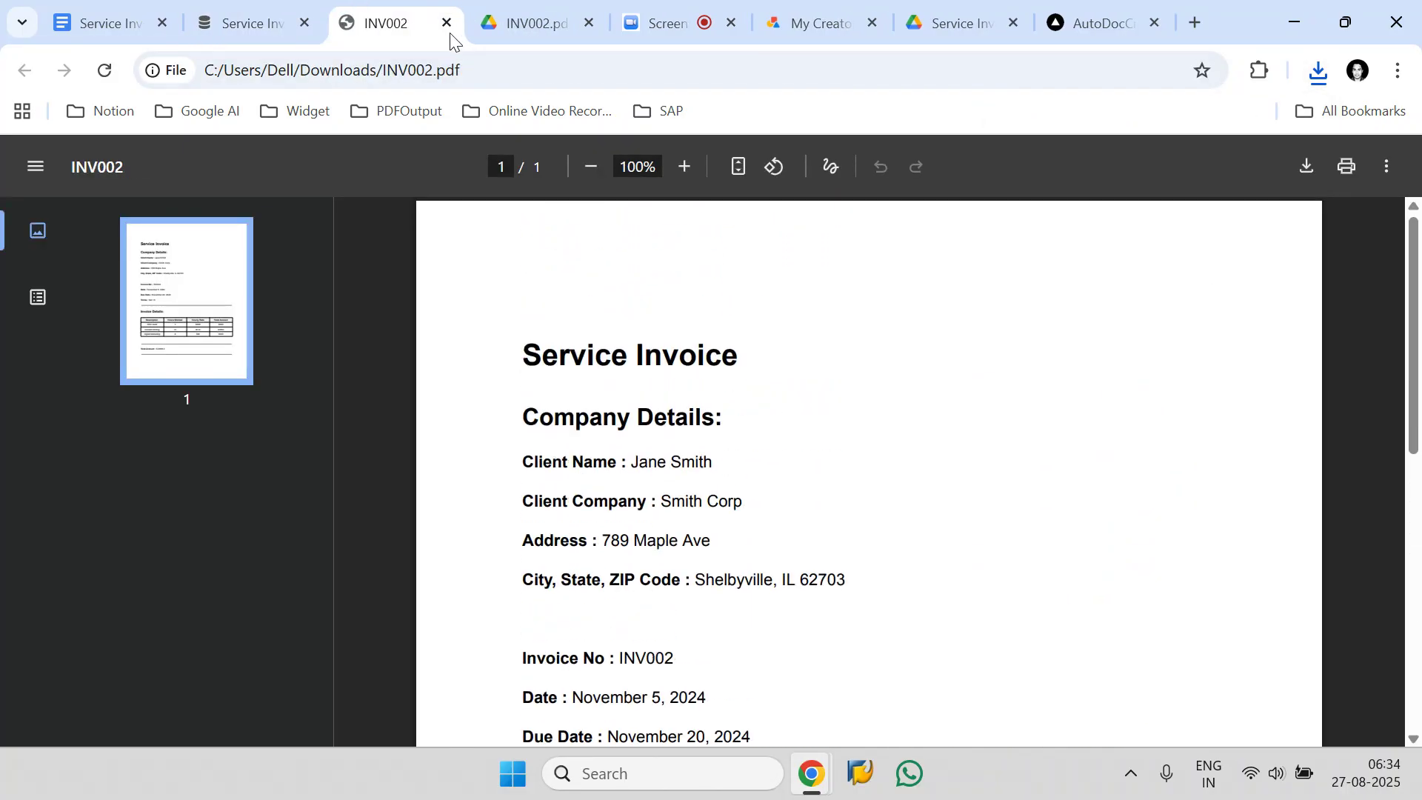
pyautogui.click(447, 23)
pyautogui.click(1318, 74)
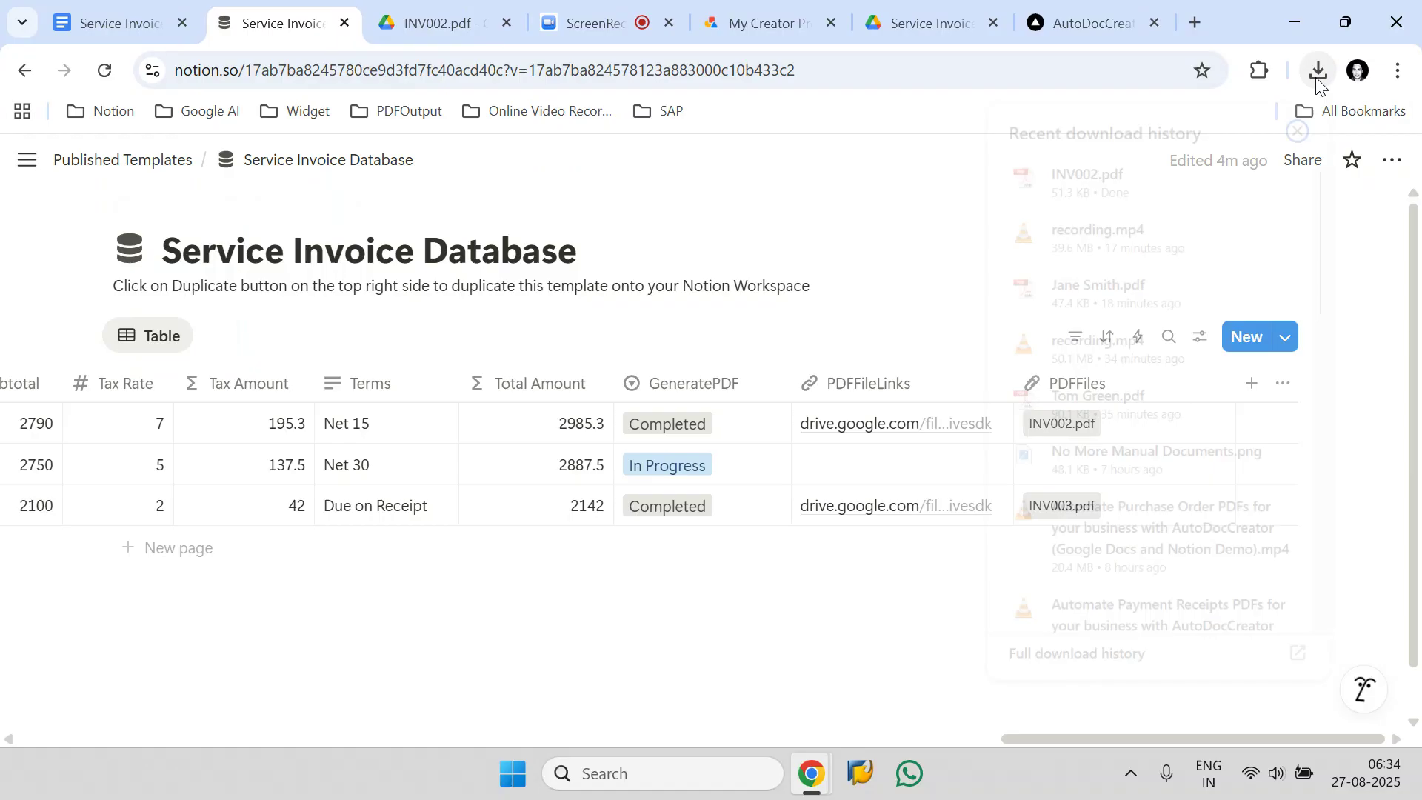
pyautogui.click(764, 636)
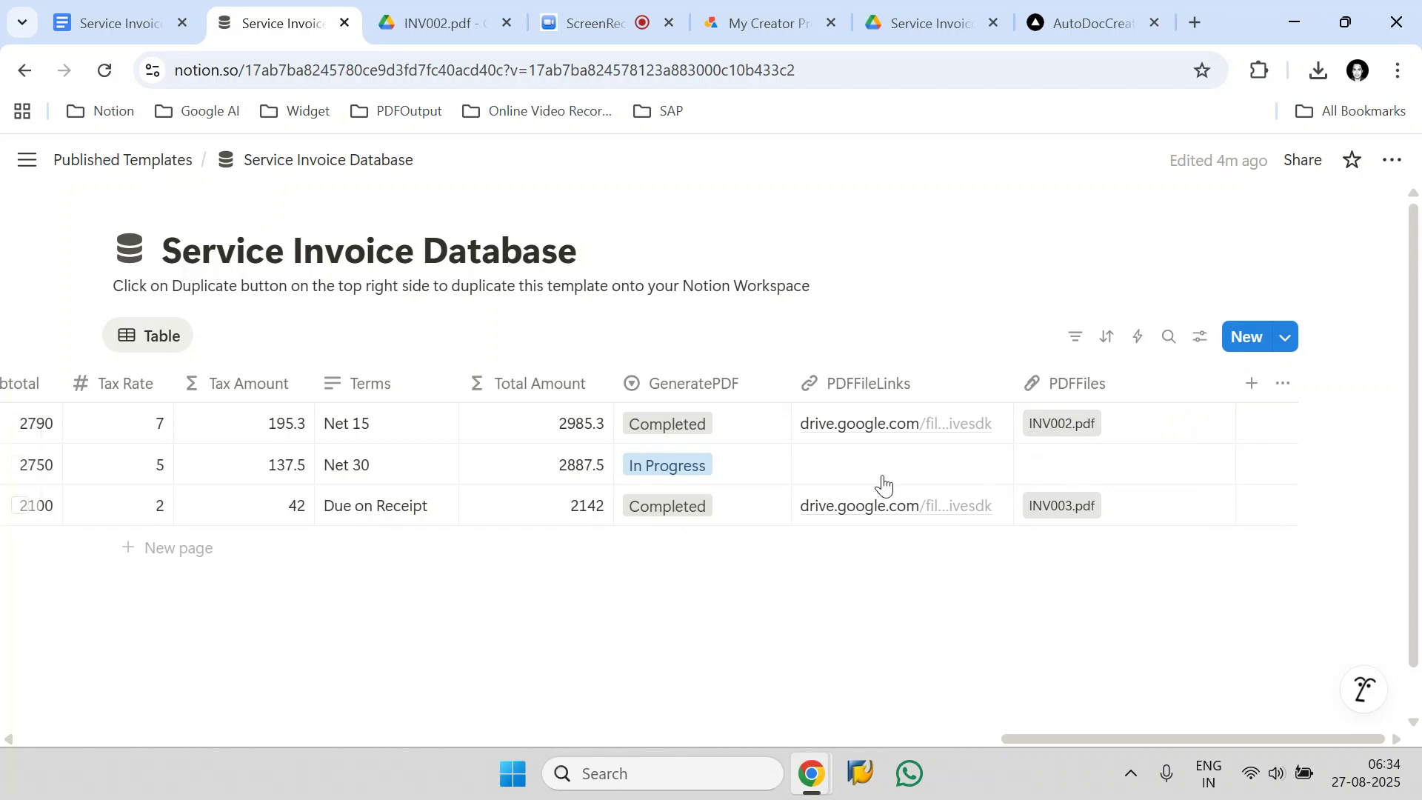
# - In the Notion database, set GeneratePDF to Ready to Generate for the second invoice
pyautogui.click(163, 16)
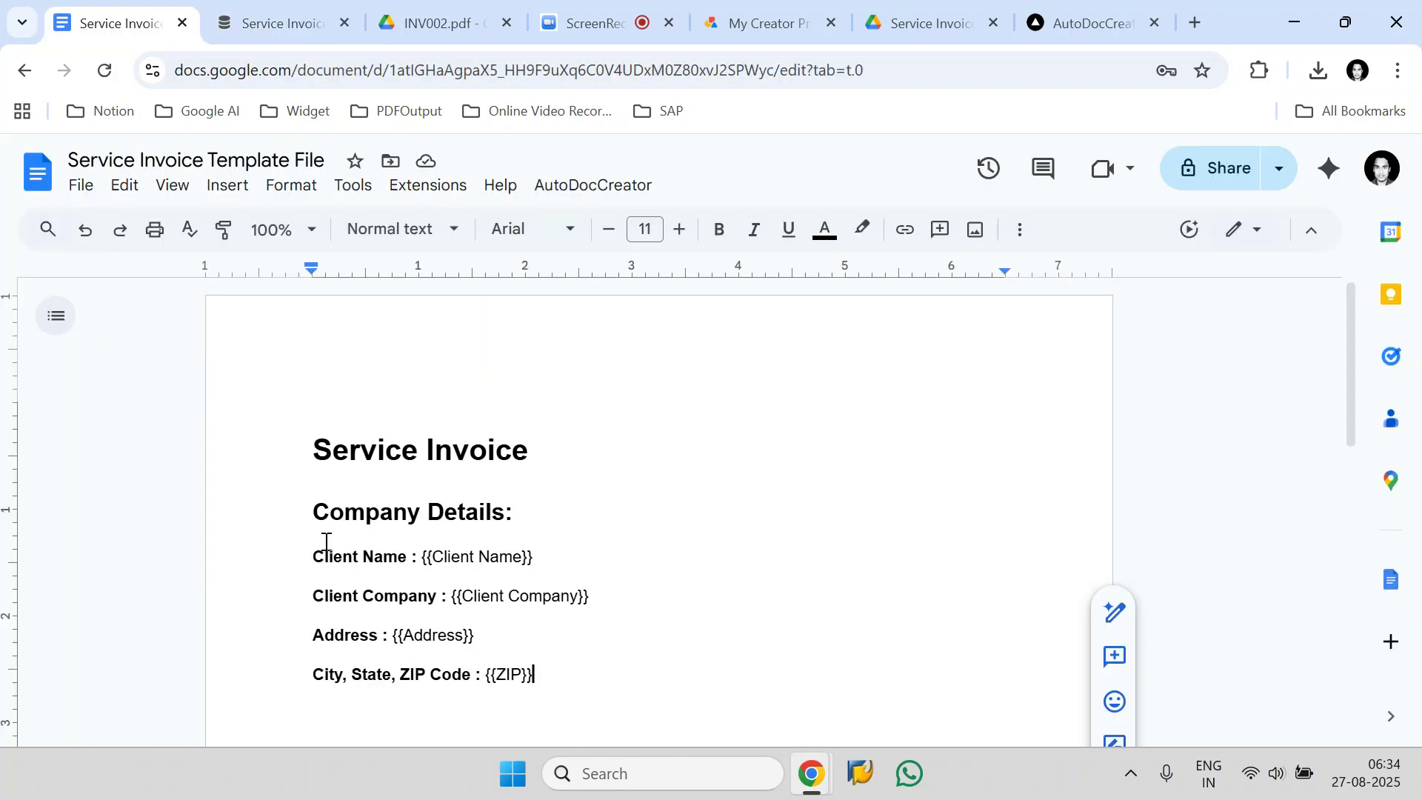
pyautogui.click(289, 21)
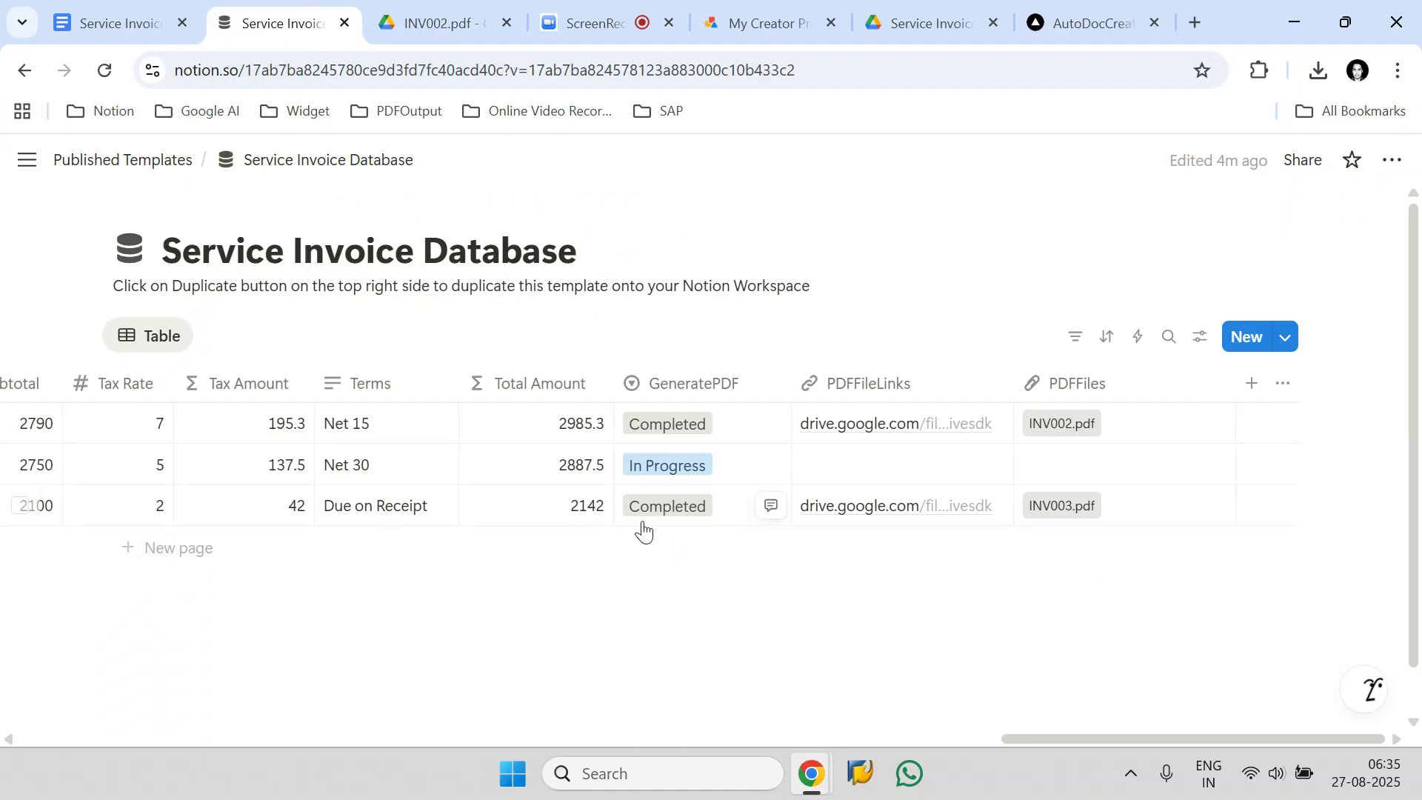
pyautogui.click(682, 464)
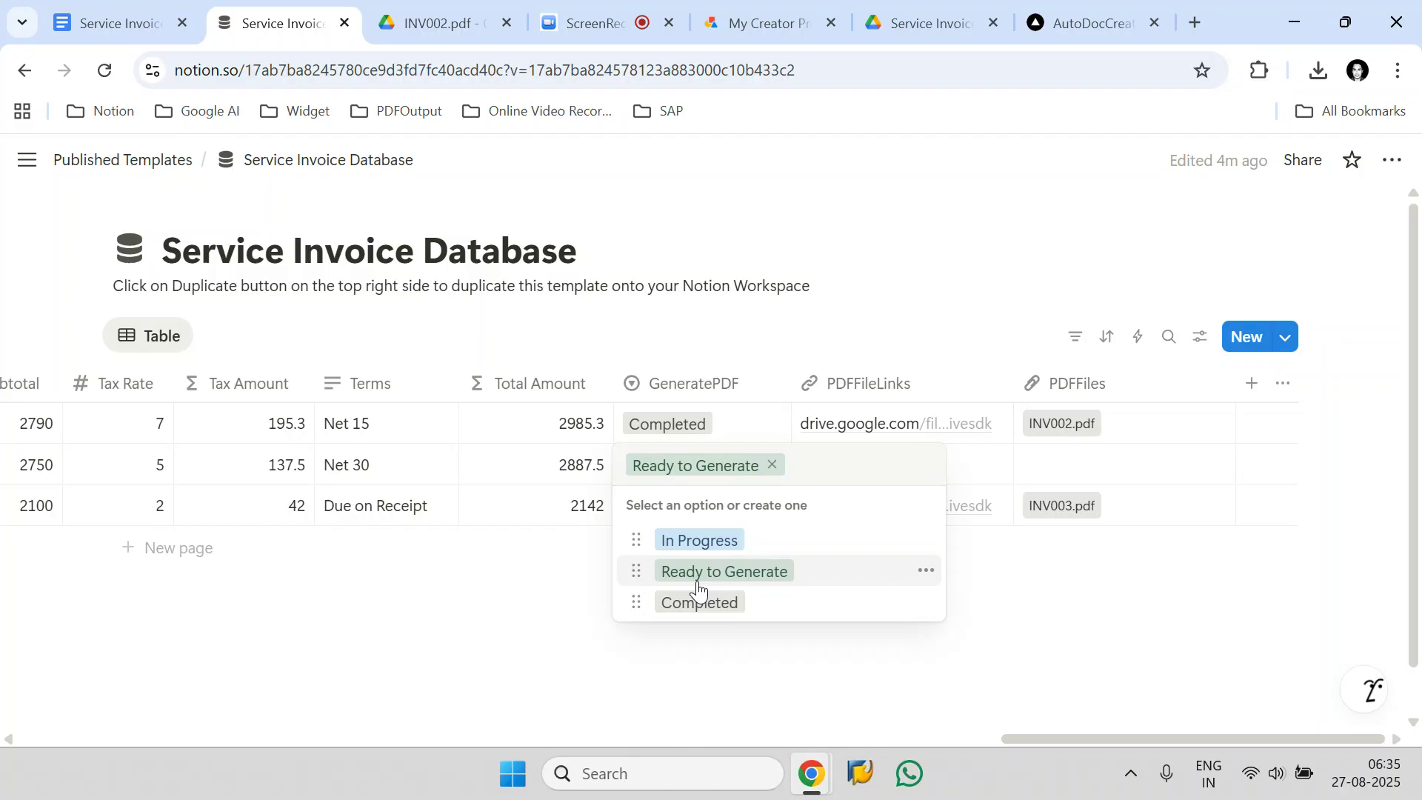
pyautogui.click(697, 590)
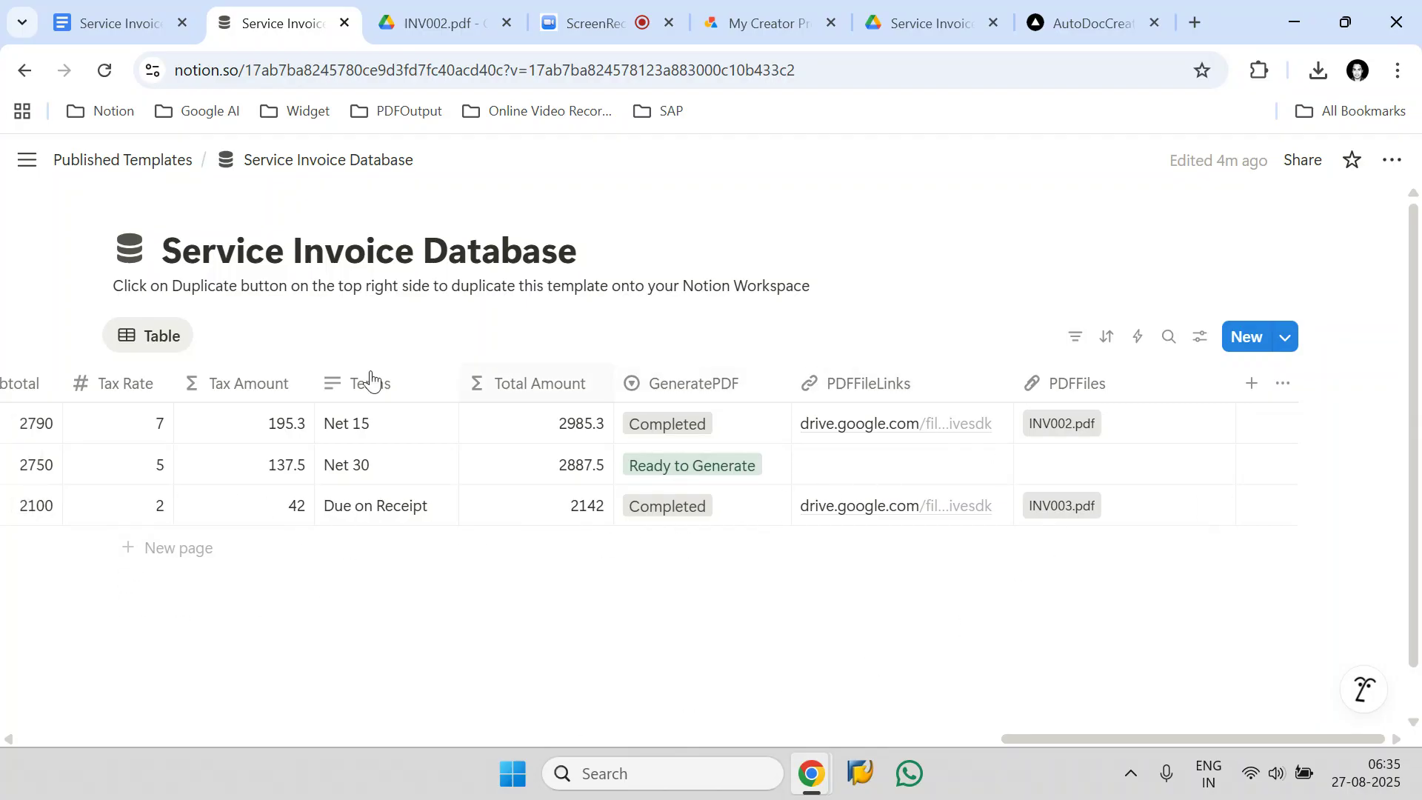
# - Switch to the AutoDocCreator website and highlight the product name in its page header
pyautogui.click(158, 9)
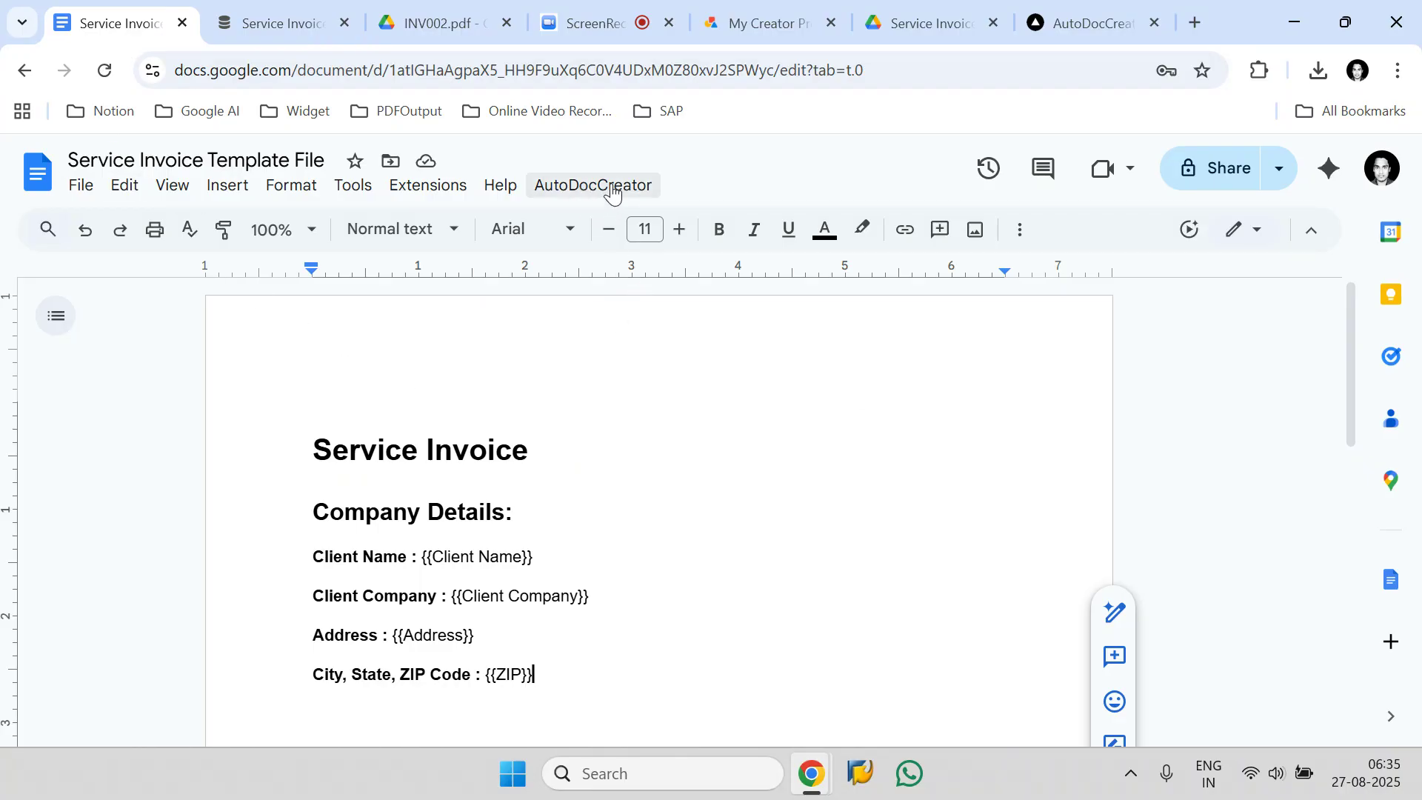
pyautogui.click(1020, 15)
pyautogui.moveTo(345, 195); pyautogui.dragTo(90, 213)
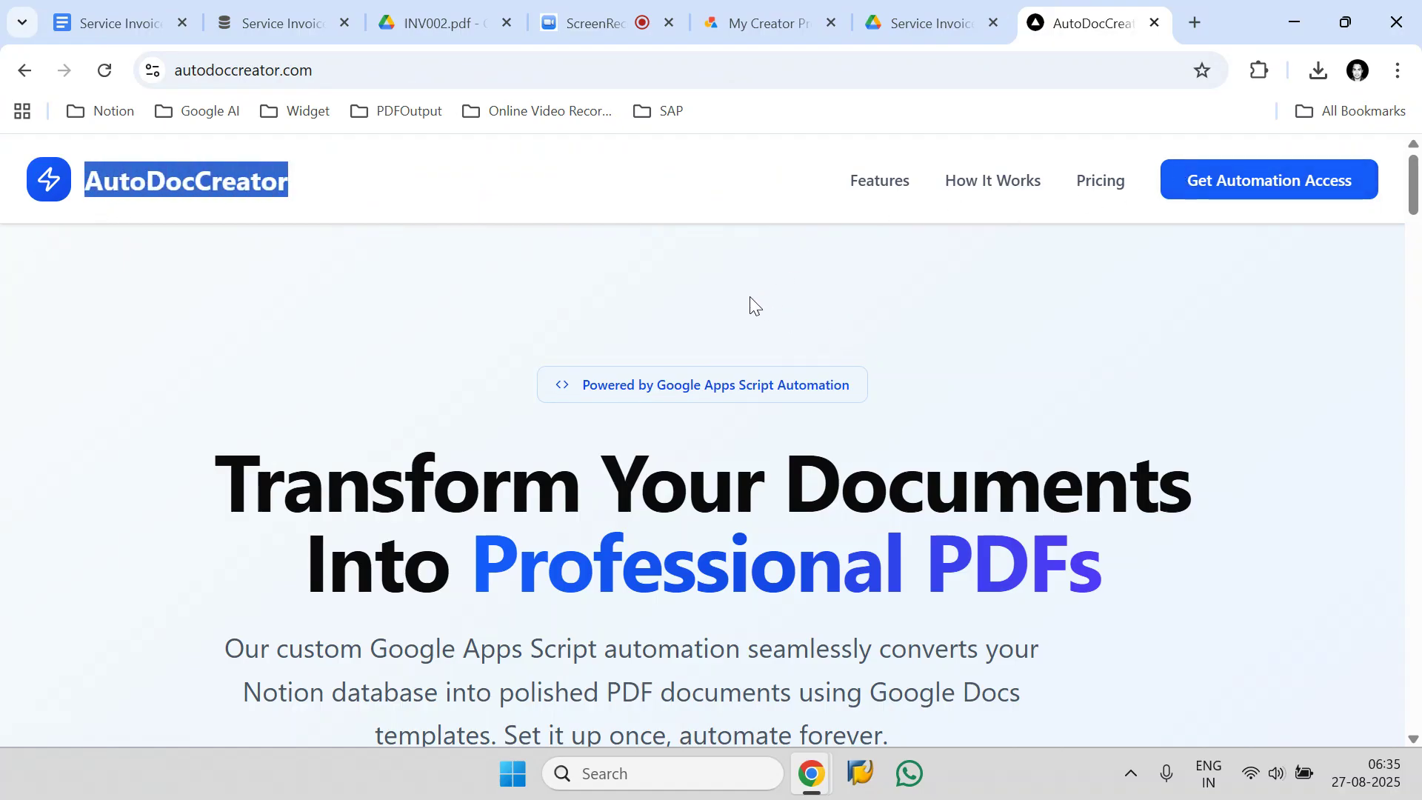
# - Check which Google account is signed in to the invoice template document and revisit the AutoDocCreator website
pyautogui.click(108, 23)
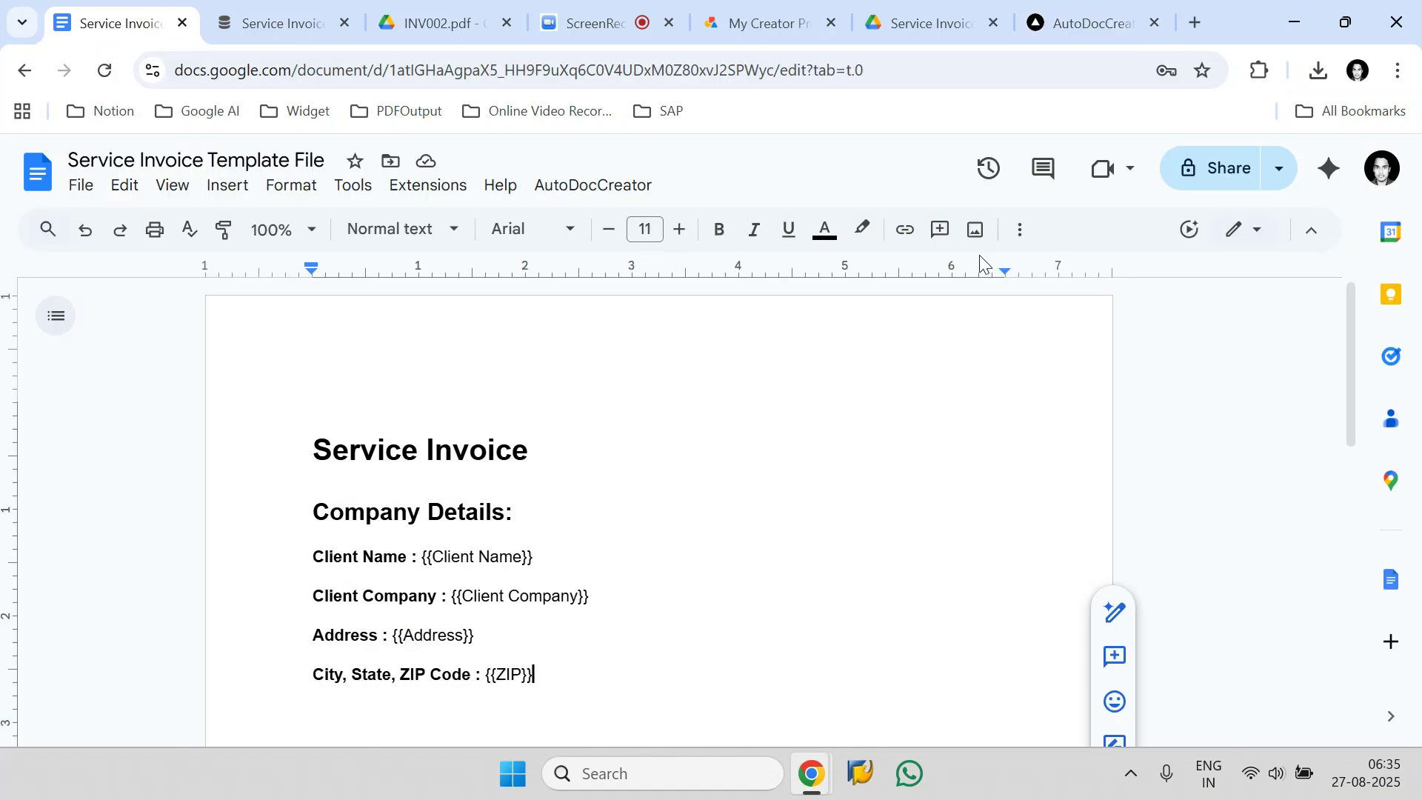
pyautogui.click(1382, 168)
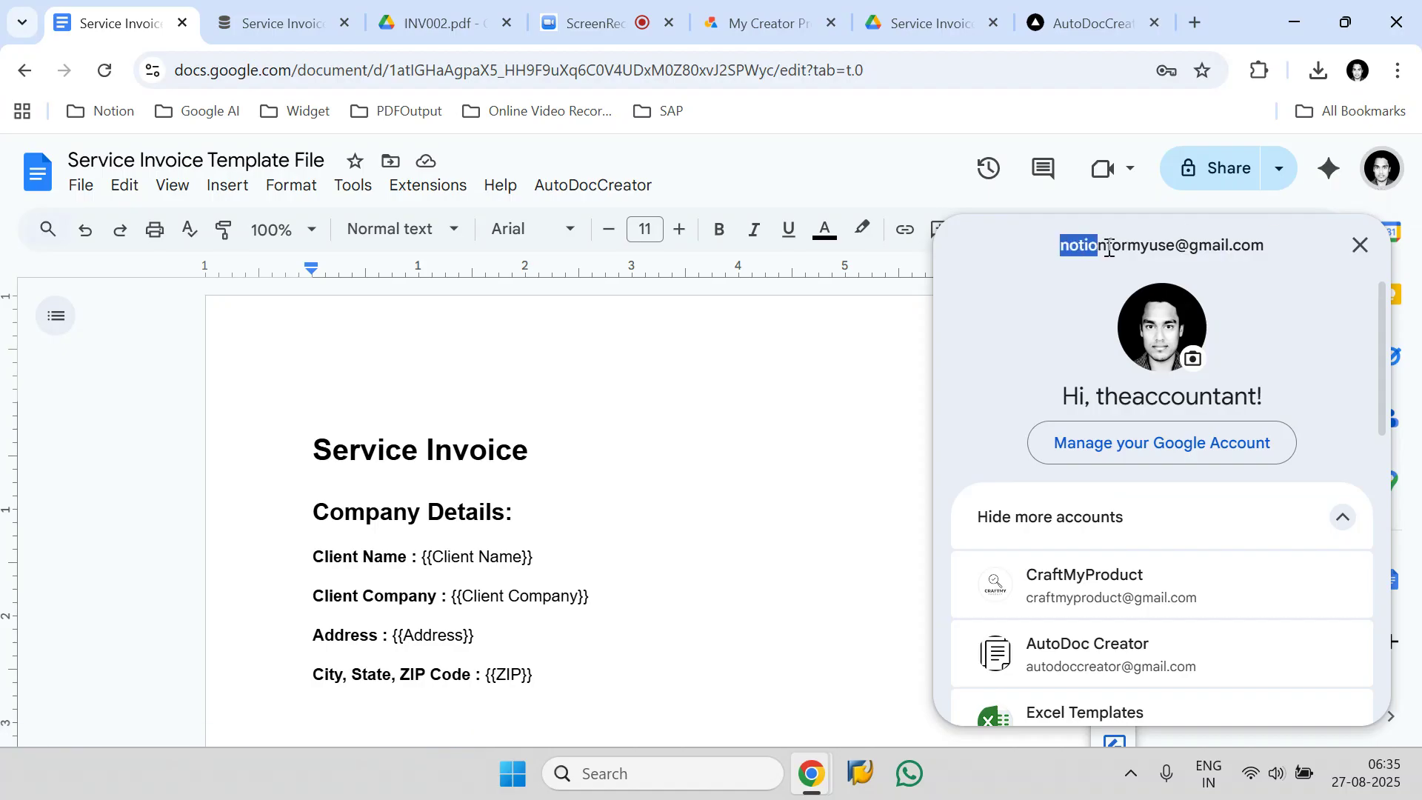
pyautogui.moveTo(1093, 246); pyautogui.dragTo(1258, 242)
pyautogui.click(797, 181)
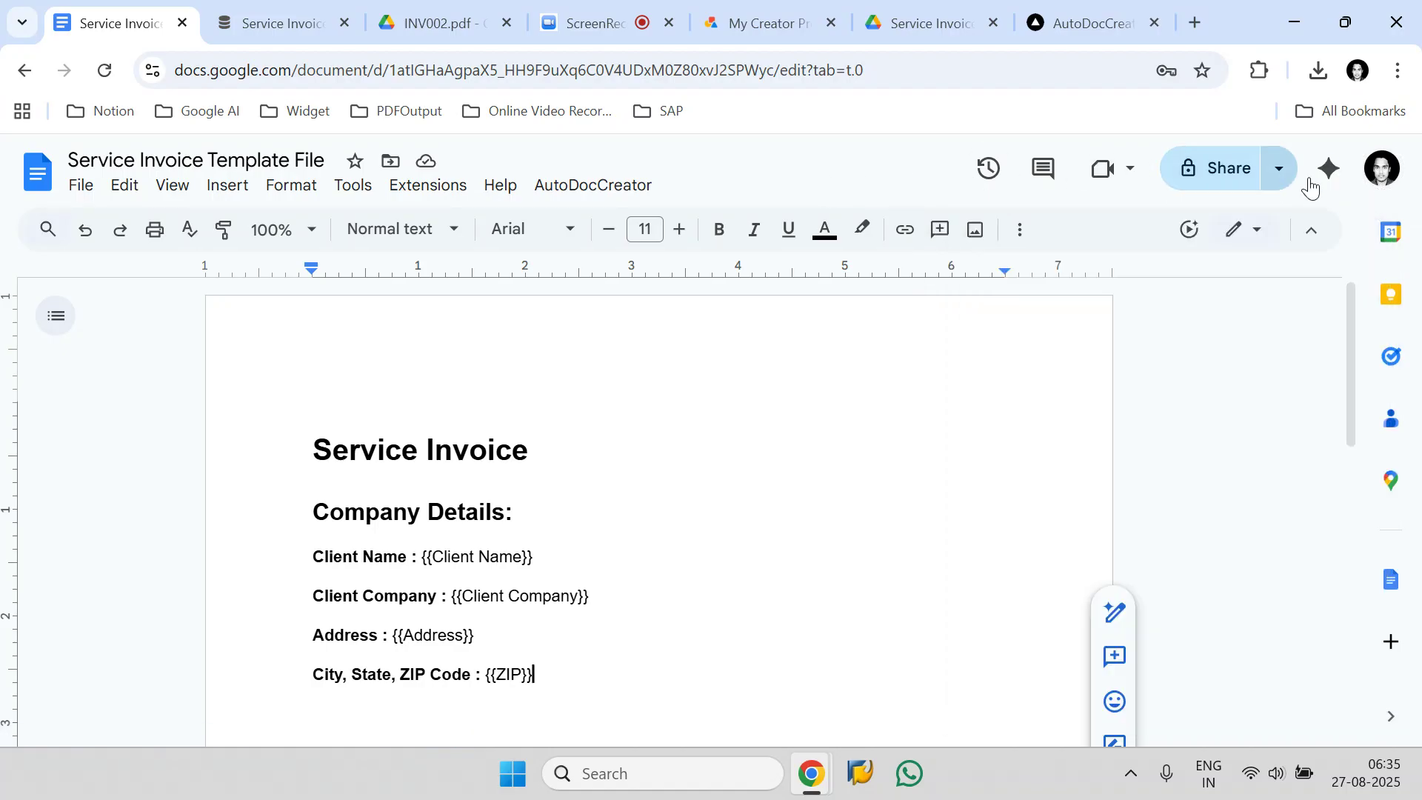
pyautogui.moveTo(1210, 244); pyautogui.dragTo(1395, 235)
pyautogui.click(1093, 23)
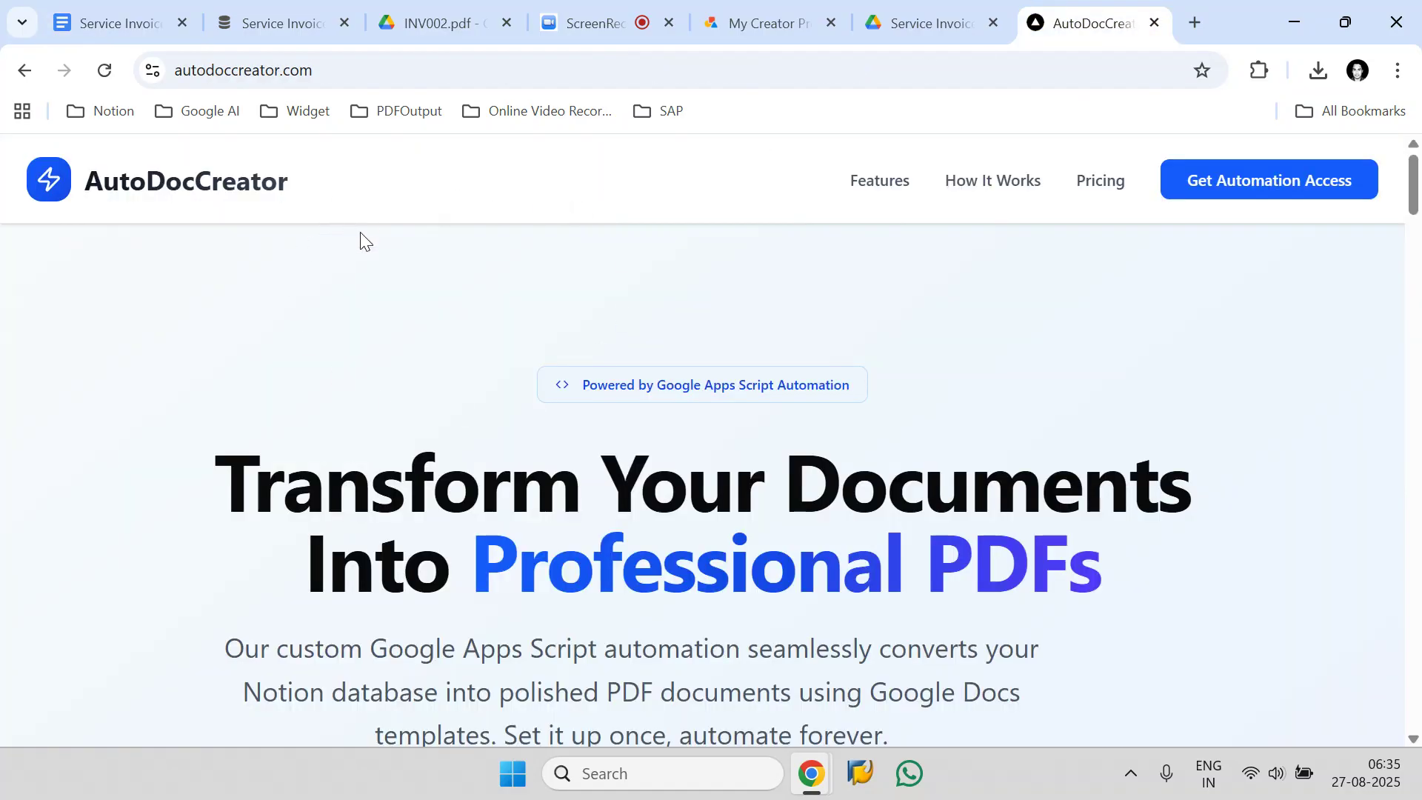
pyautogui.click(165, 13)
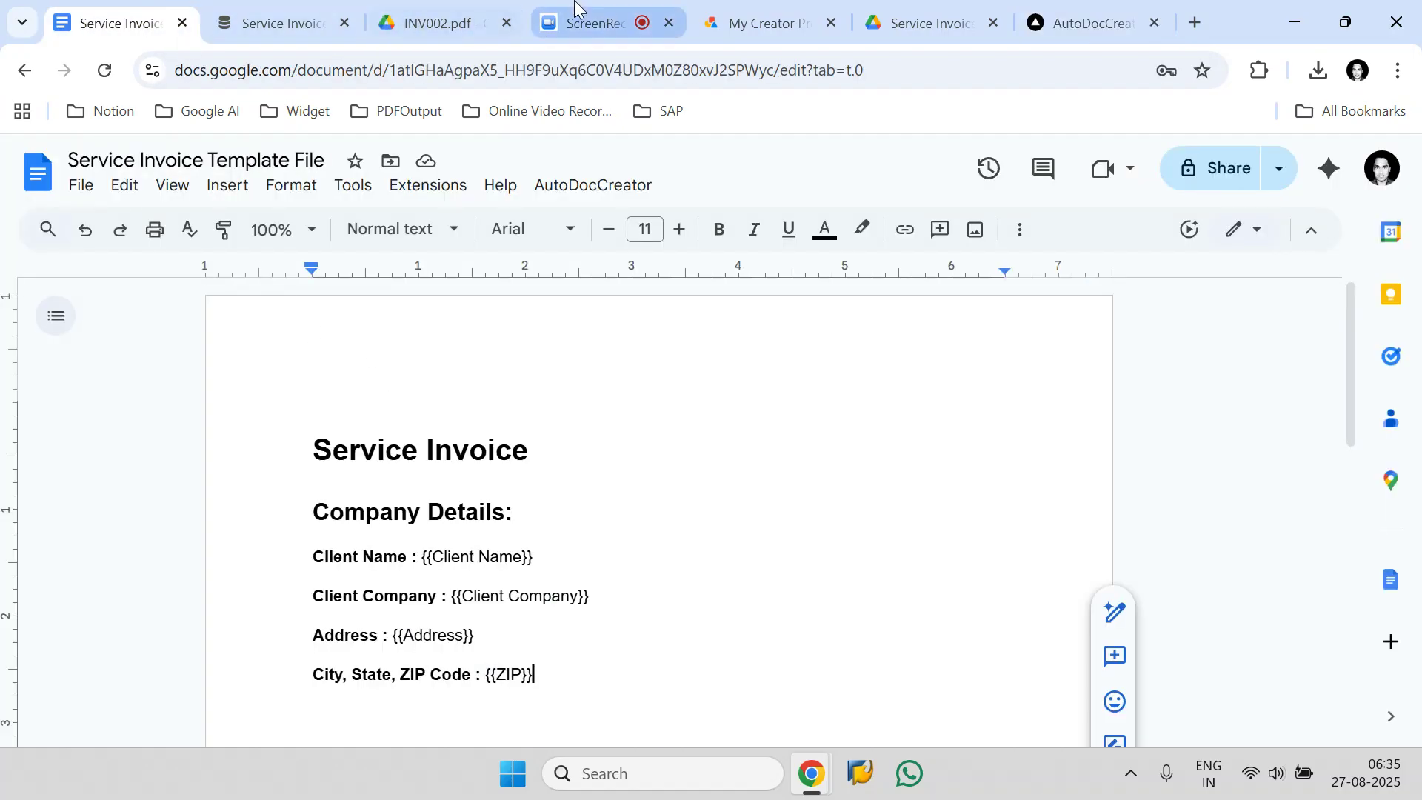